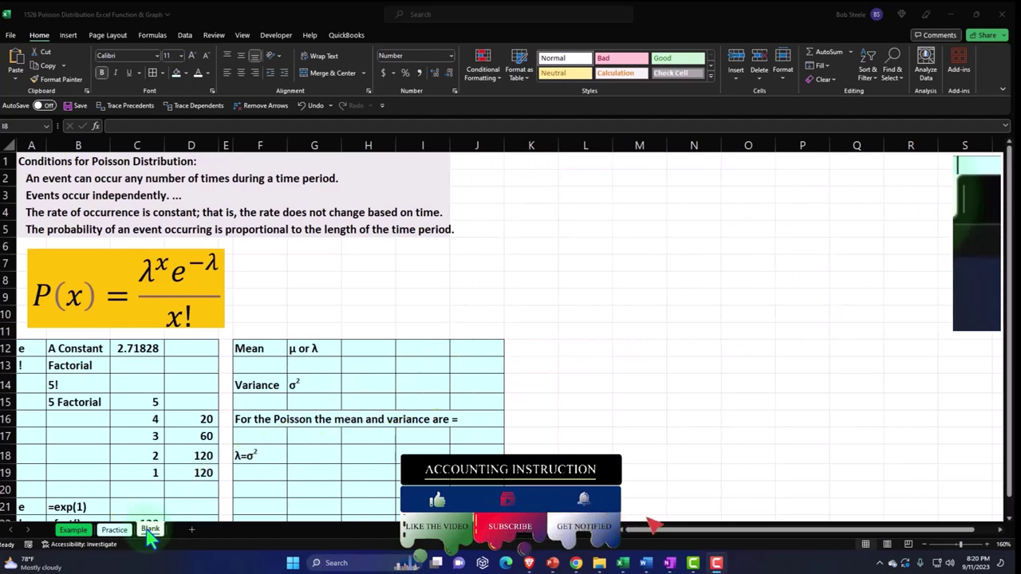
- Review the Example sheet's Poisson conditions, formula, POISSON.DIST results table, histogram and frequency data
left_click(171, 511)
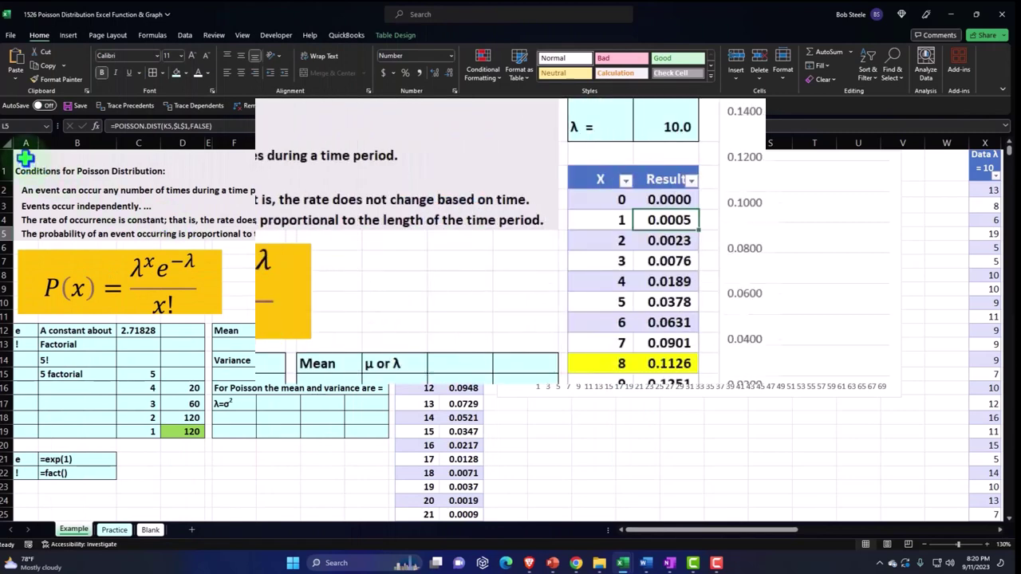
left_click_drag(26, 162, 543, 221)
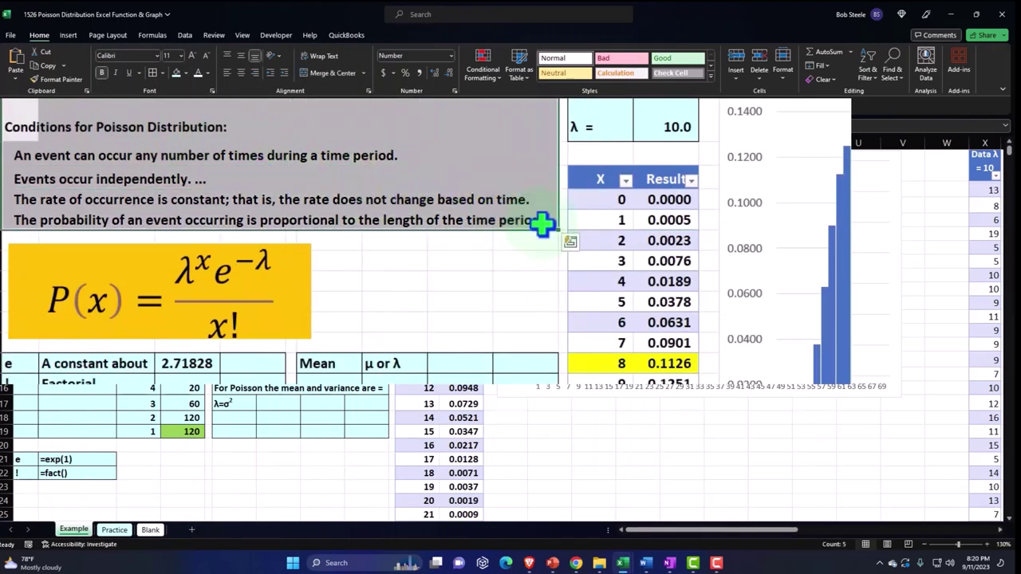
left_click(308, 277)
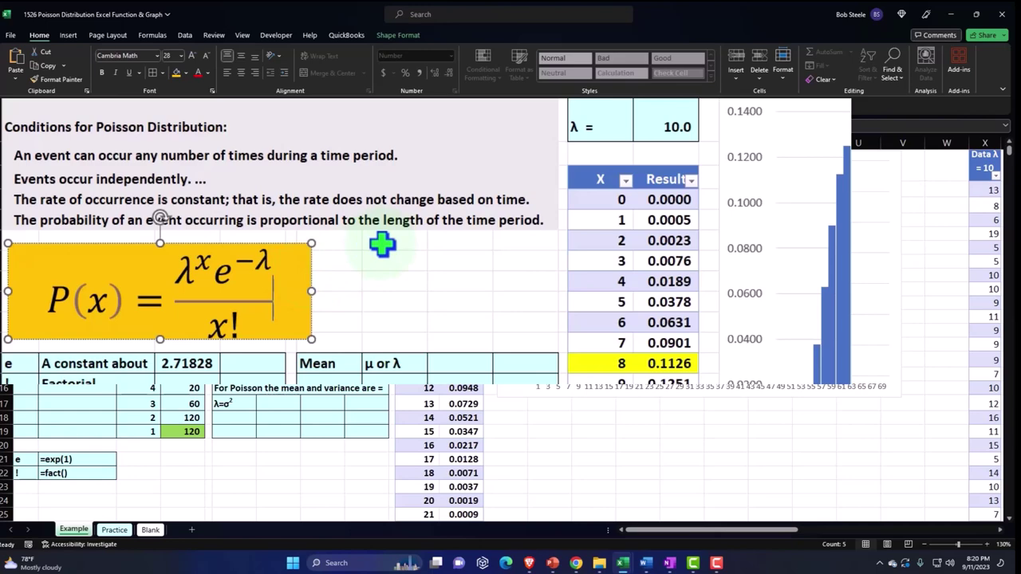
double_click(666, 200)
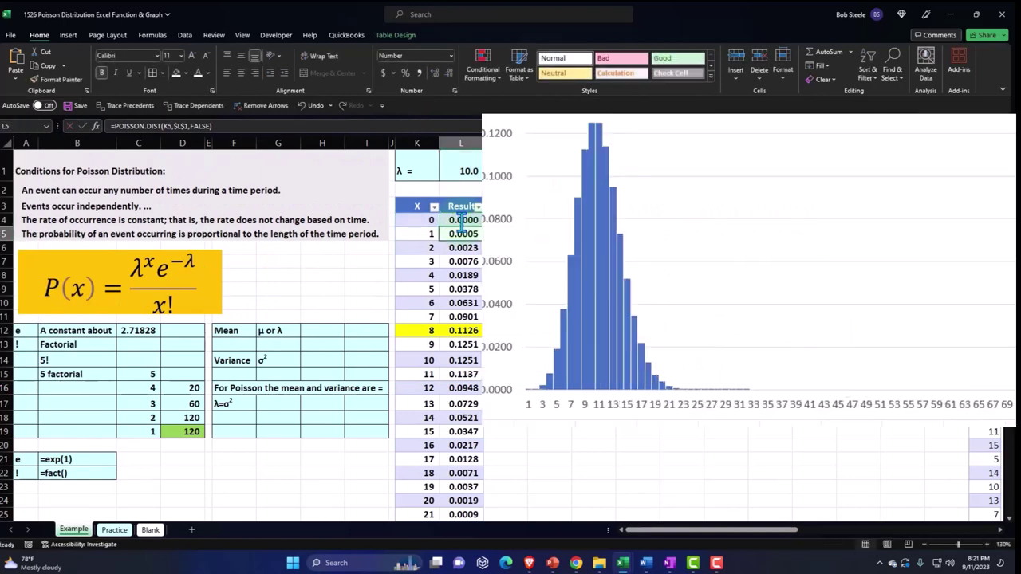
key("Return")
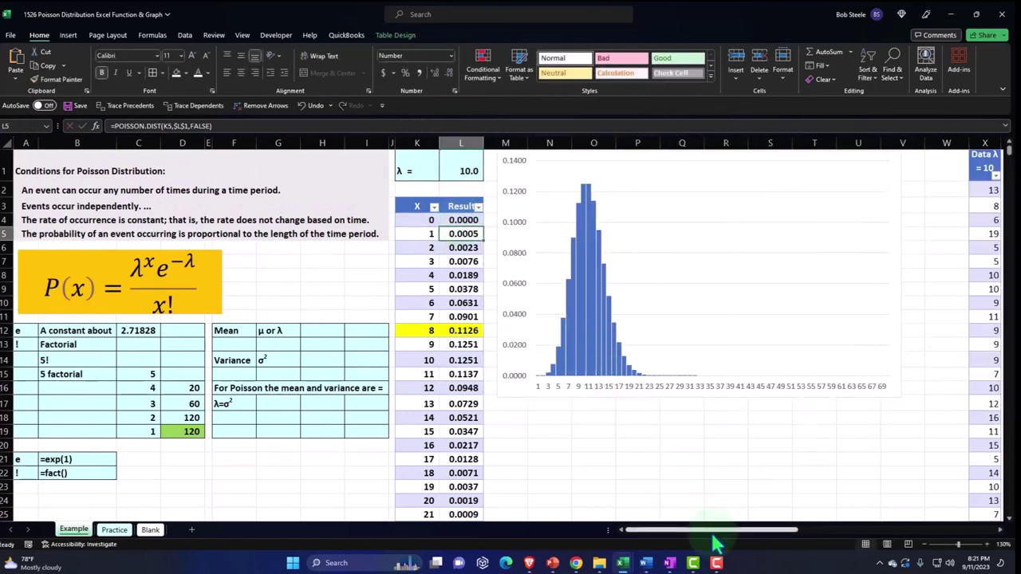
left_click_drag(715, 535, 774, 538)
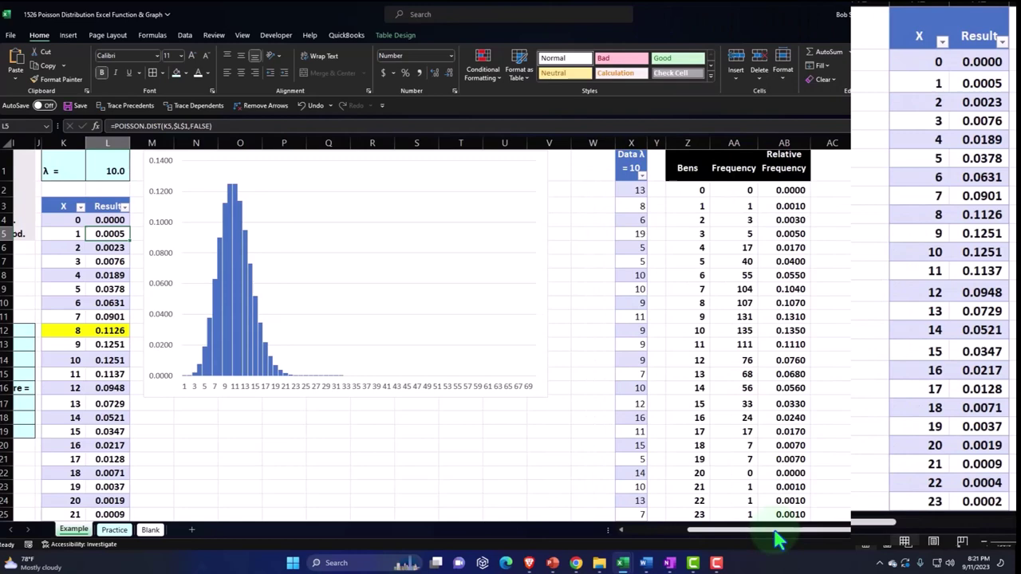
left_click_drag(774, 535, 712, 540)
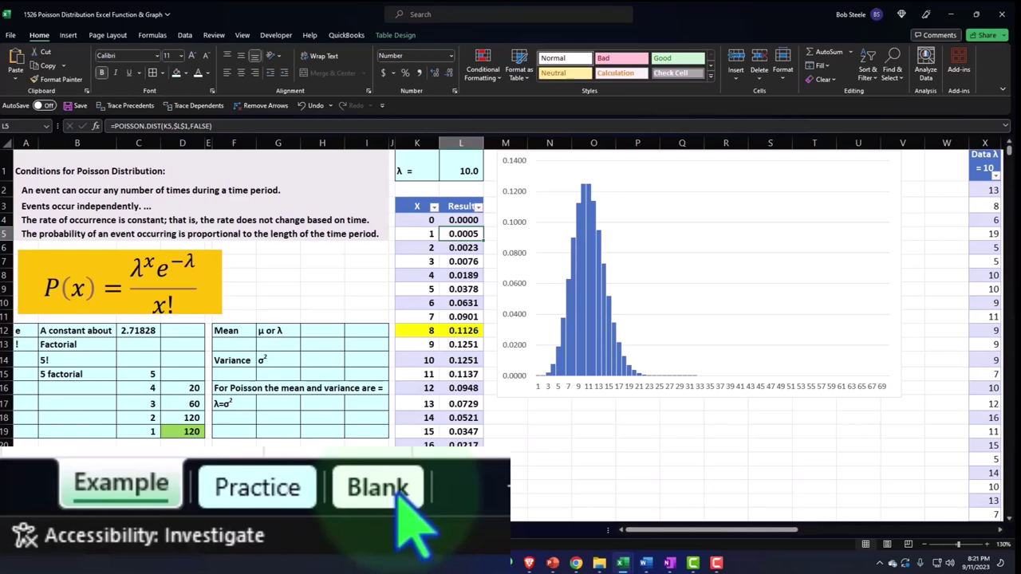
- On the Blank sheet, insert the Greek small letter lambda symbol (λ) in cell L1
left_click(152, 530)
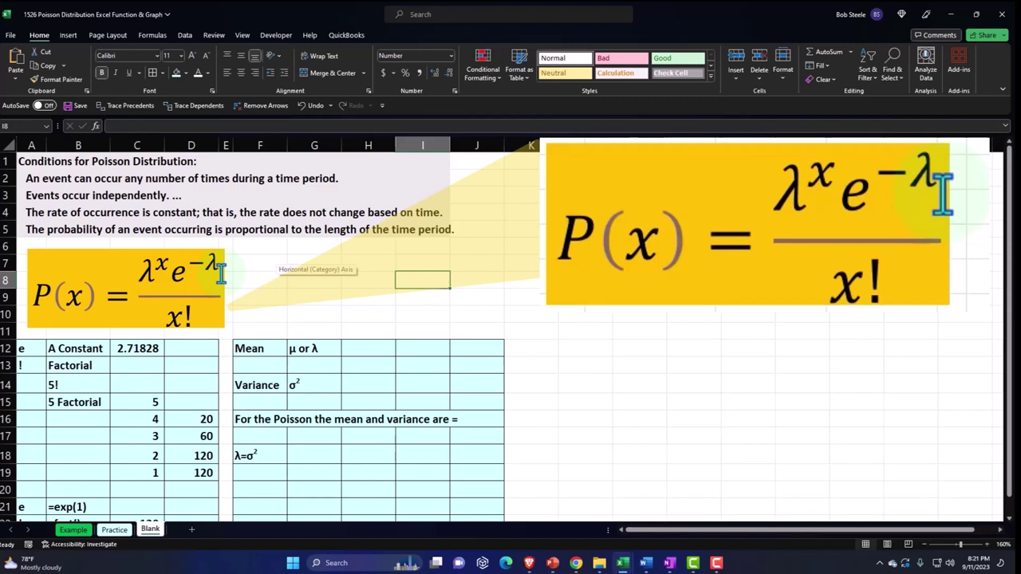
left_click(583, 263)
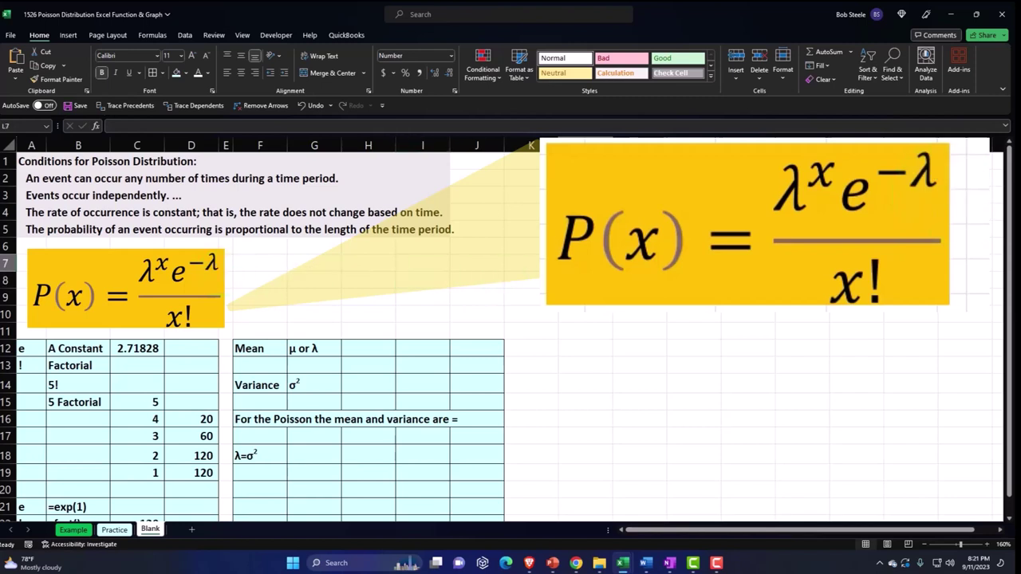
key("Up")
key("Up")
key("Up")
key("Up")
key("Up")
key("Up")
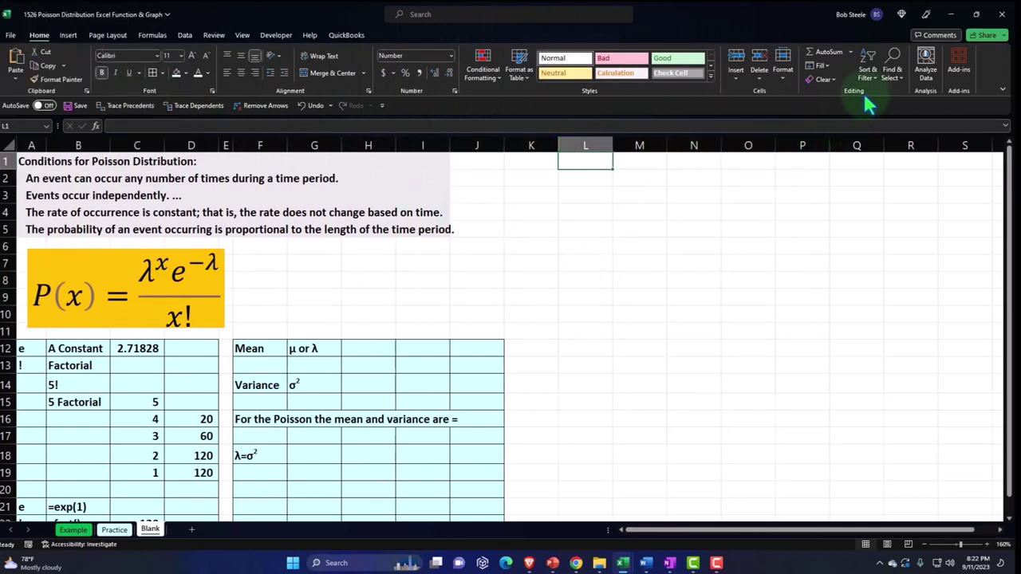
left_click(69, 37)
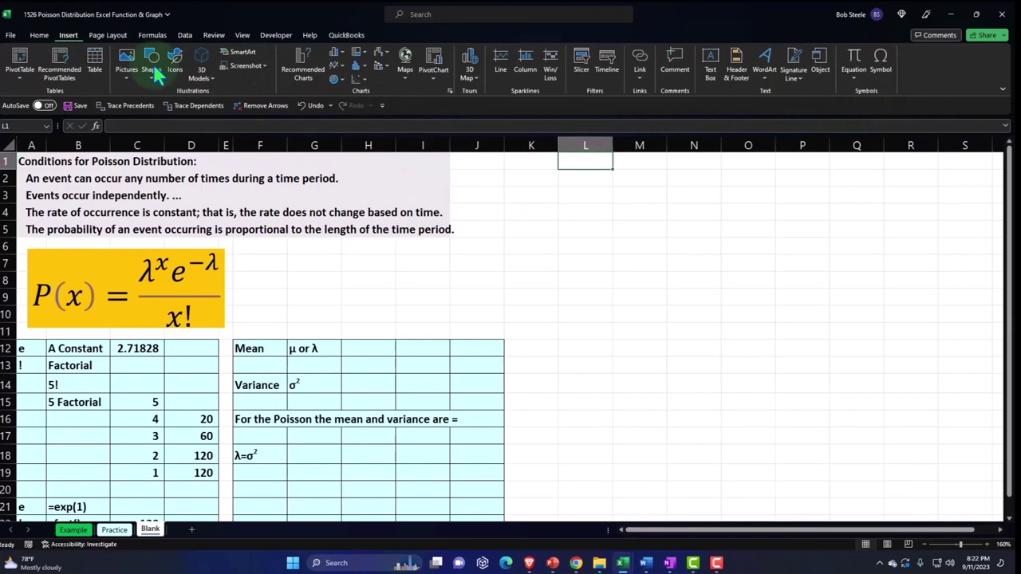
left_click(882, 64)
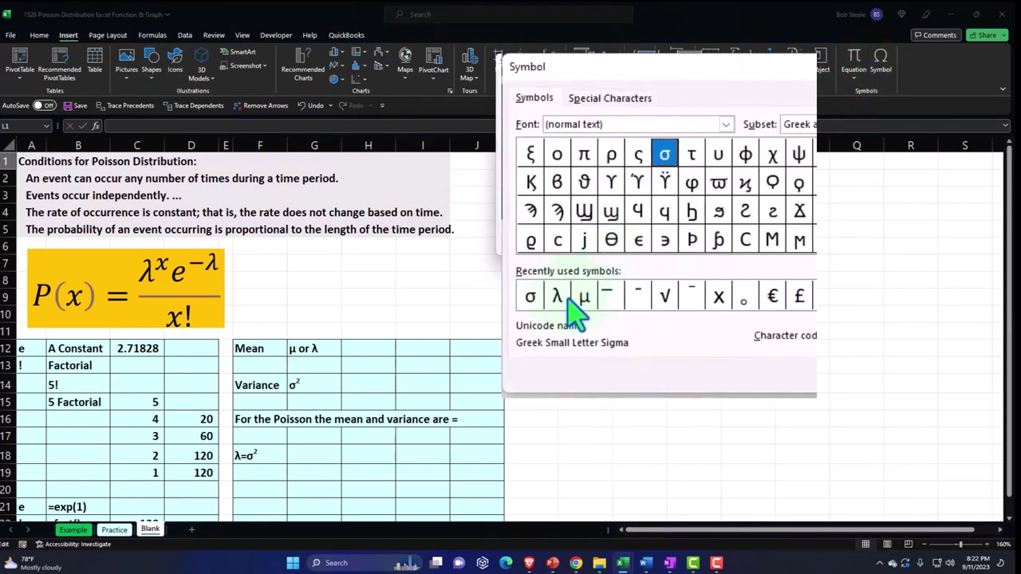
left_click(559, 298)
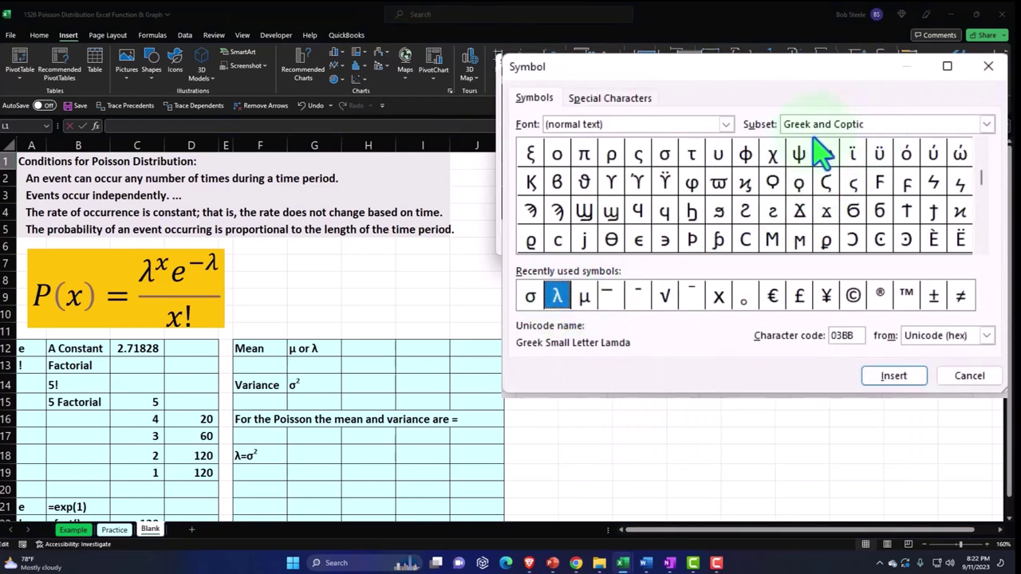
left_click(921, 377)
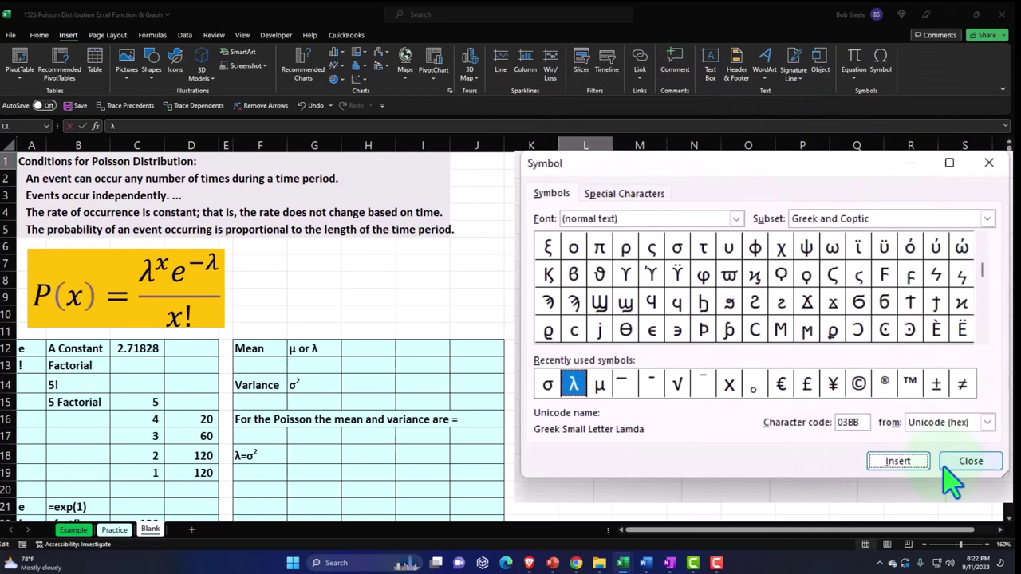
left_click(989, 163)
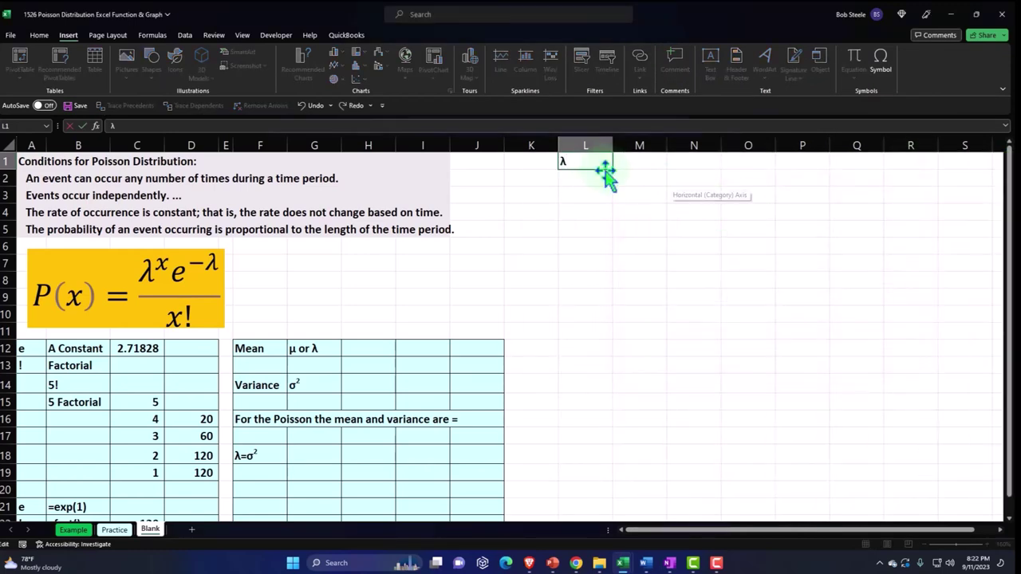
key("Return")
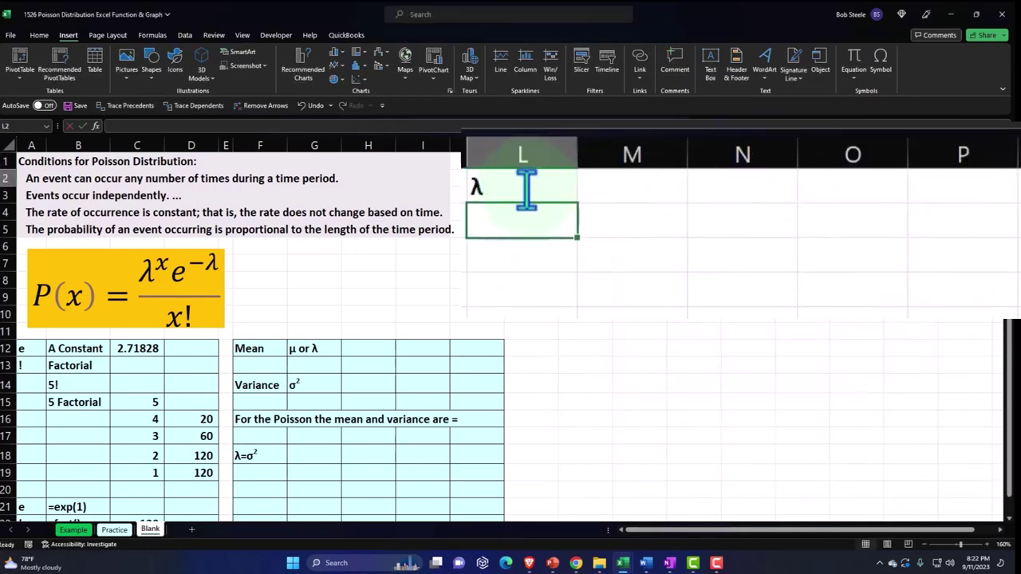
- Extend the label in L1 to "λ =" and enter 10 in M1
double_click(527, 187)
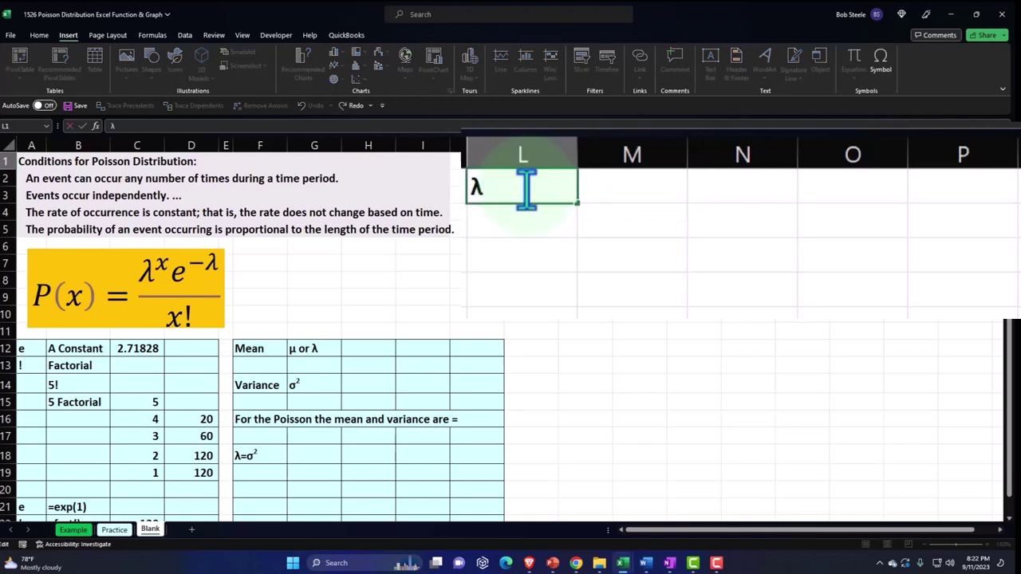
type("=")
key("Return")
key("Up")
key("Right")
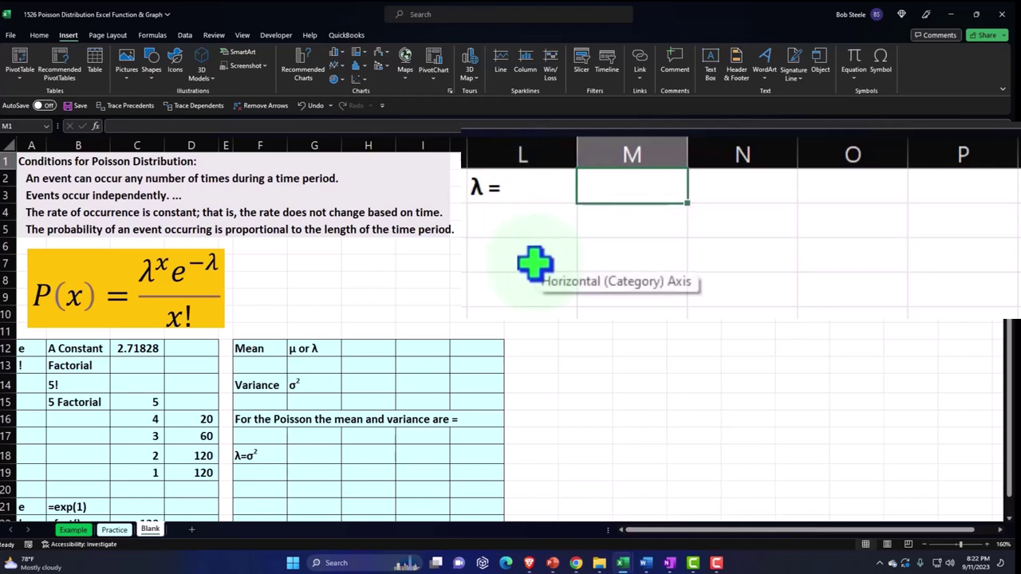
type("10")
key("Return")
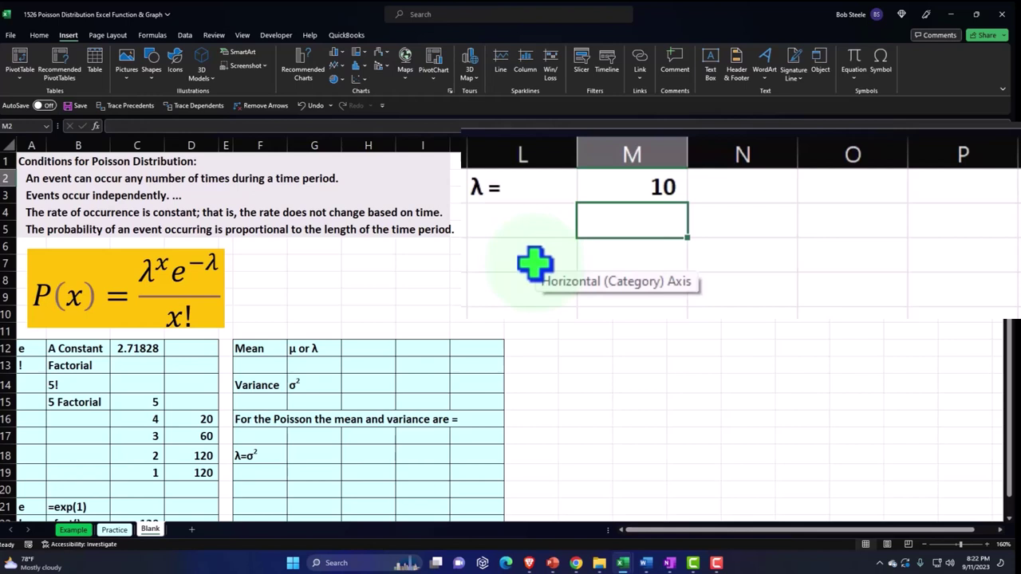
- Label cell L2 "x # rows" and enter 29 in M2
key("Left")
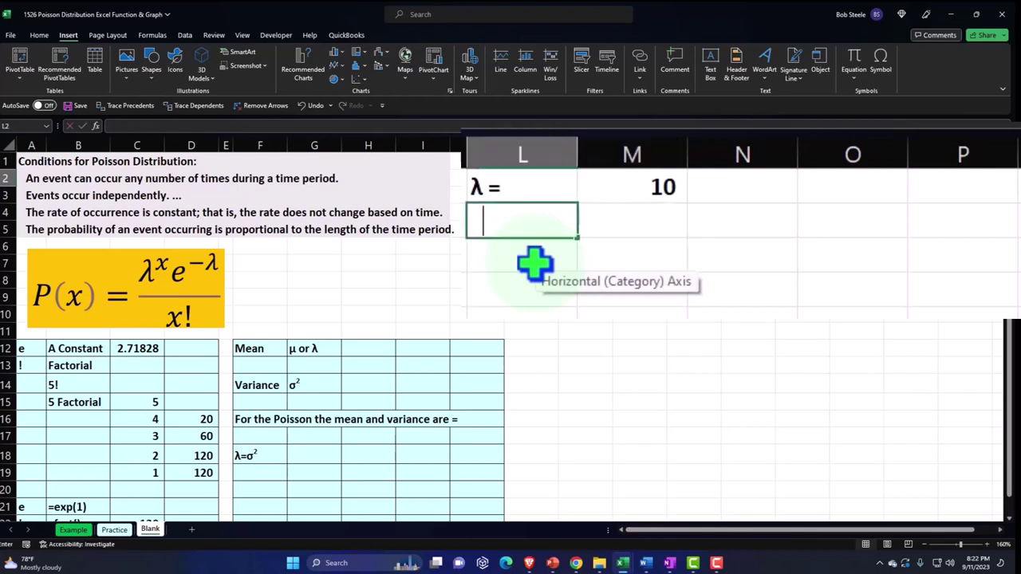
type("x row")
key("BackSpace")
key("BackSpace")
key("BackSpace")
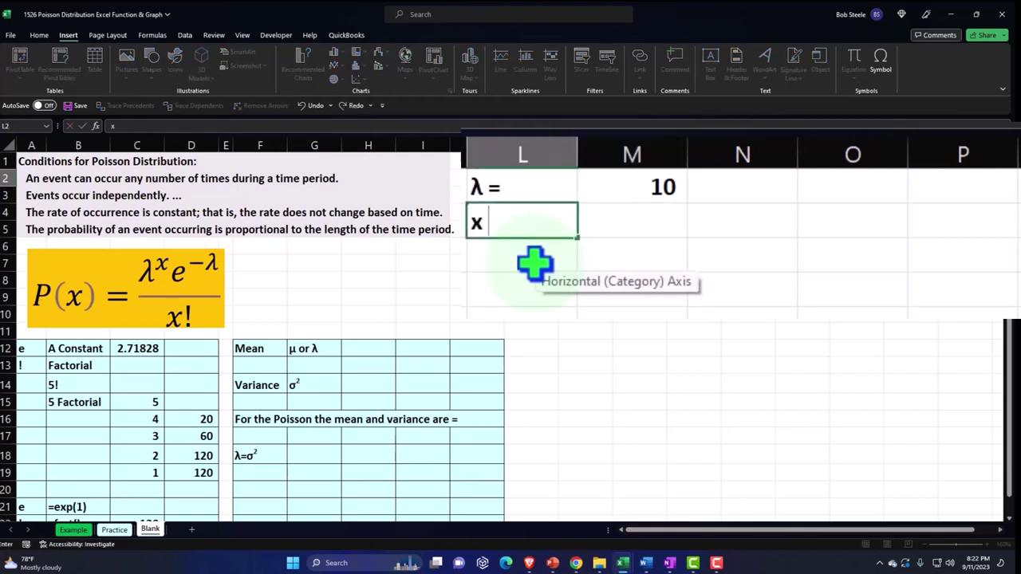
type("# row")
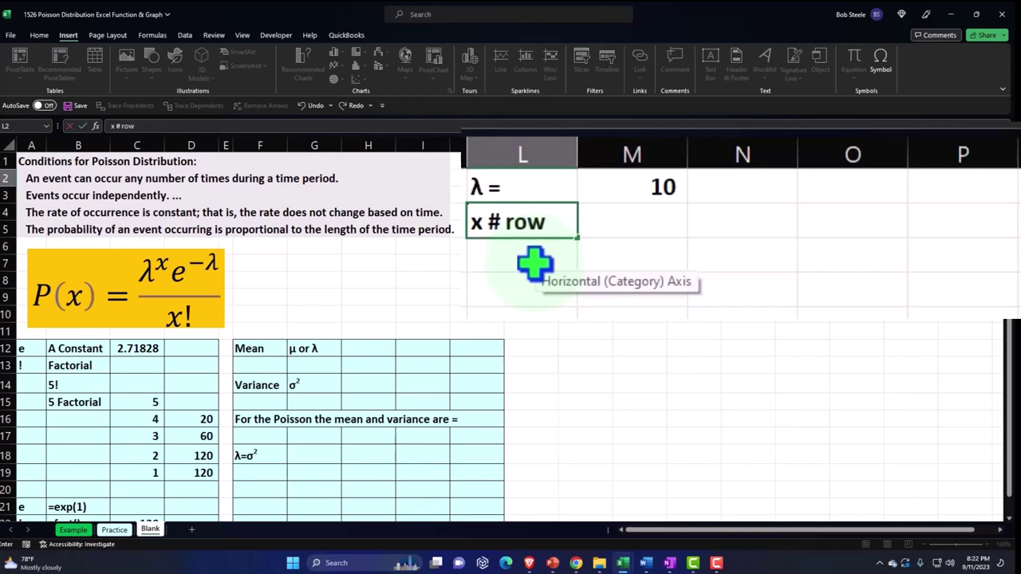
type("s")
key("Tab")
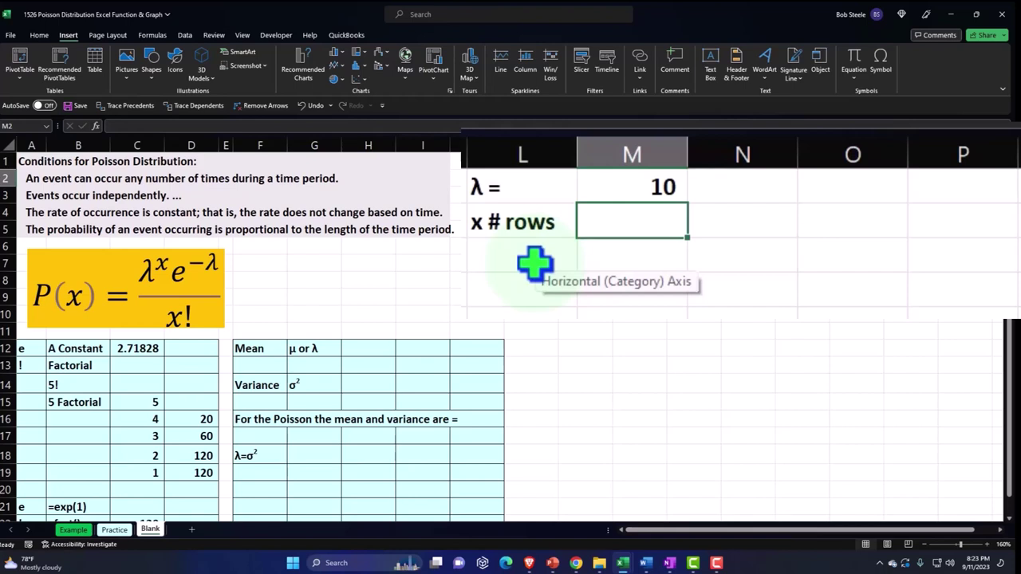
type("29")
key("Return")
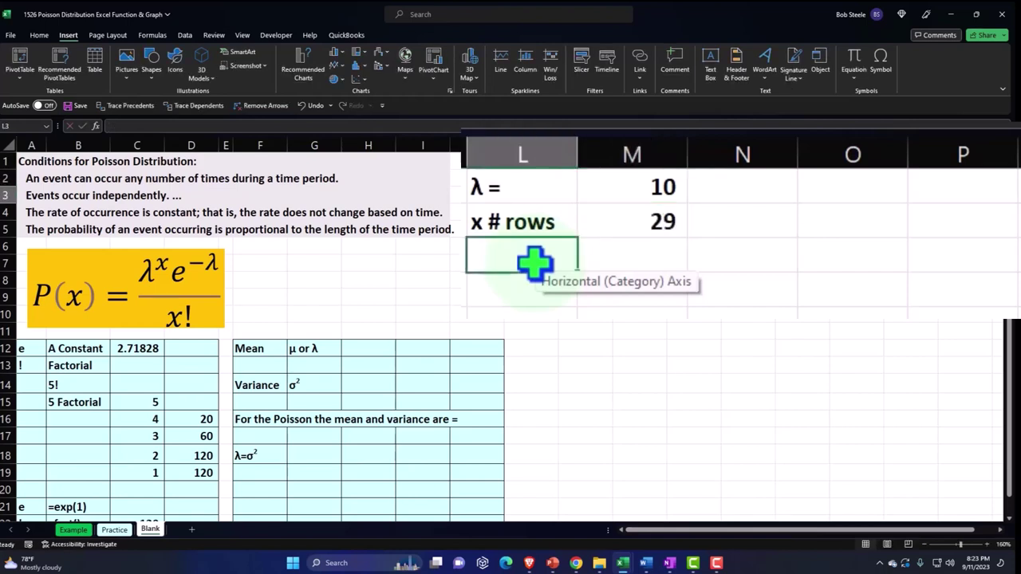
key("Return")
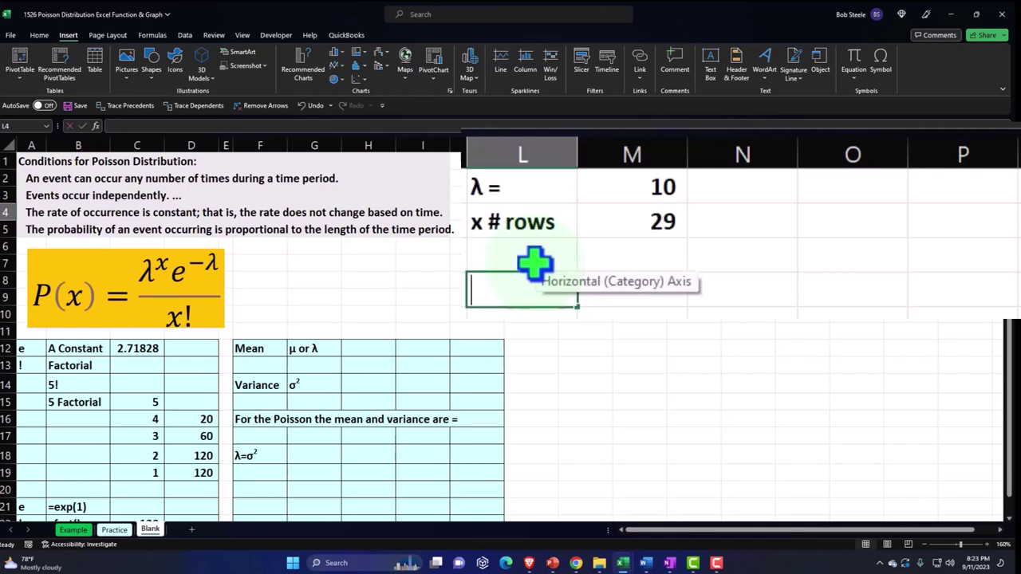
type("x")
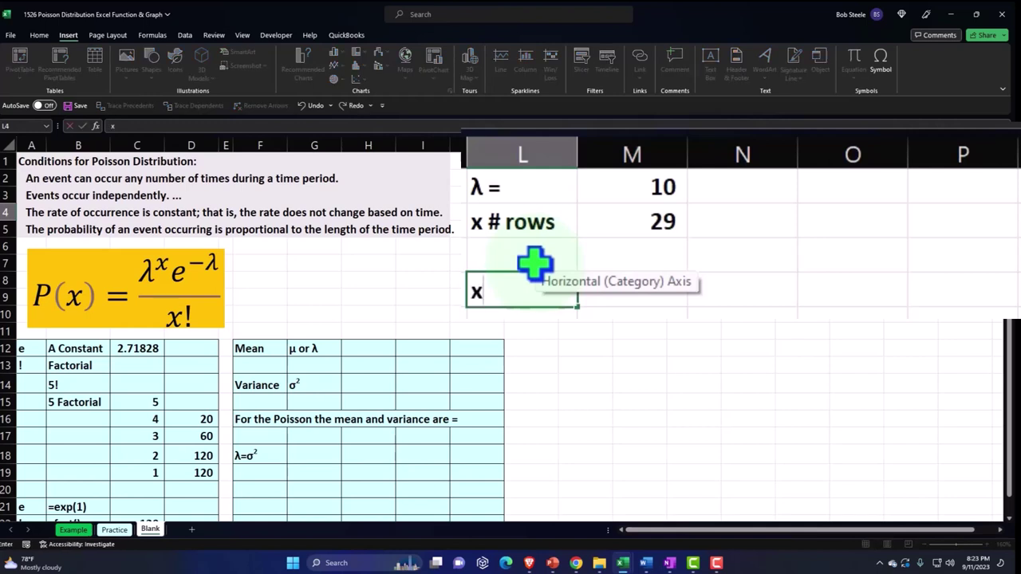
key("BackSpace")
- Enter "x" in cell O1 as the header of the first table column
key("Right")
key("Right")
key("Right")
key("Up")
key("Up")
key("Up")
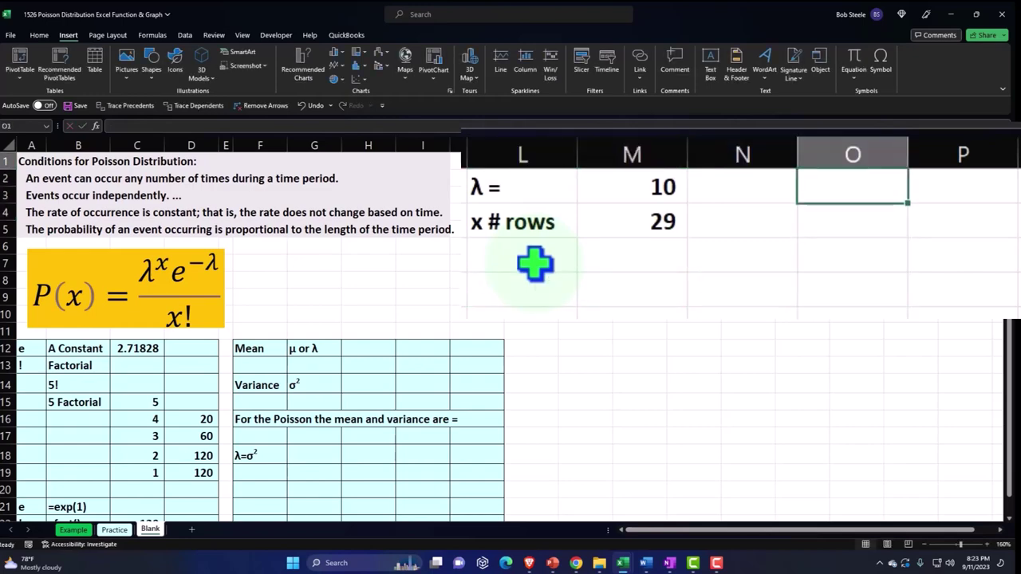
type("x")
key("Tab")
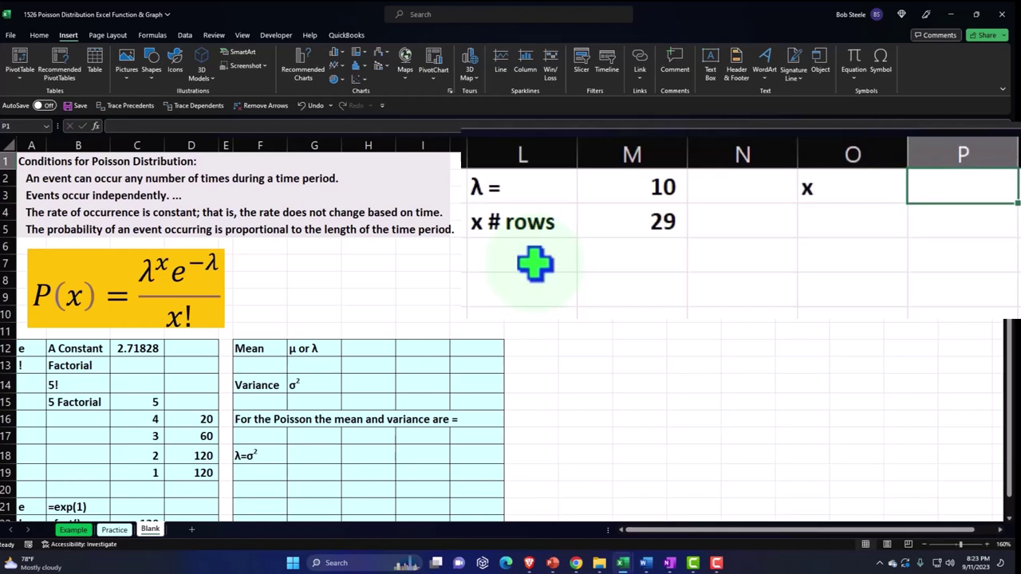
- Enter "Result" in cell P1 as the second column header
type("R")
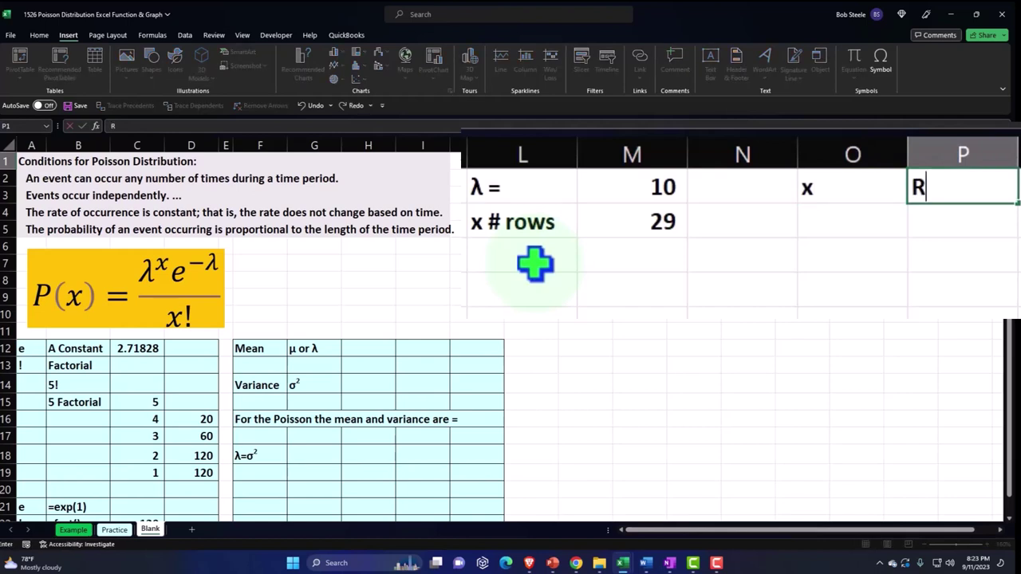
key("BackSpace")
type("Re")
key("BackSpace")
type("esult")
key("Return")
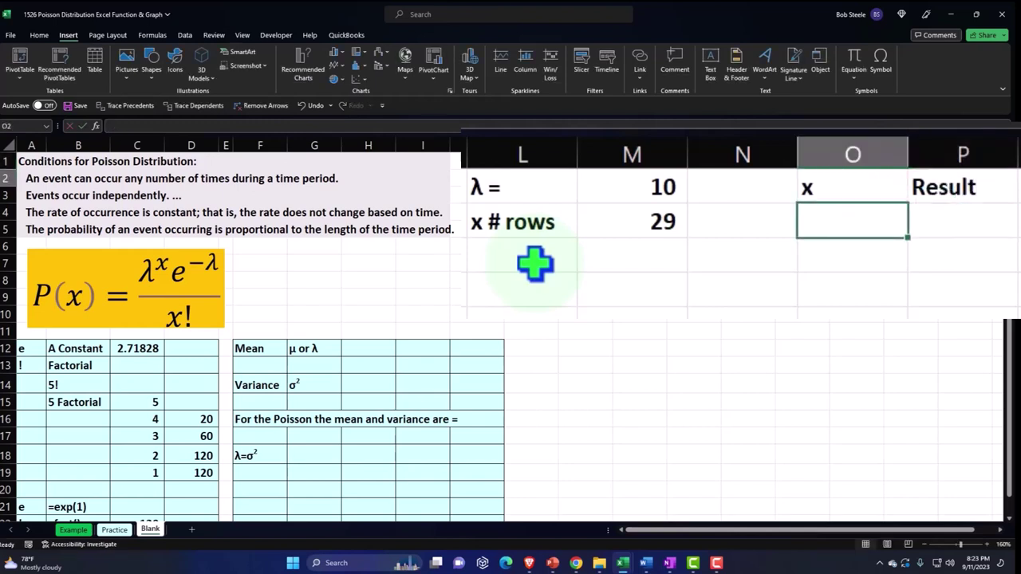
- Replace the header in cell P1 with "f(x)"
left_click(957, 184)
type("f(")
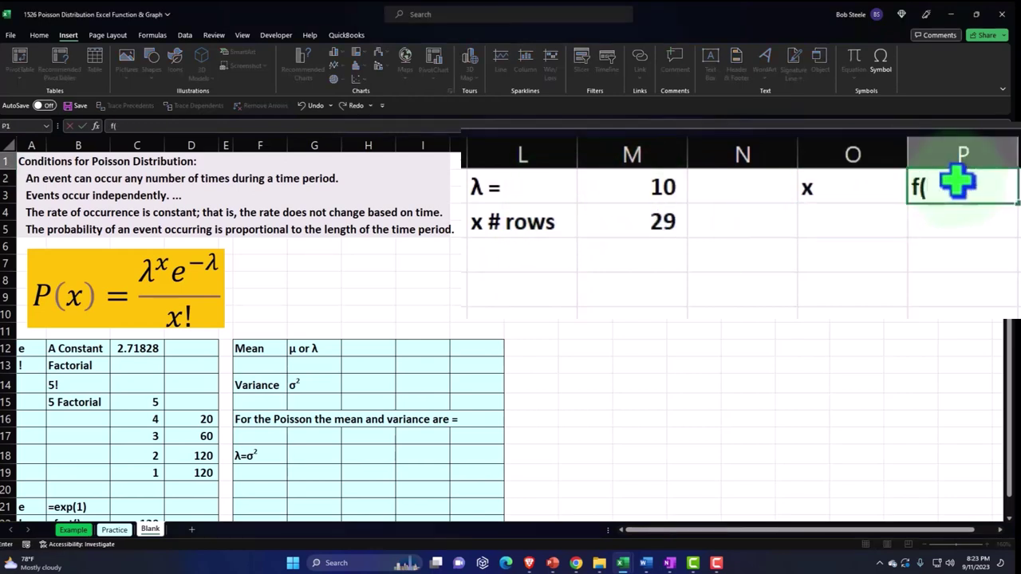
type("x)")
key("Return")
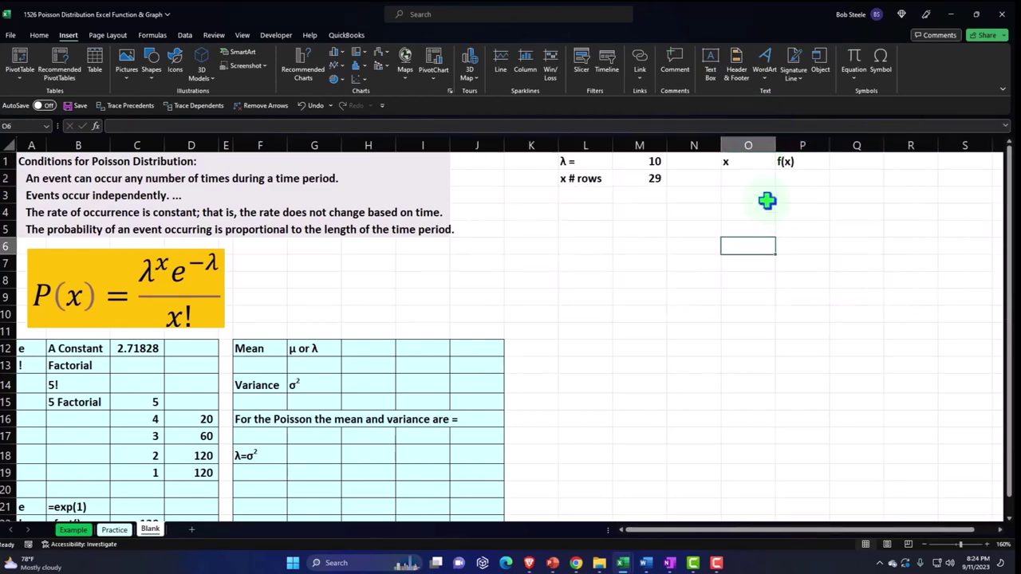
- Center the x and f(x) headers in O1:P1 horizontally
left_click_drag(746, 163, 781, 161)
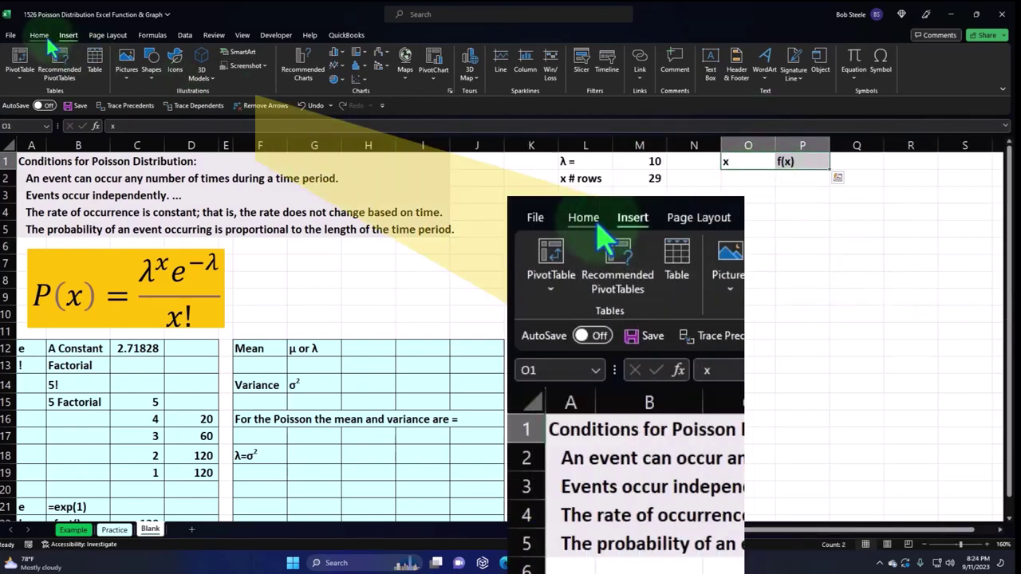
left_click(39, 35)
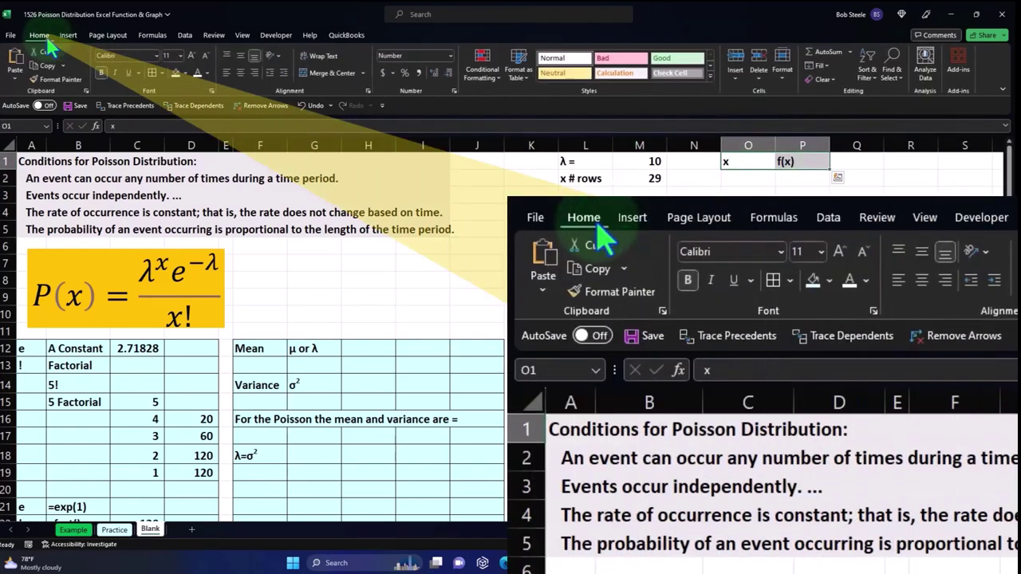
left_click(241, 73)
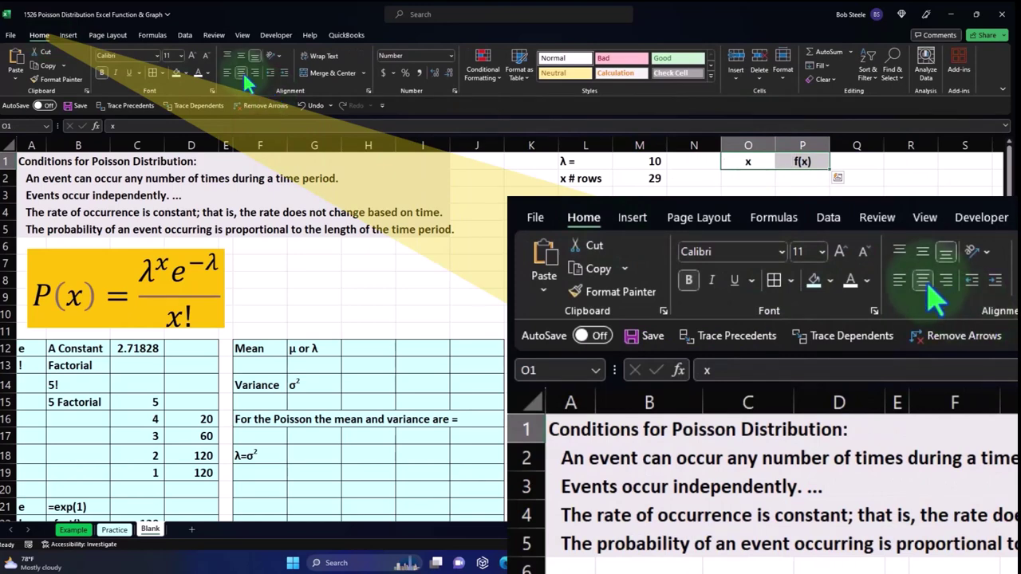
- Format the headers in O1:P1 with a black fill and white font
left_click(186, 73)
left_click(189, 105)
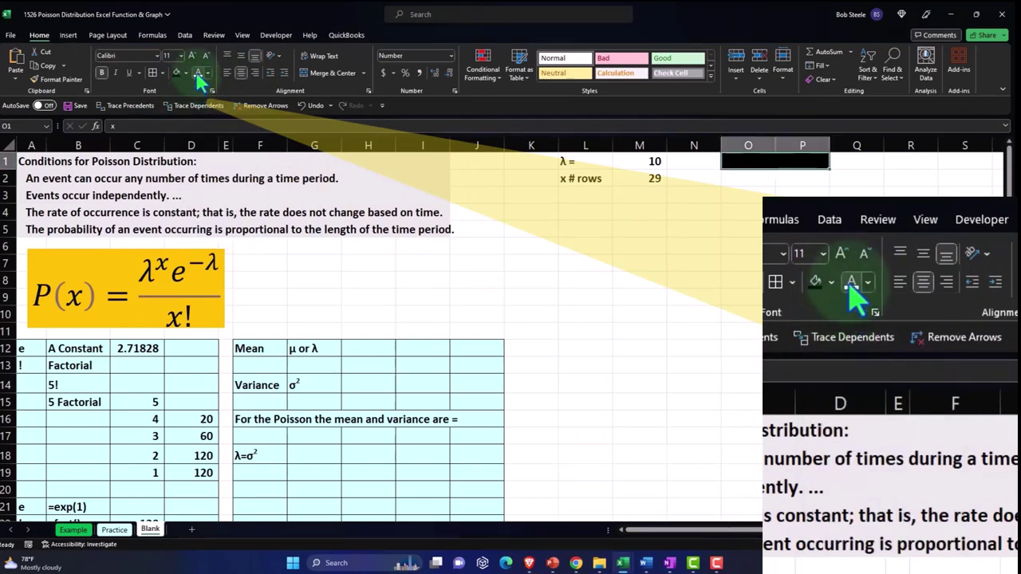
left_click(198, 73)
left_click(660, 268)
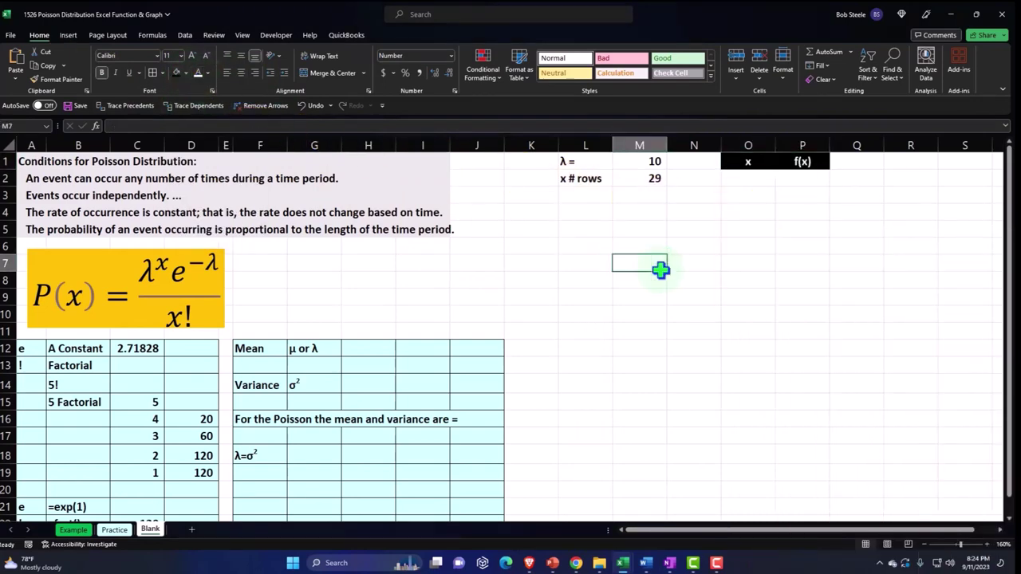
- Give the λ and x # rows inputs in L1:M2 a custom light blue fill and cell borders
left_click_drag(570, 162, 634, 174)
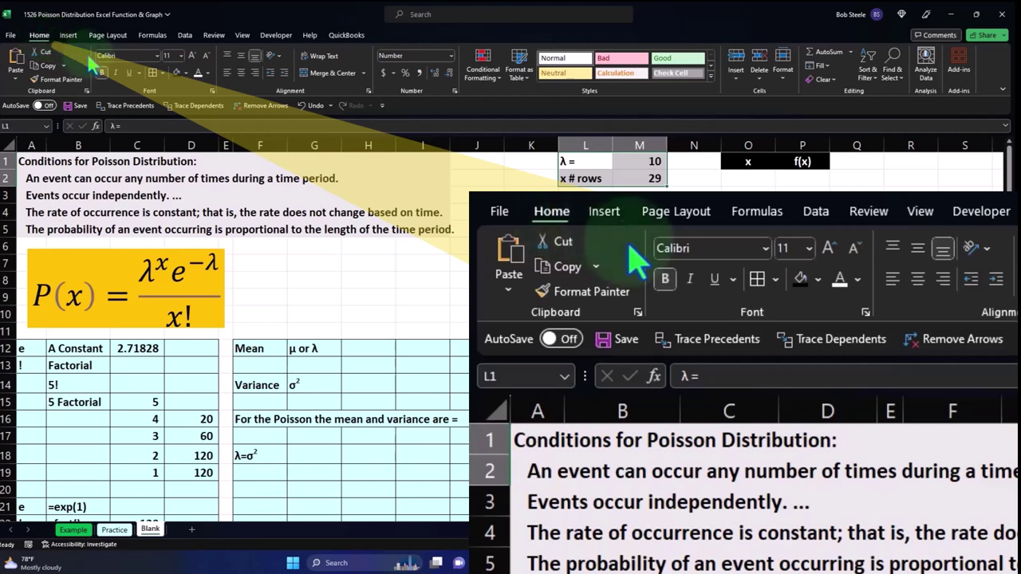
left_click(184, 72)
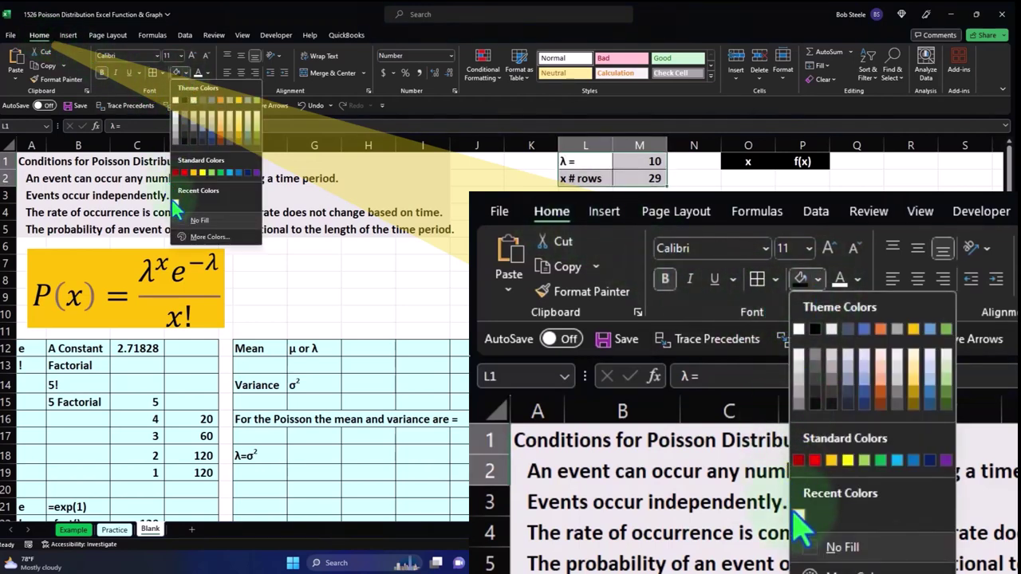
left_click(205, 237)
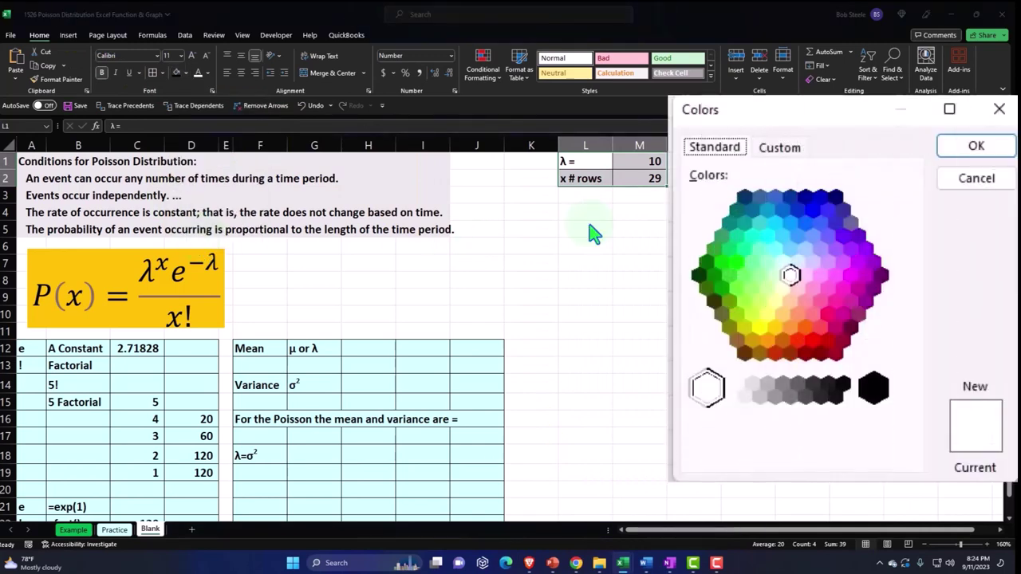
left_click(740, 240)
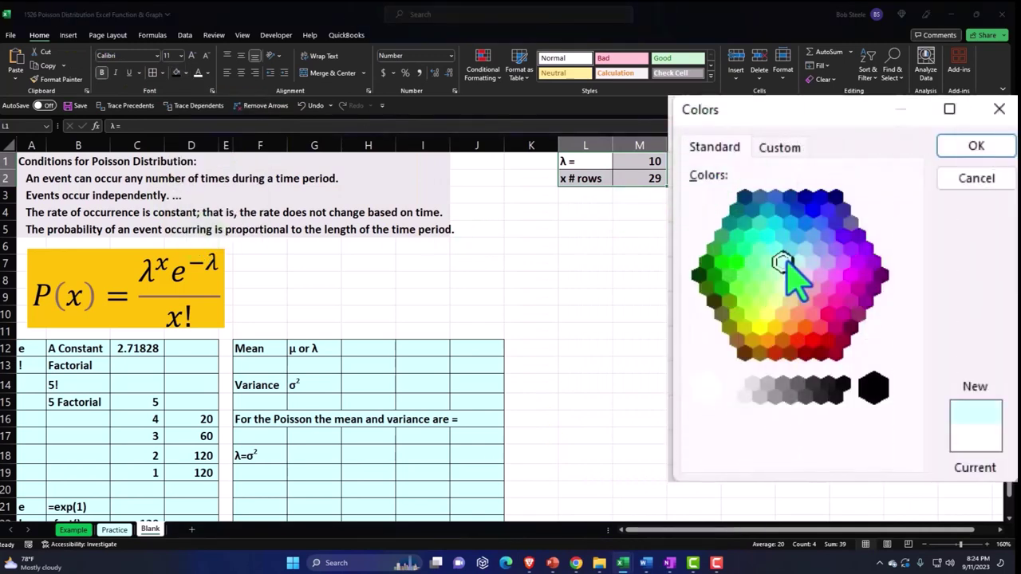
left_click(978, 150)
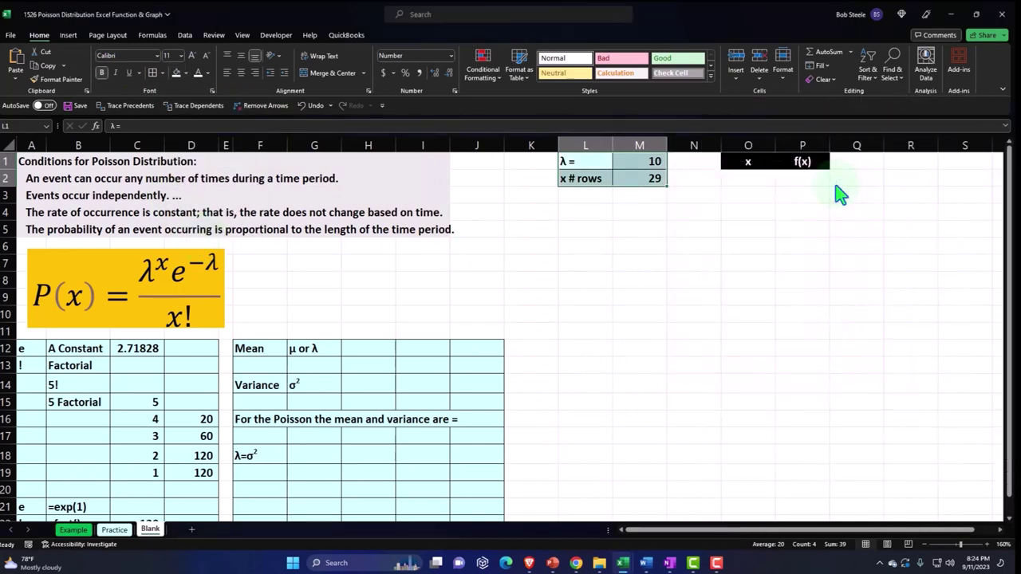
- Narrow the empty column N between the input cells and the x and f(x) table
left_click(776, 285)
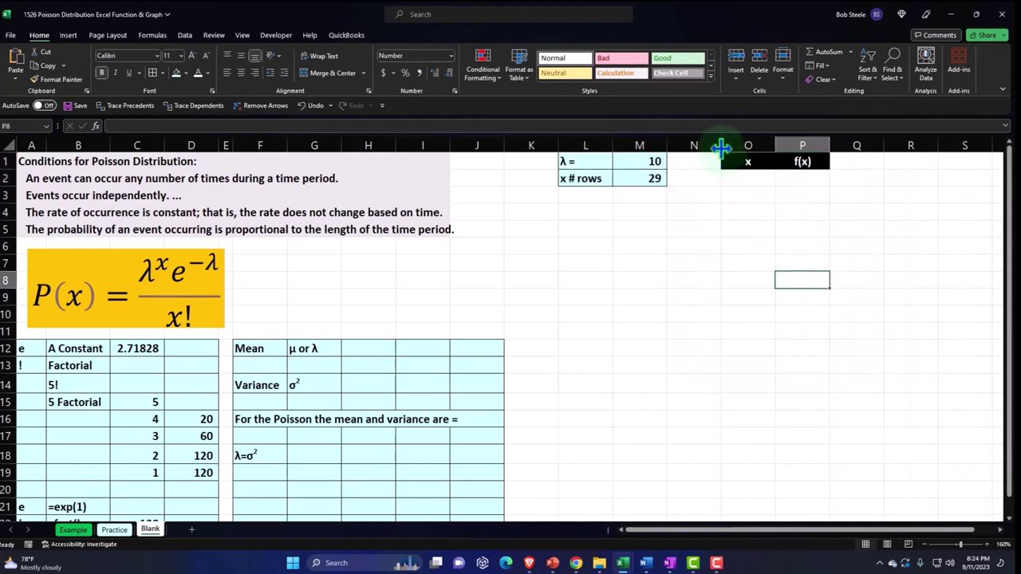
left_click_drag(721, 148, 681, 157)
left_click(708, 299)
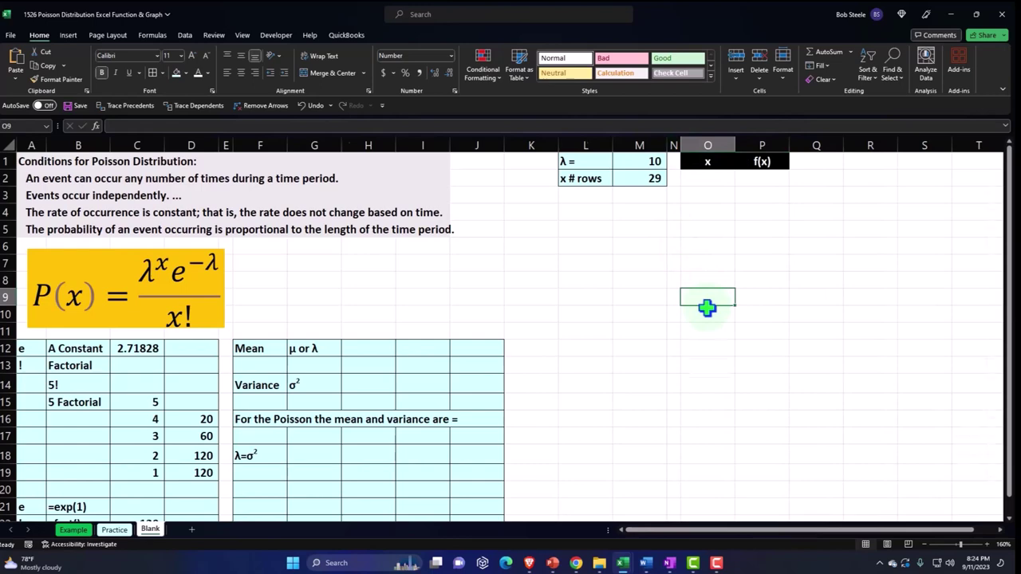
- Enter 0, 1 and 2 in O2:O4 and extend the series down to 6 in O8
scroll(707, 308, "up", 3, "ctrl")
left_click_drag(752, 529, 834, 537)
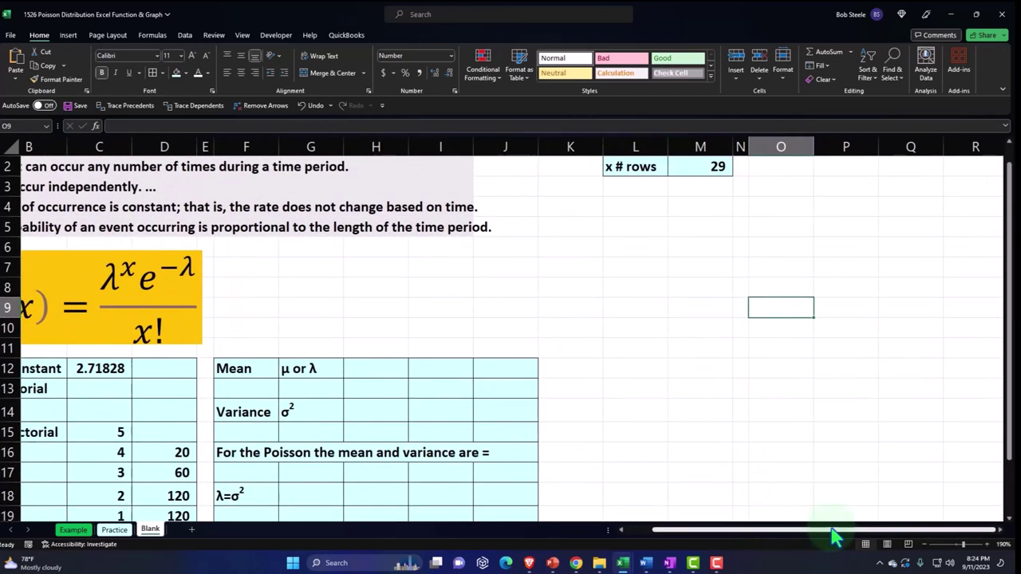
scroll(823, 438, "up", 1)
scroll(822, 423, "up", 2, "ctrl")
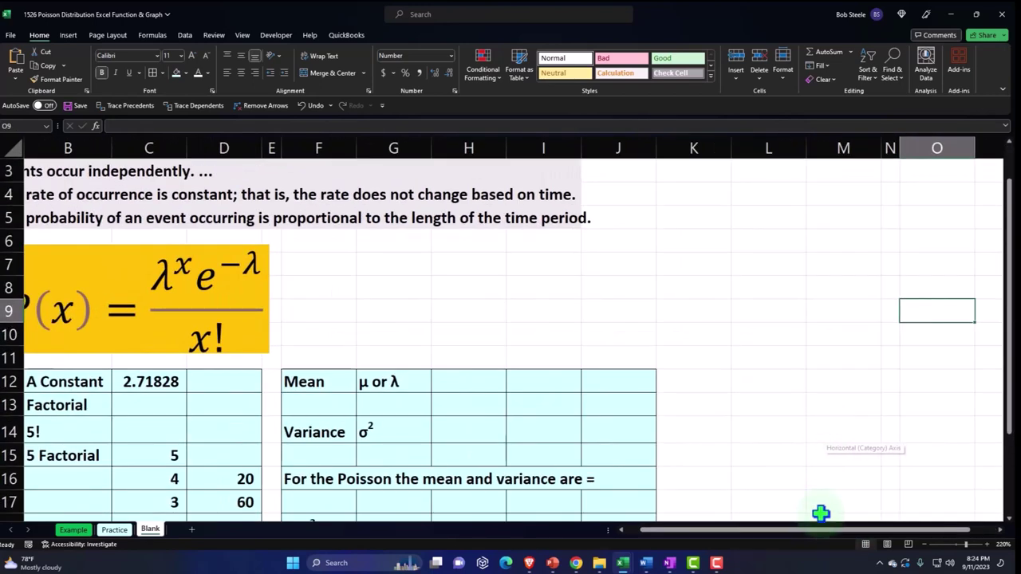
scroll(870, 468, "up", 1)
left_click(865, 209)
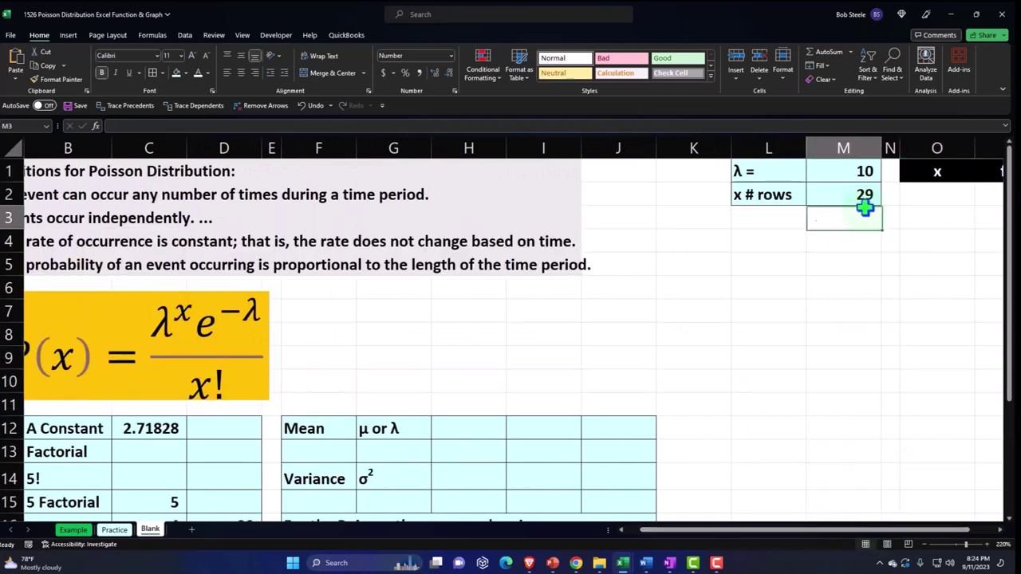
key("Right")
key("Right")
key("Right")
key("Right")
key("Right")
key("Right")
key("Right")
key("Right")
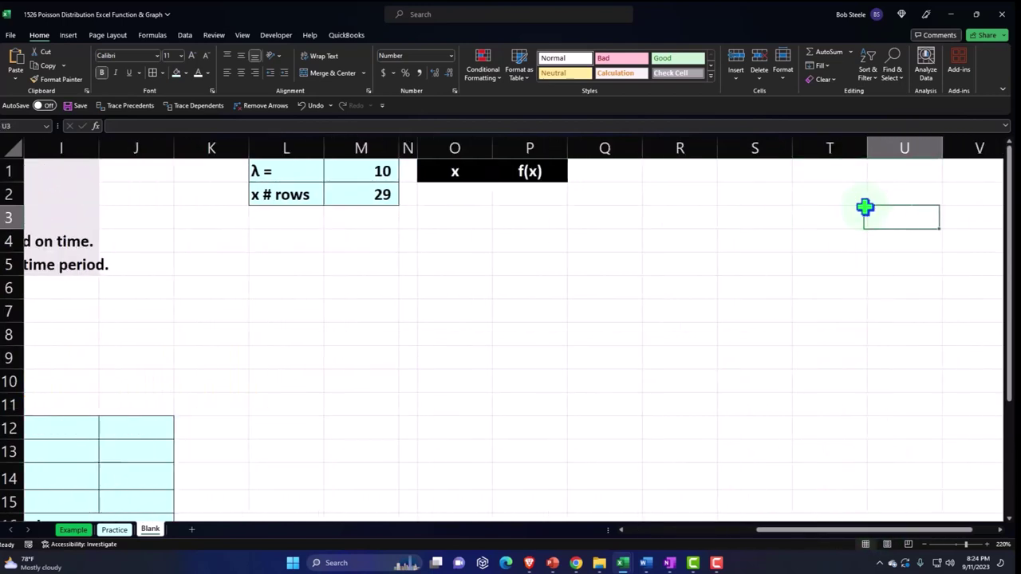
key("Left")
key("Left")
key("Left")
key("Left")
key("Left")
key("Left")
key("Up")
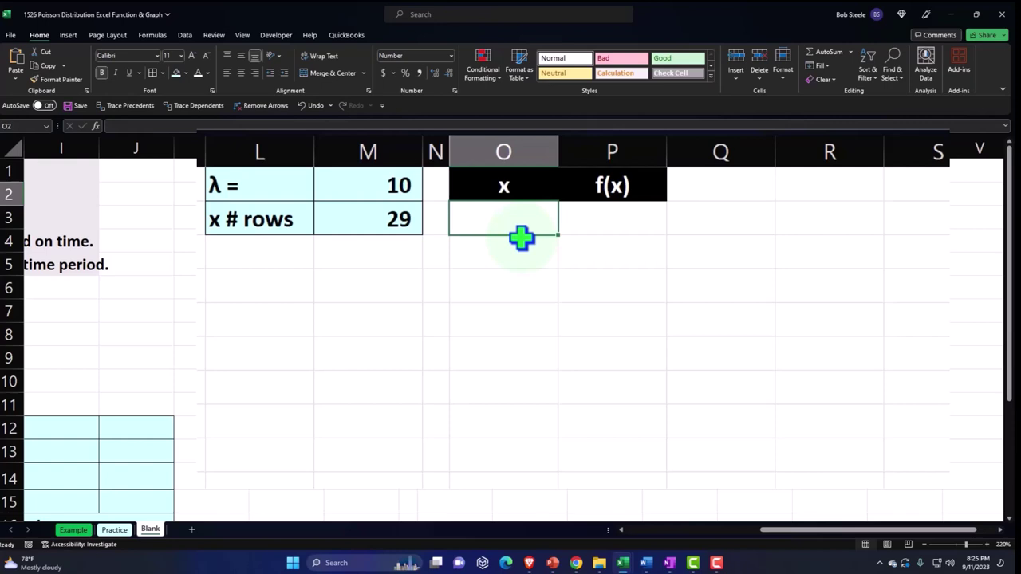
type("0")
key("Return")
type("1")
key("Return")
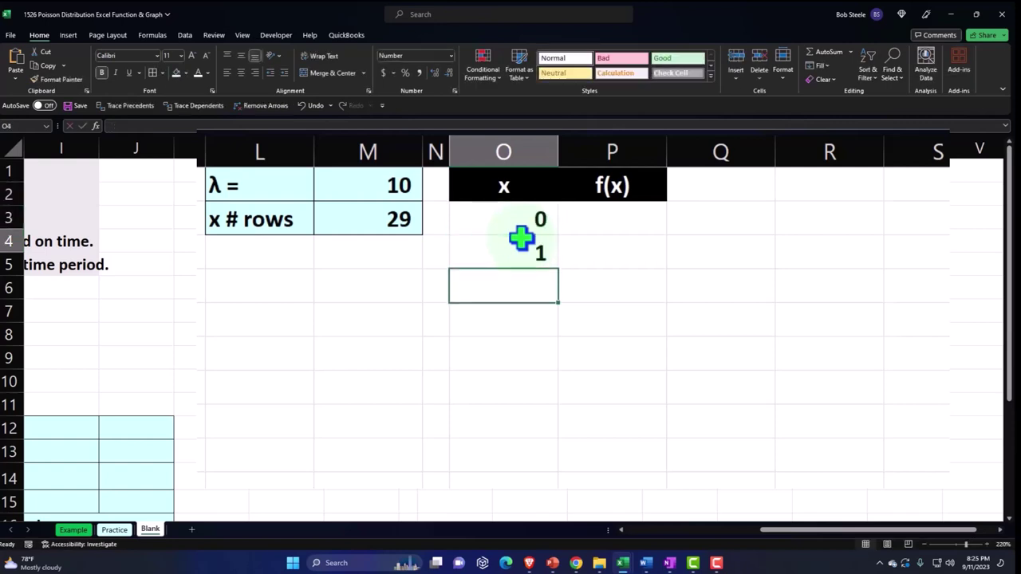
type("2")
key("Return")
left_click_drag(519, 220, 561, 433)
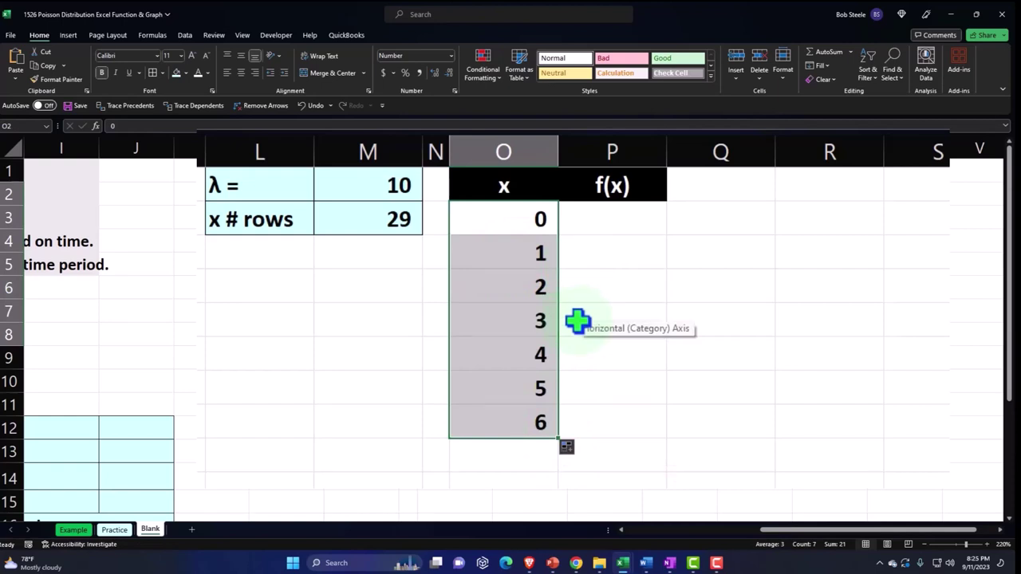
- Clear the hand-entered x values from O2:O8, leaving cell O2 selected
key("Delete")
key("Down")
key("Up")
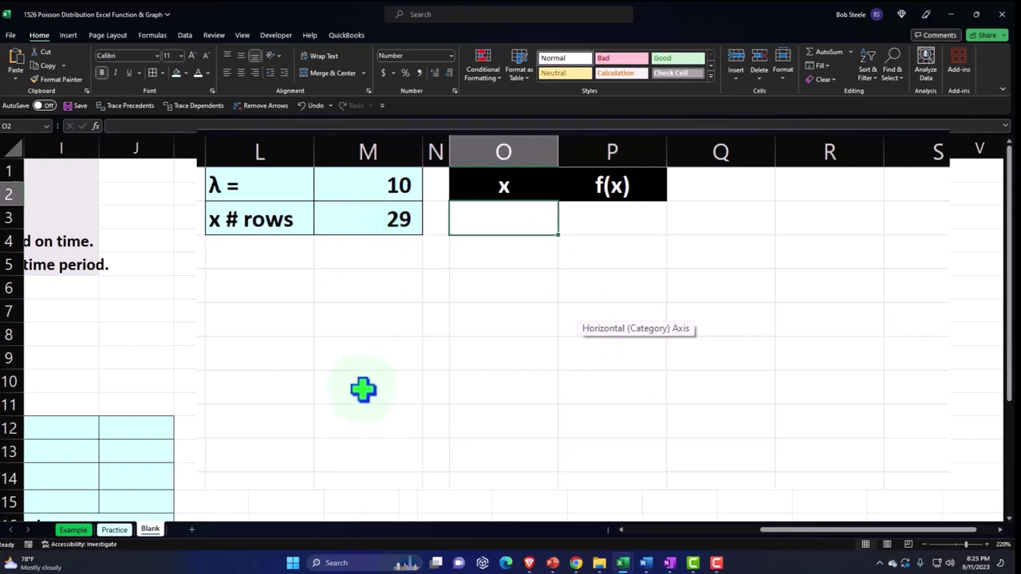
- Generate the x values from cell O2 with =SEQUENCE(M2+1,,0) and check the end of the list
type("=se")
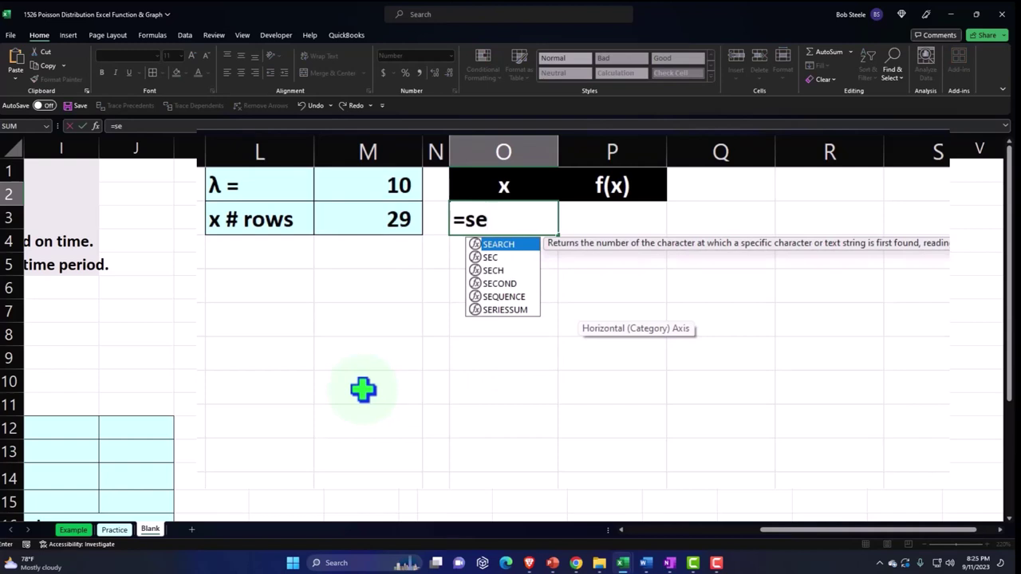
double_click(499, 297)
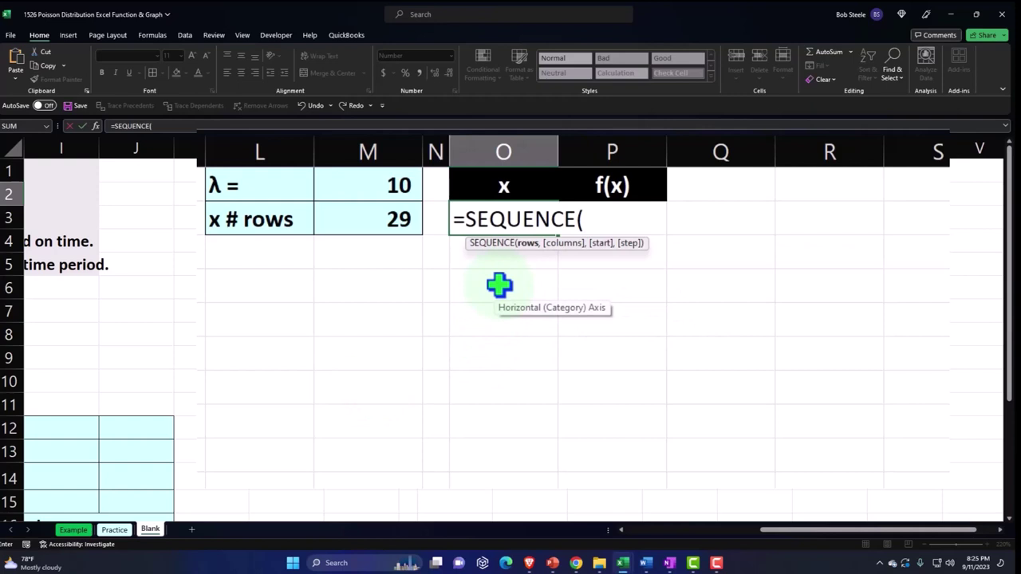
left_click(382, 222)
type("+")
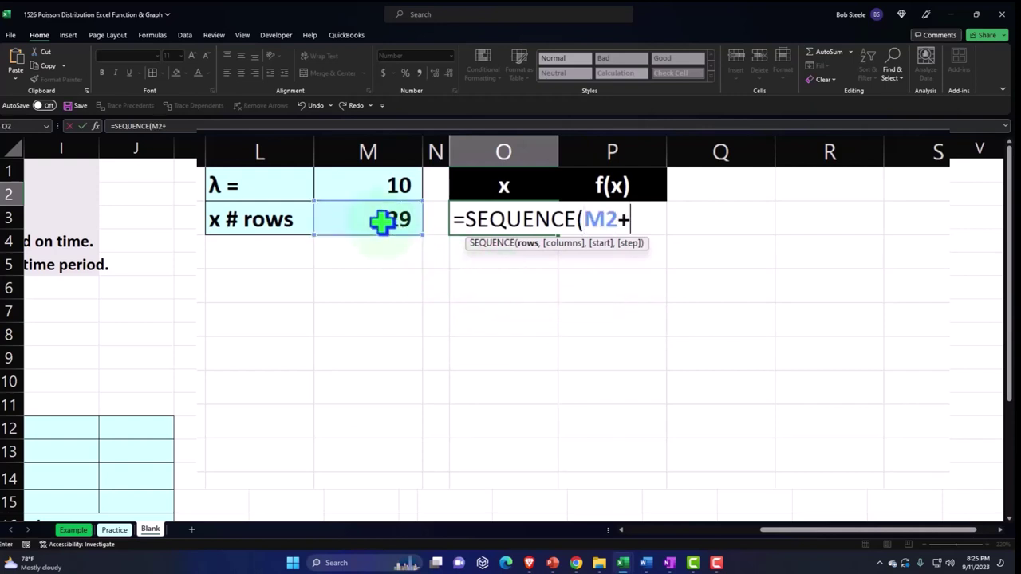
type("1")
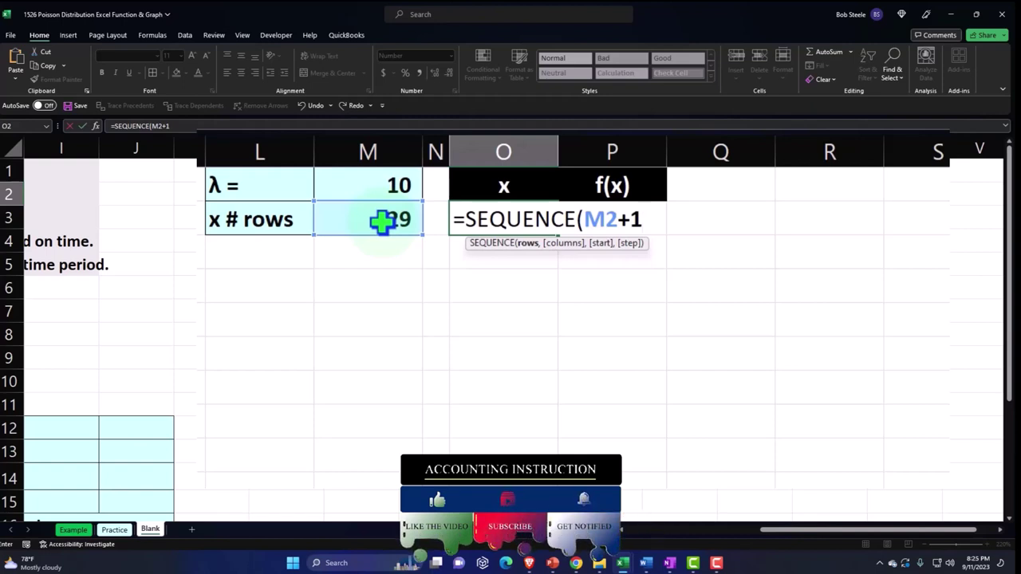
type(",")
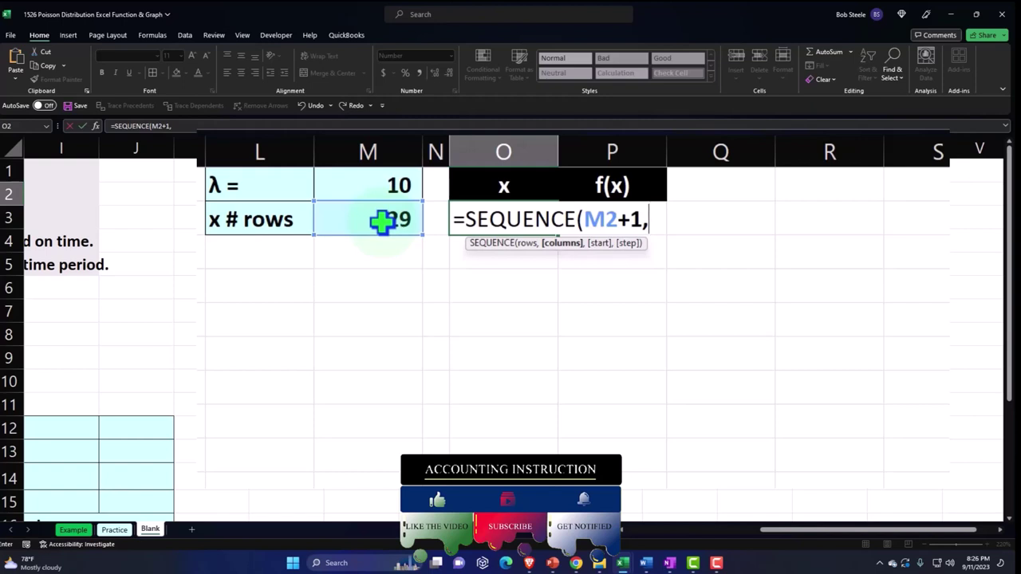
type(",")
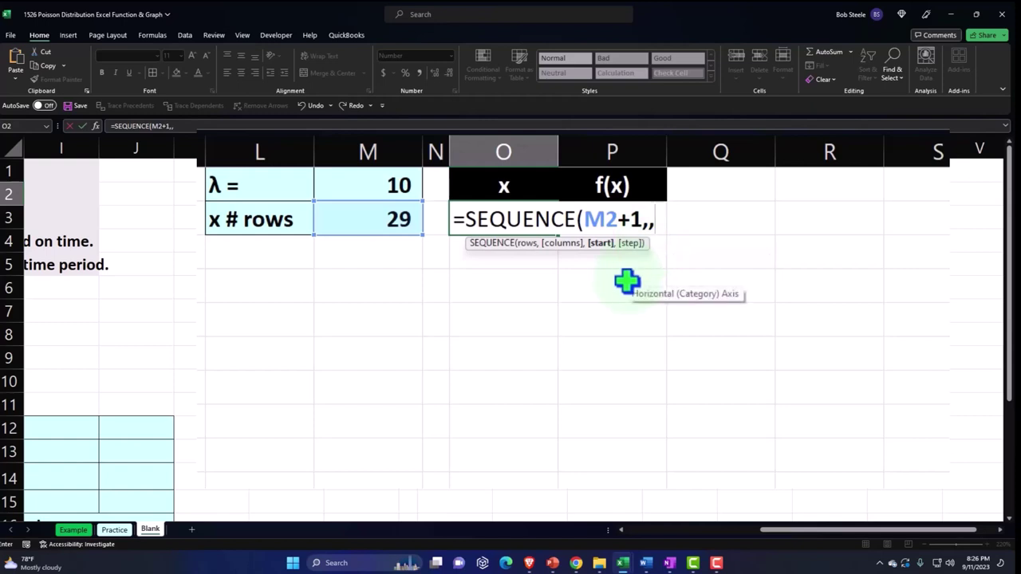
type("0")
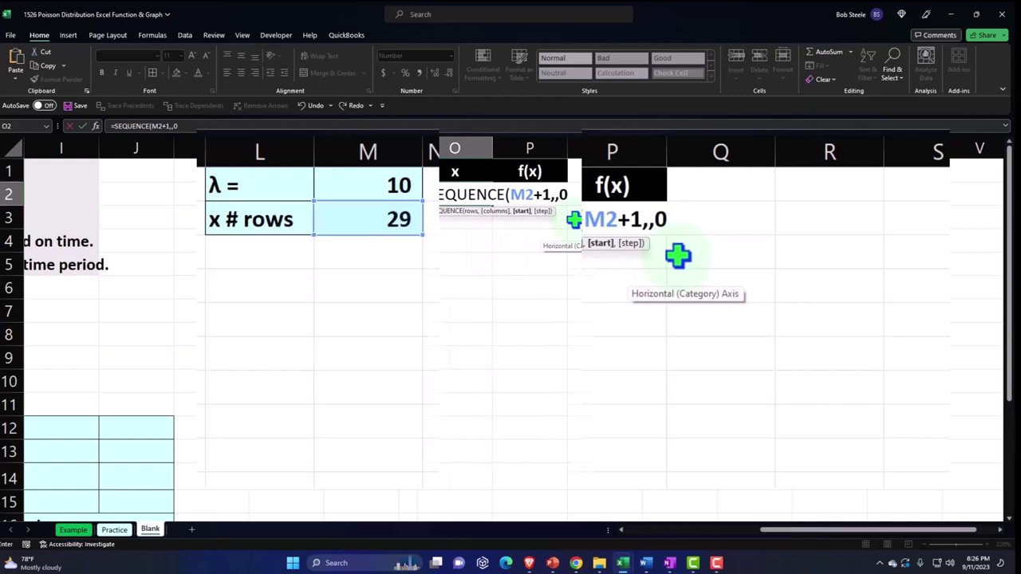
type(")")
key("Return")
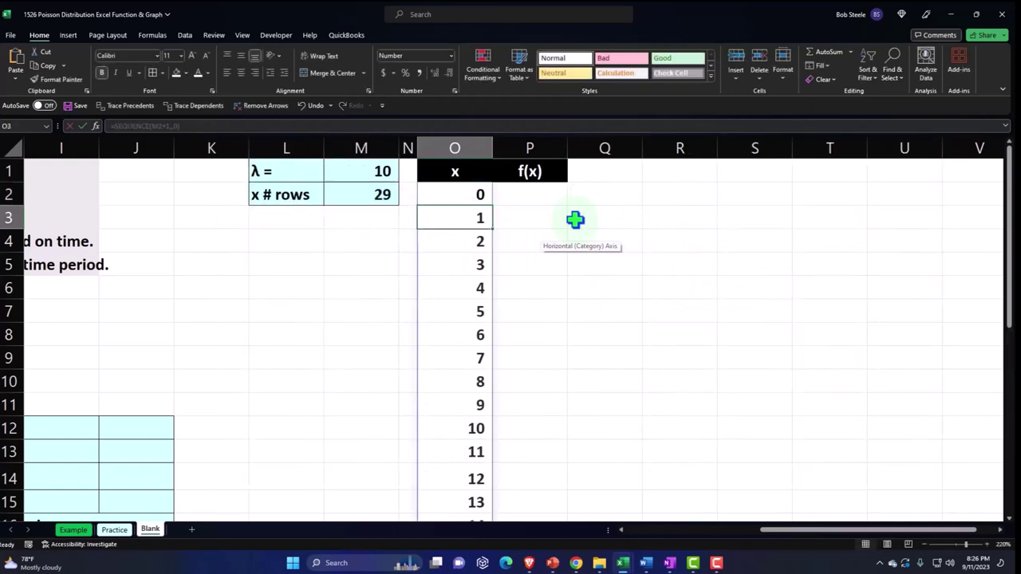
left_click(530, 335)
scroll(594, 277, "down", 7)
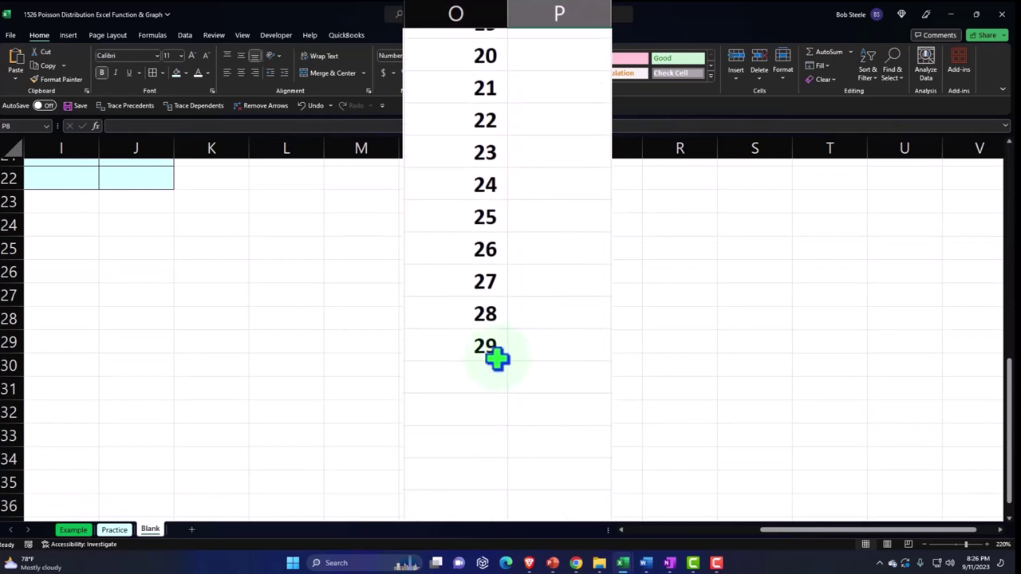
left_click(487, 391)
scroll(493, 396, "up", 7)
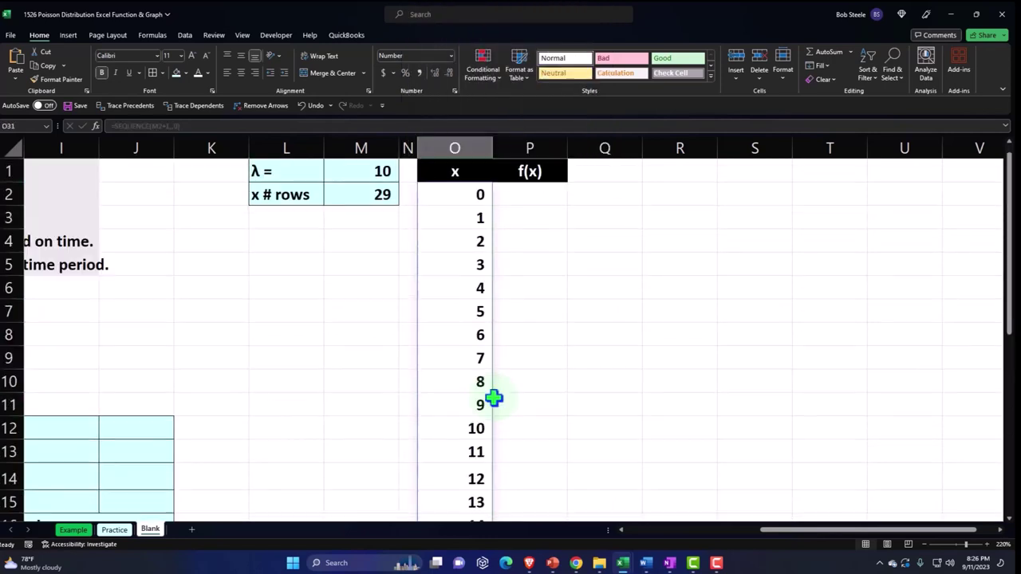
- Try 30 and then 5 as the x # rows value in M2 to resize the x list
left_click(367, 198)
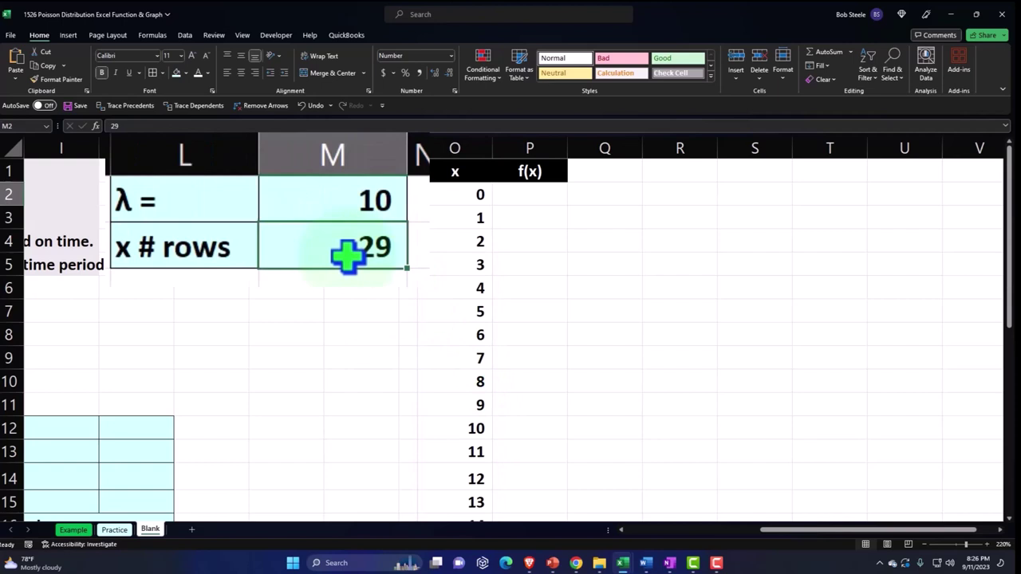
type("30")
key("Return")
scroll(485, 351, "down", 8)
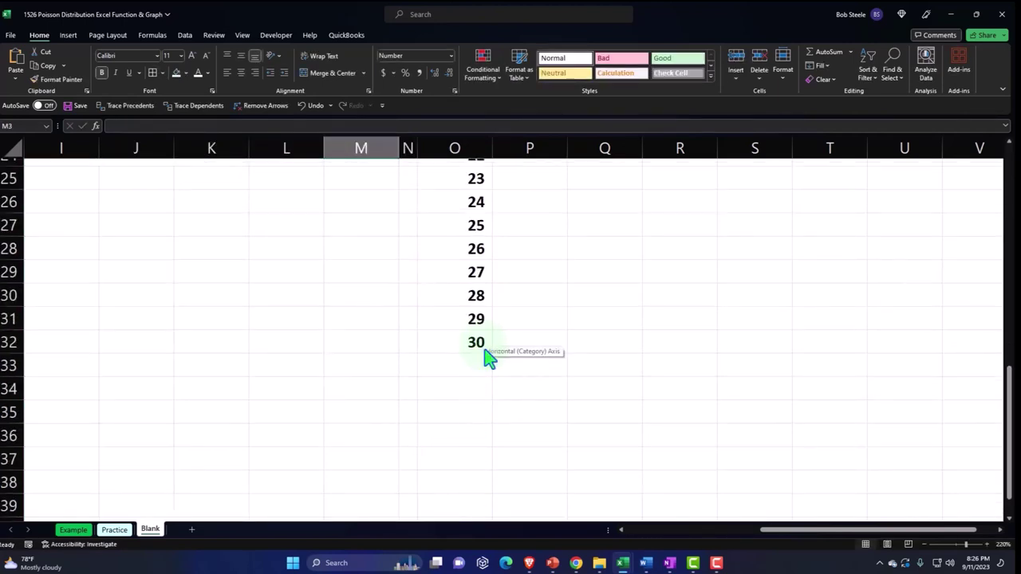
scroll(487, 374, "up", 8)
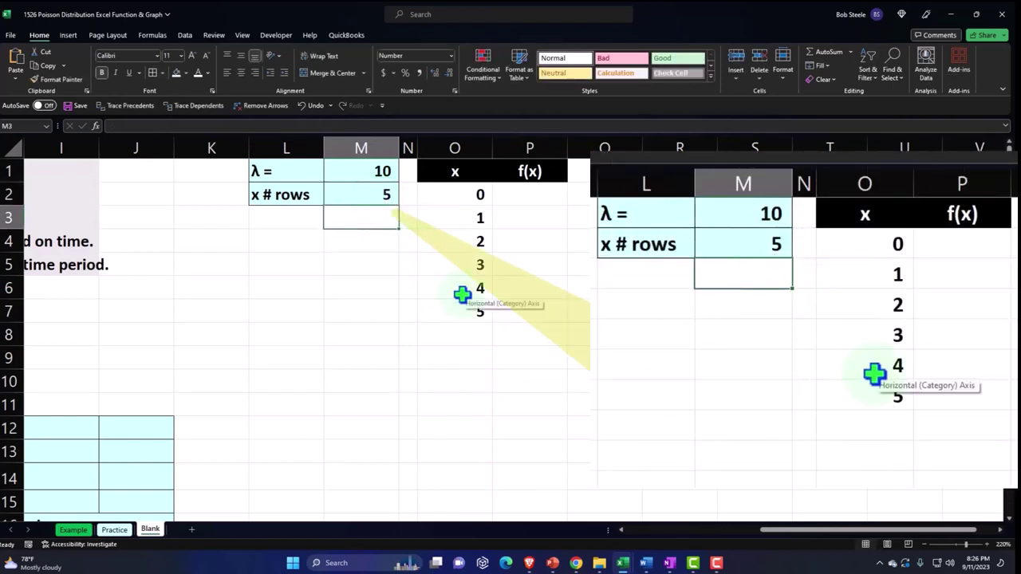
- Set the x # rows value in cell M2 to 29
left_click(371, 192)
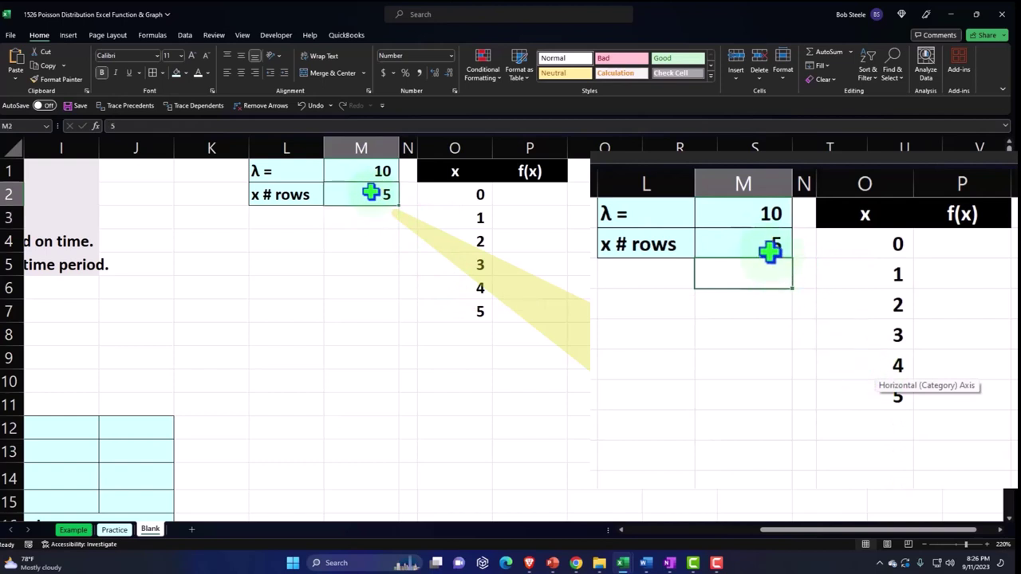
type("29")
key("Return")
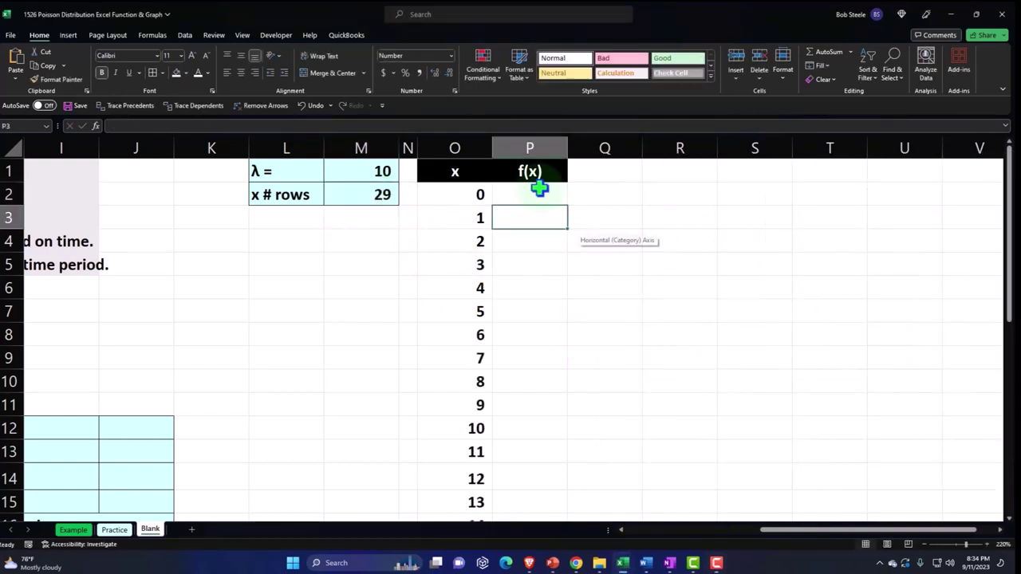
- Enter =POISSON.DIST(O2,$M$1,0) in cell P2 and fill it down the f(x) column alongside the x list
left_click(537, 192)
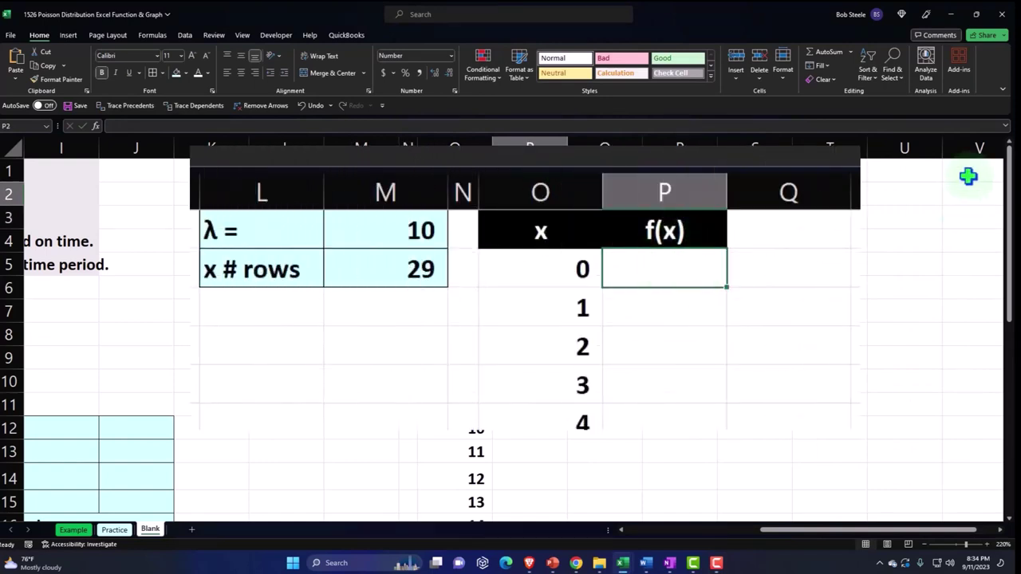
type("=")
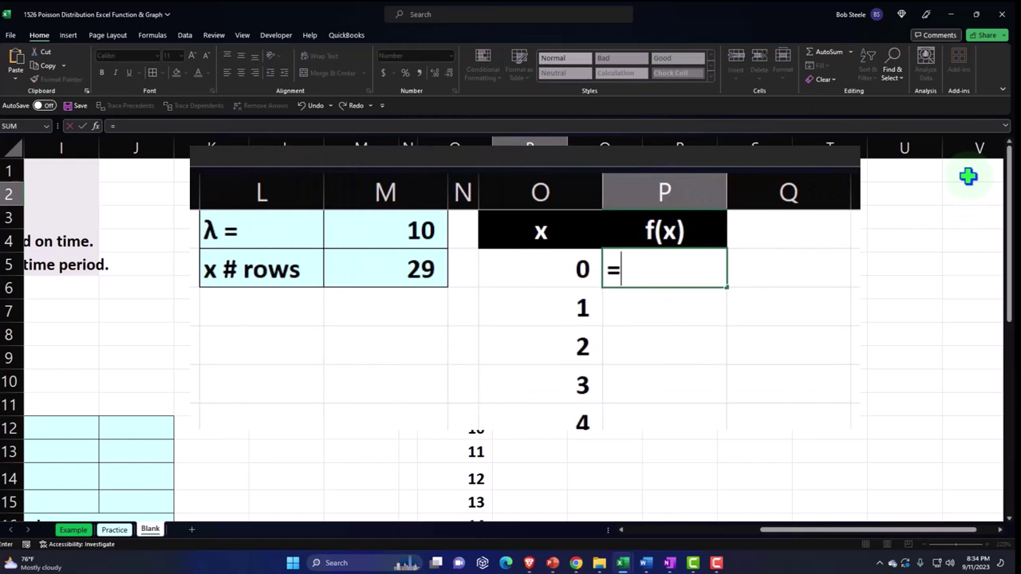
type("poi")
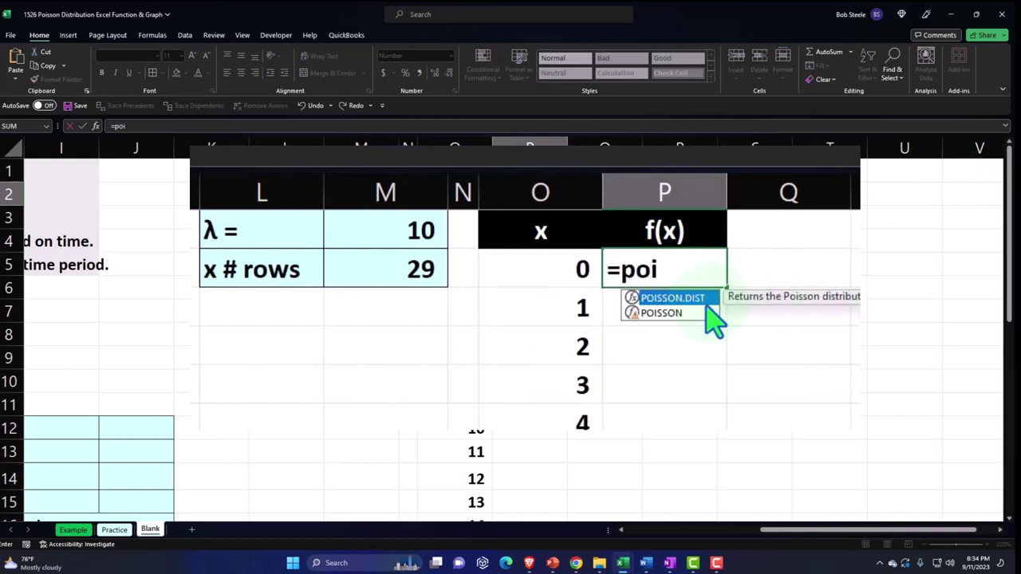
double_click(699, 302)
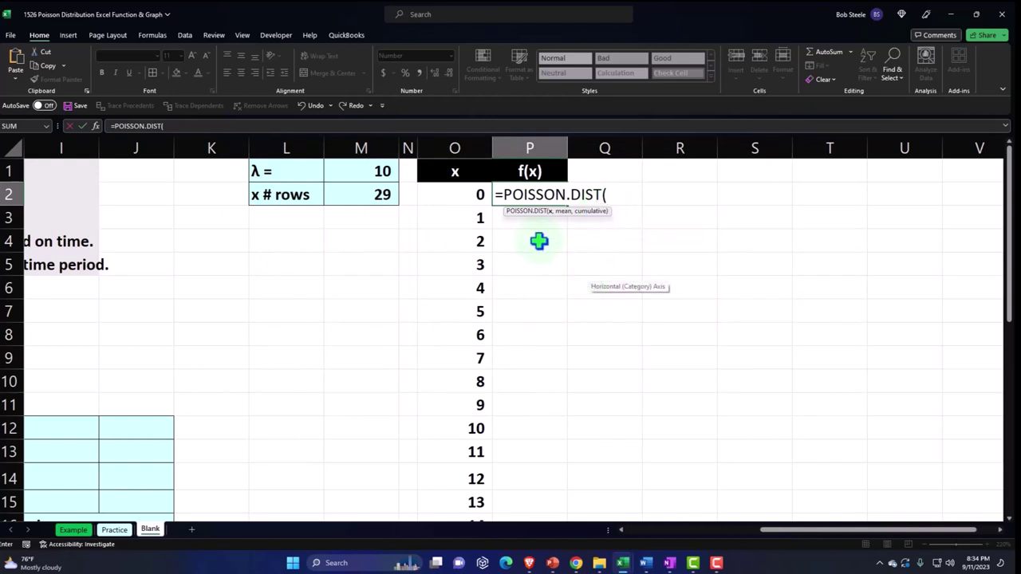
left_click(468, 195)
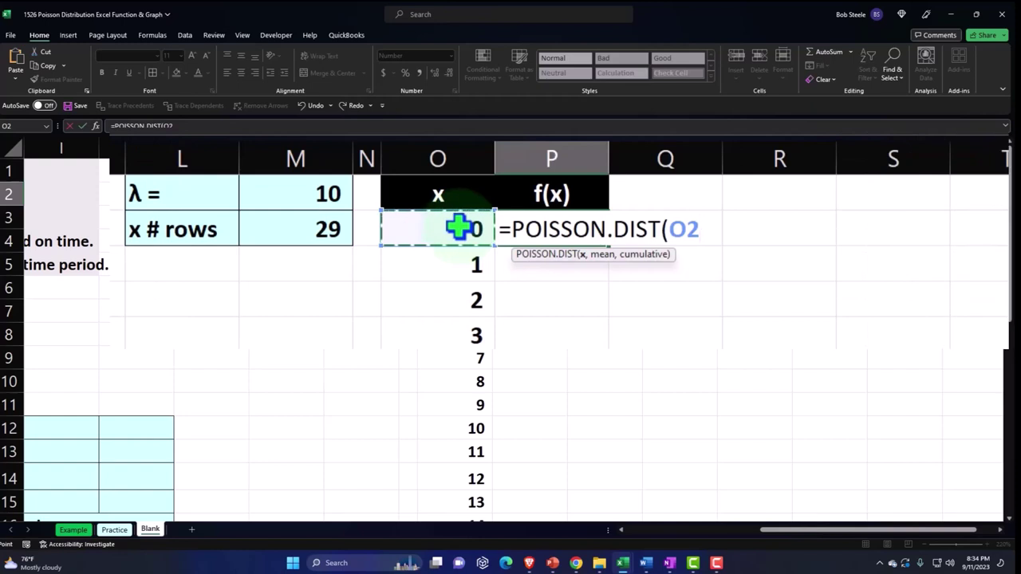
type(",")
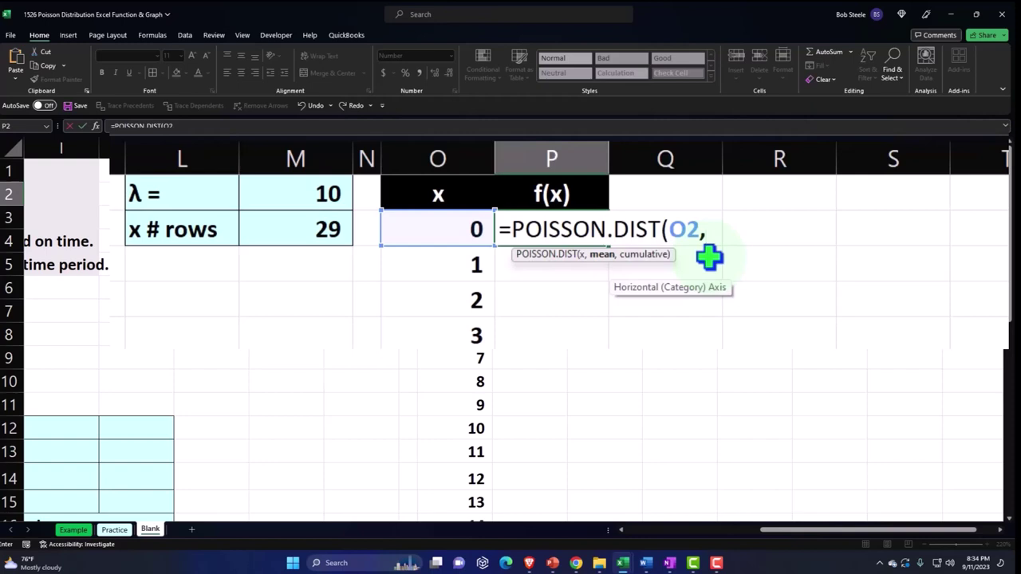
left_click(324, 196)
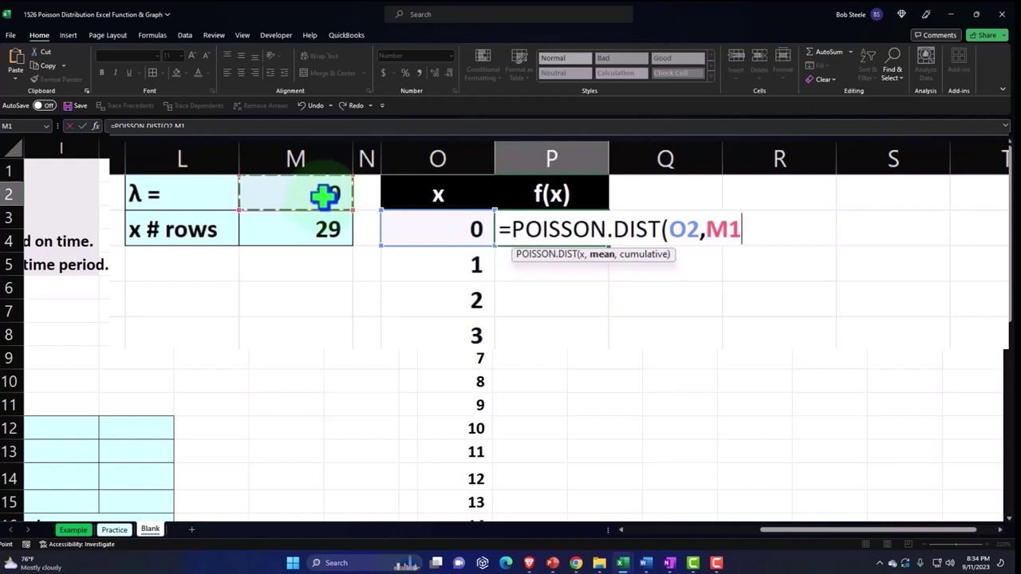
key("F4")
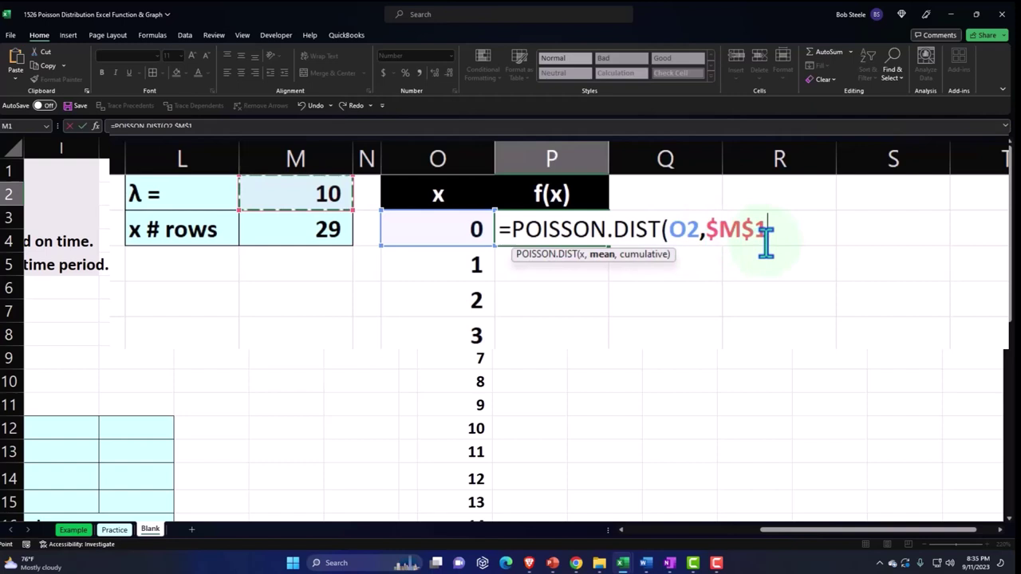
type(",")
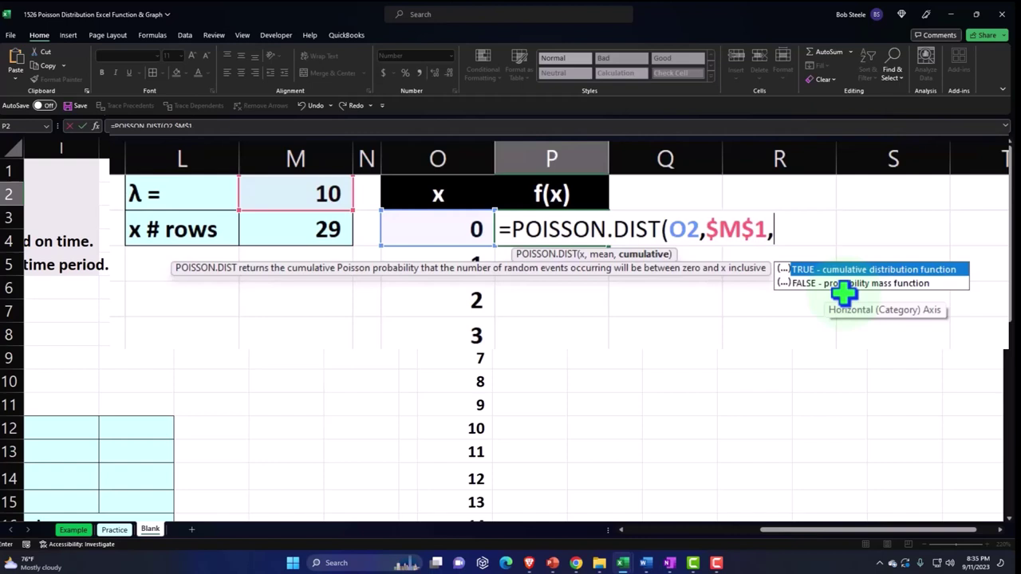
type("0")
type(")")
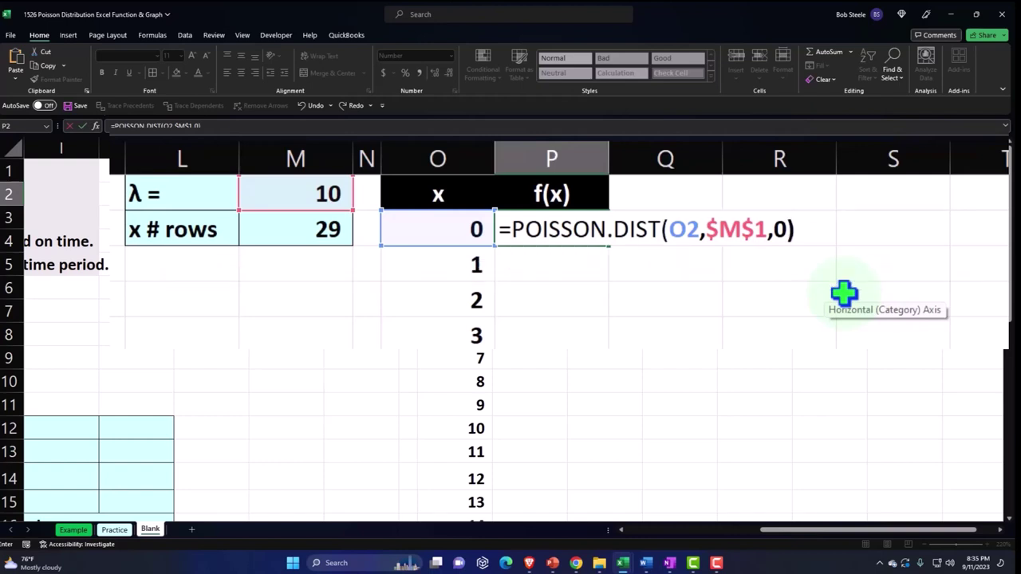
key("Return")
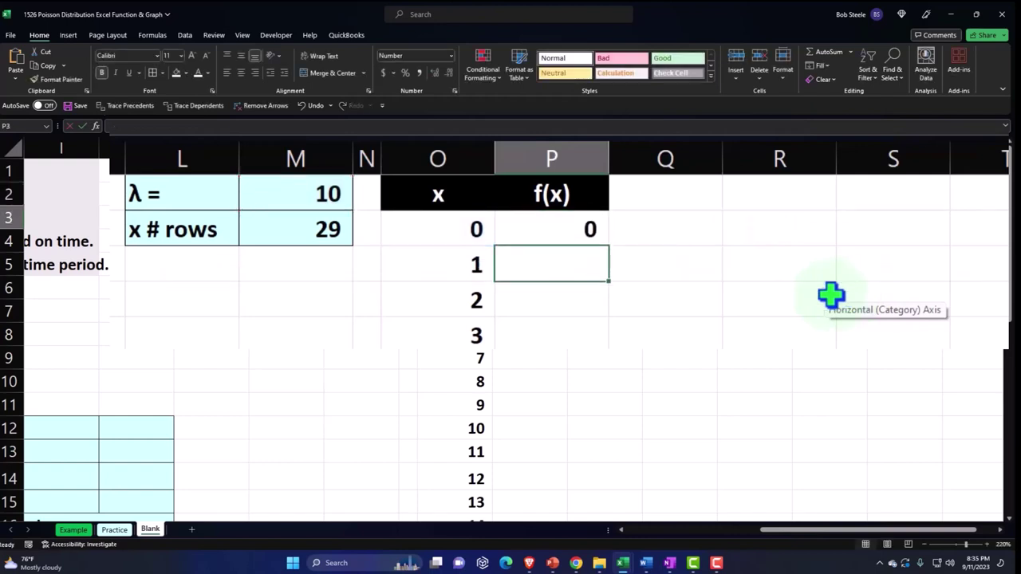
left_click(571, 231)
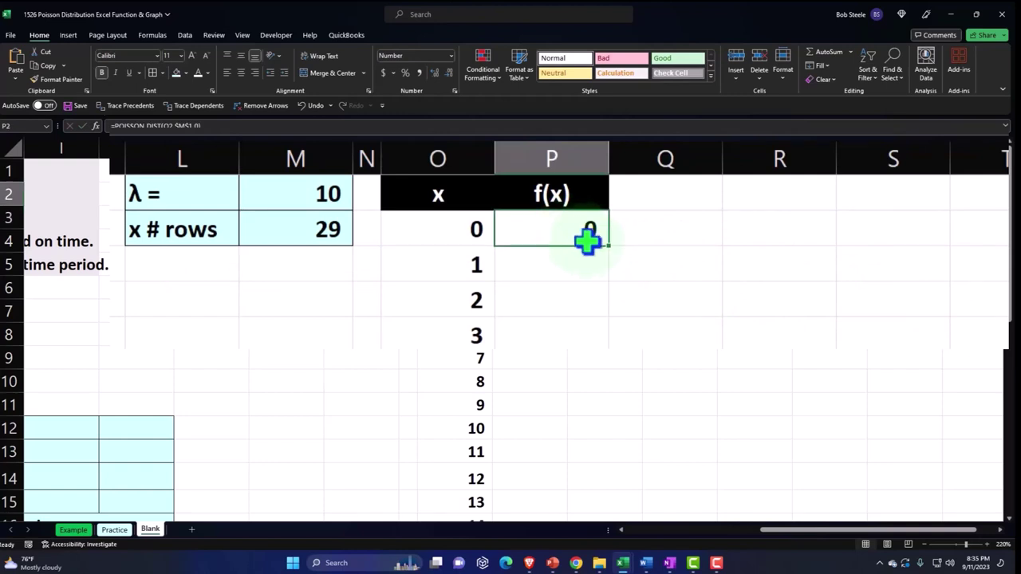
double_click(566, 206)
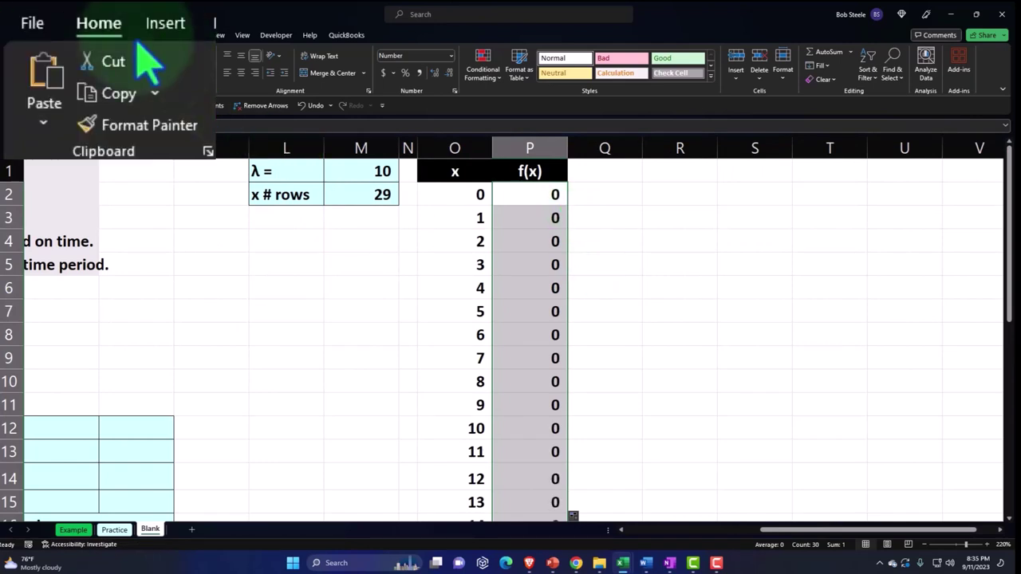
- Format the f(x) values in column P as percentages with two decimal places and look through the list
left_click(452, 64)
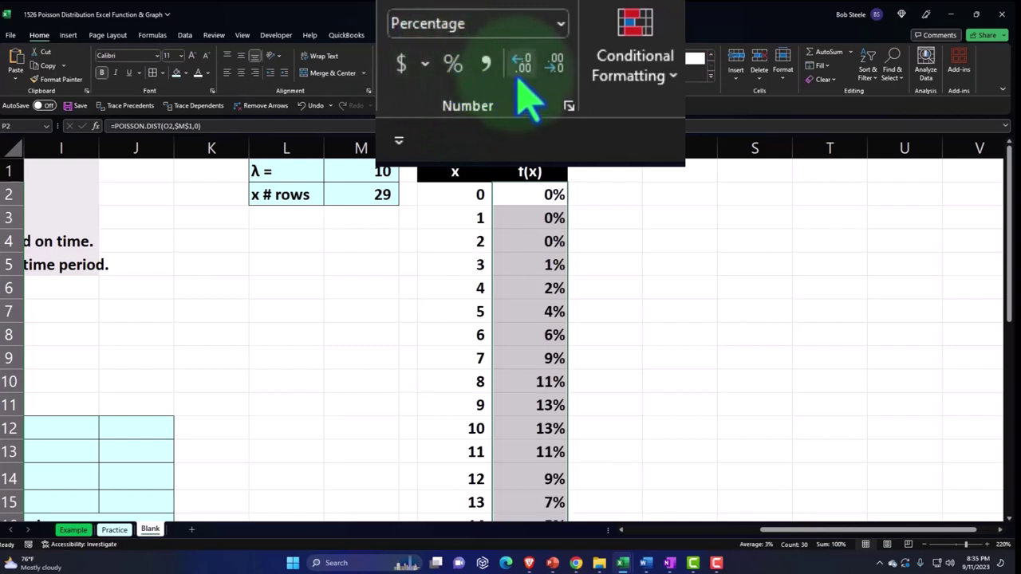
left_click(435, 74)
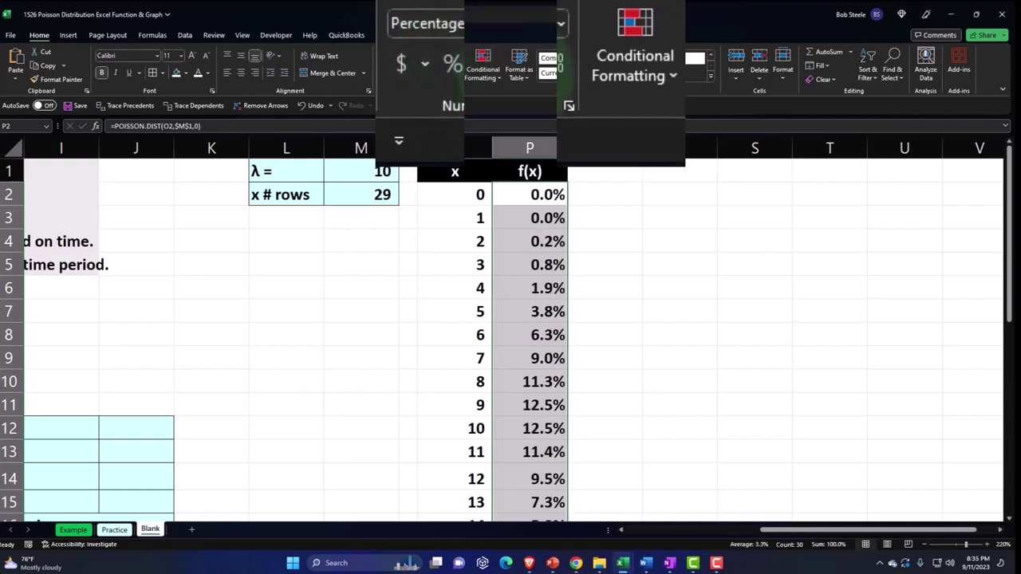
left_click(434, 74)
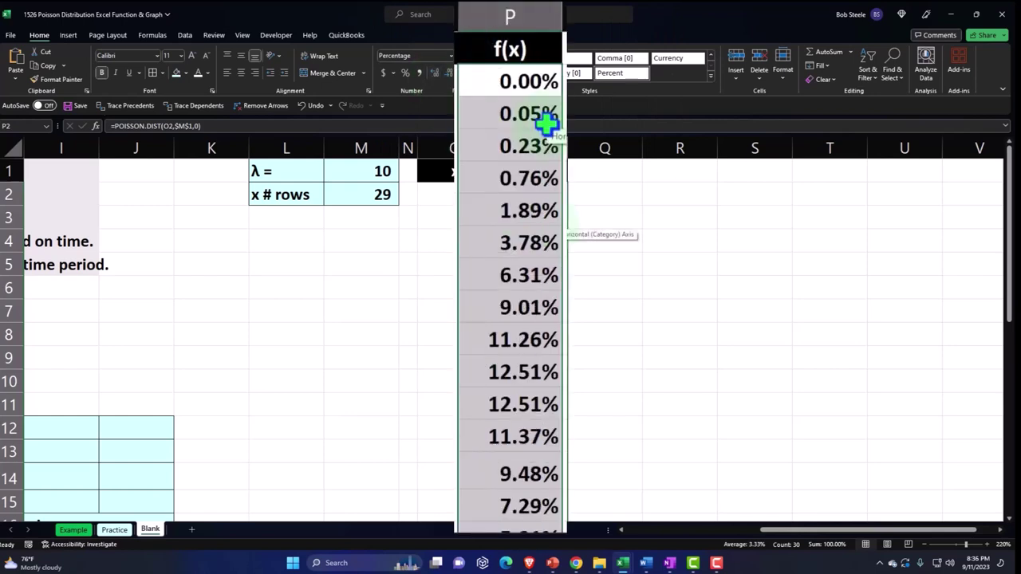
scroll(547, 127, "down", 1)
scroll(546, 124, "down", 1)
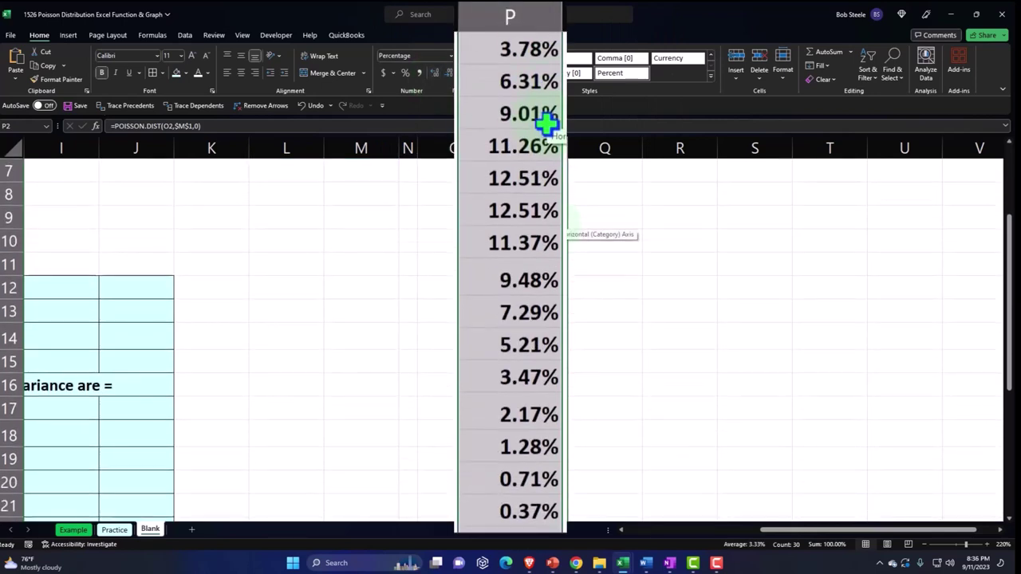
scroll(546, 123, "up", 2)
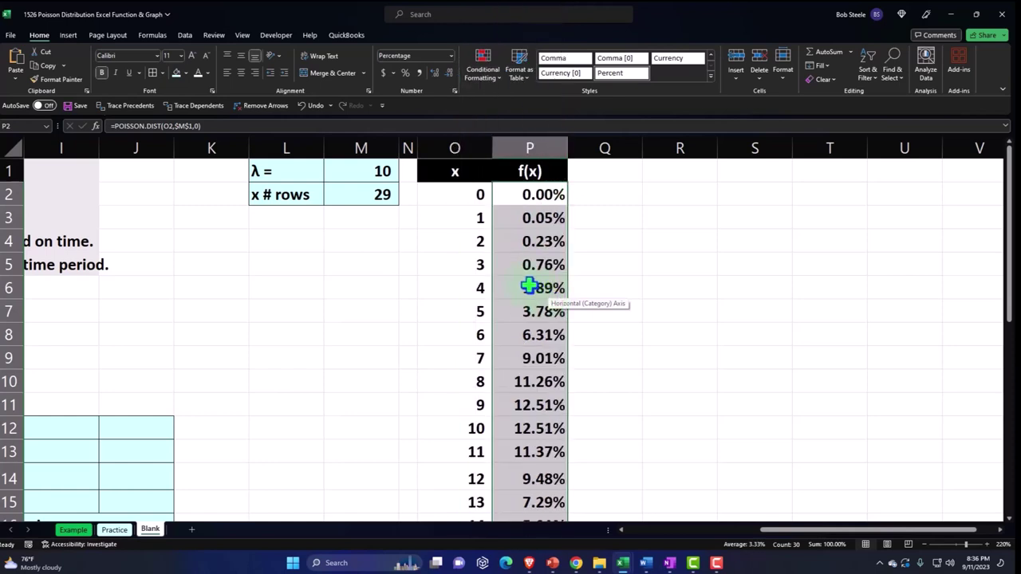
- Examine the f(x) formula for x = 2 and highlight the probabilities in P2:P6
left_click(463, 160)
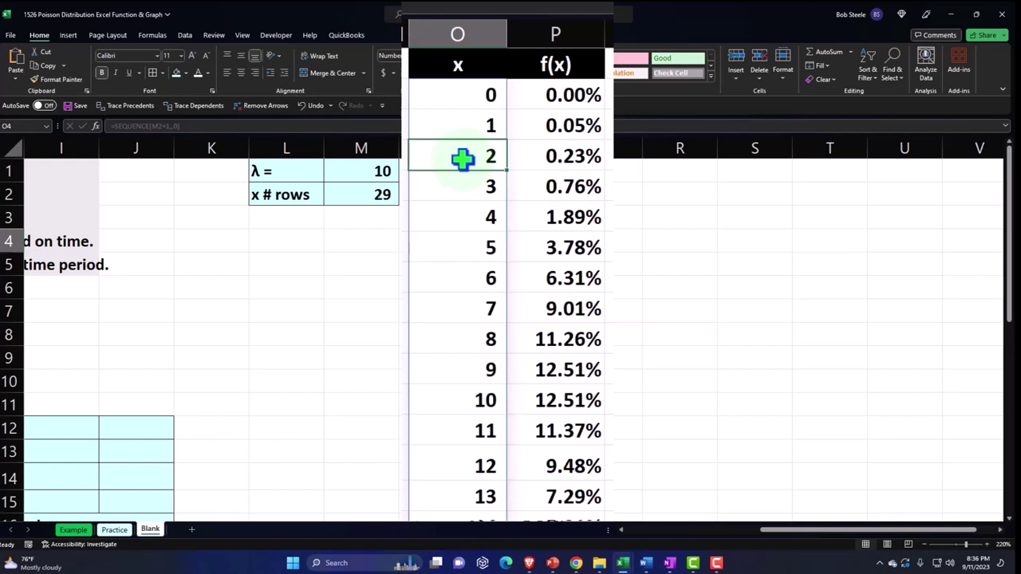
key("Right")
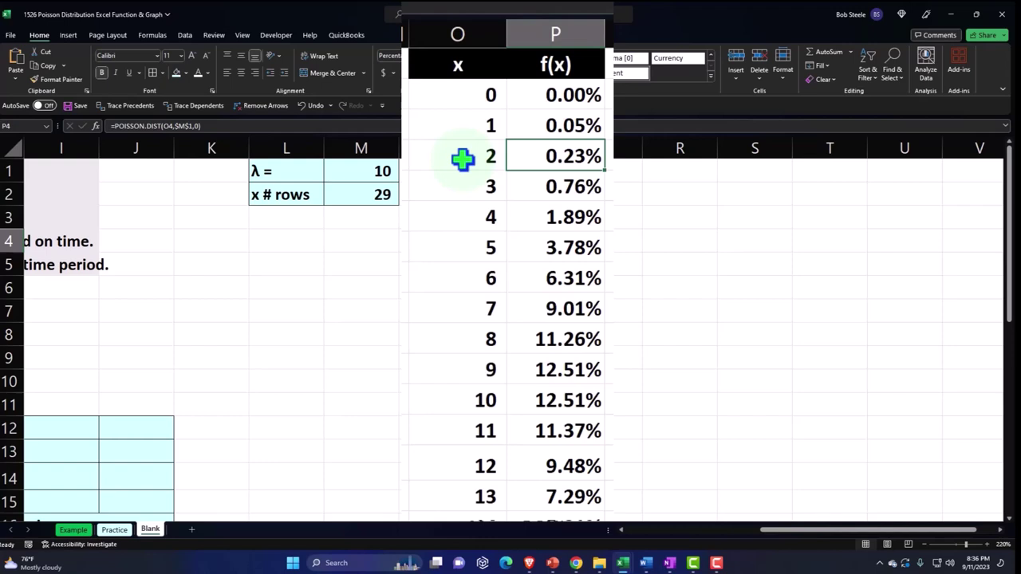
left_click_drag(540, 95, 554, 208)
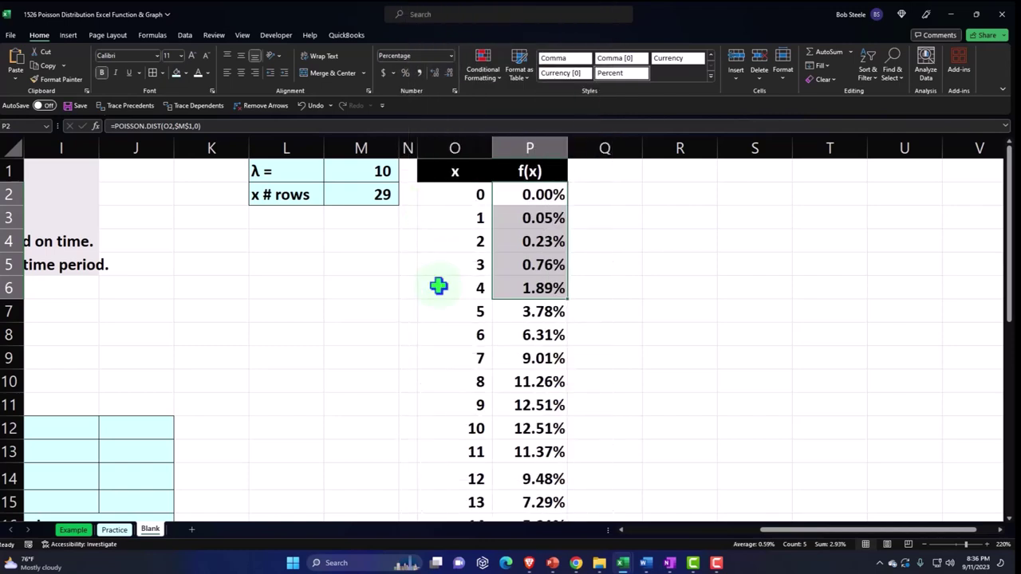
left_click(358, 272)
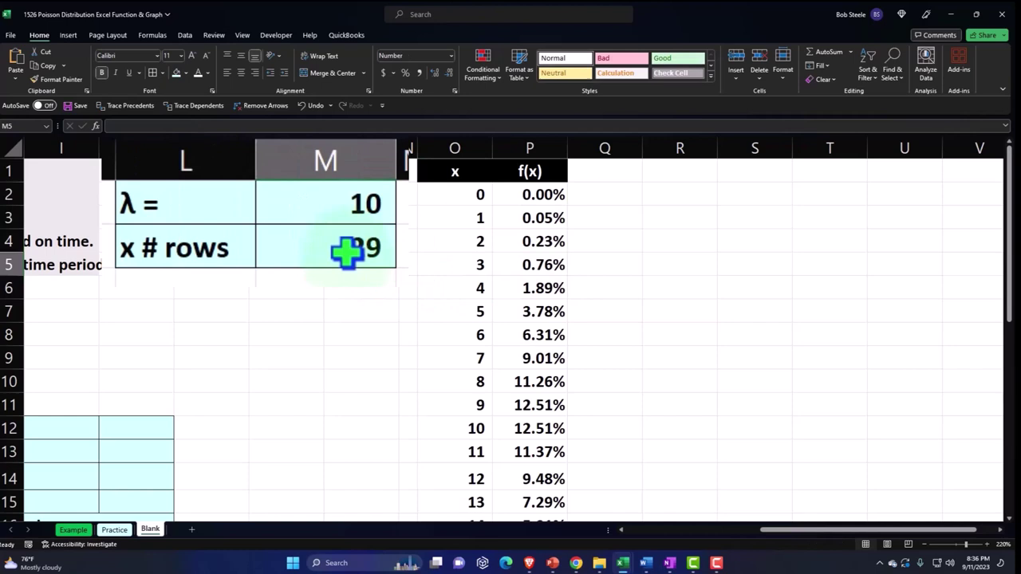
- Try 5 as the x # rows value in M2 and check how the f(x) column responds down to its end
left_click(381, 196)
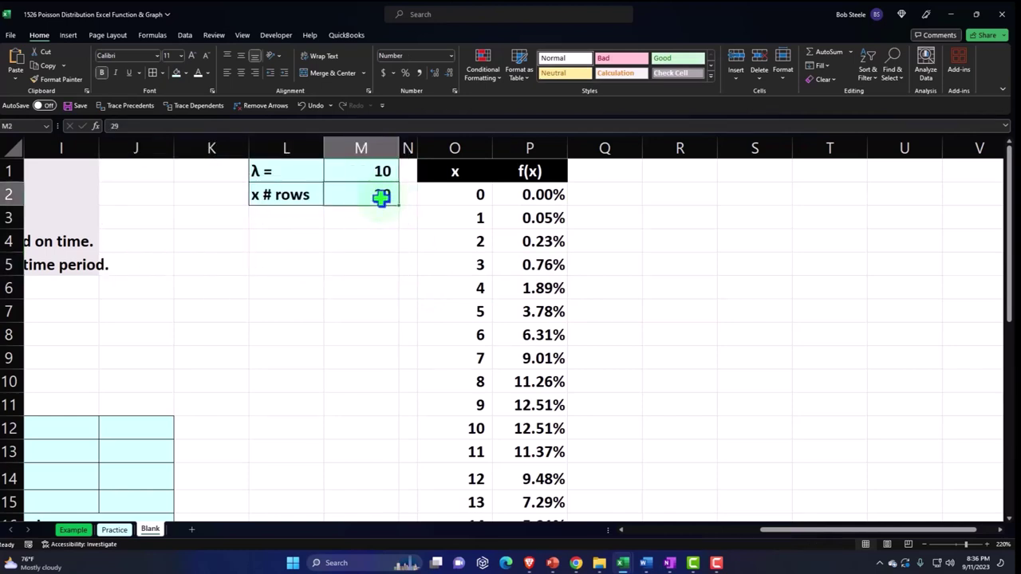
scroll(408, 289, "down", 6)
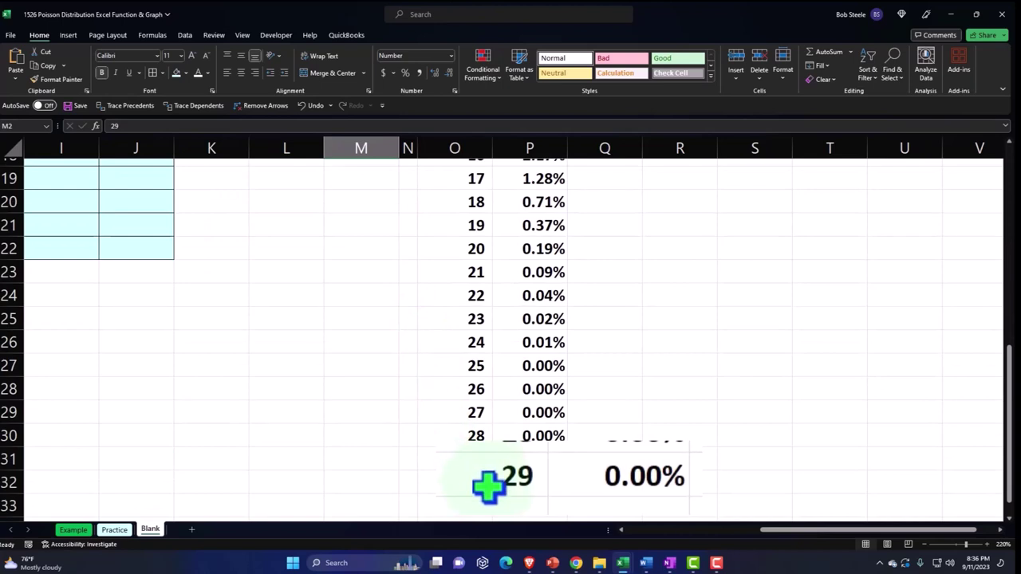
scroll(459, 450, "up", 6)
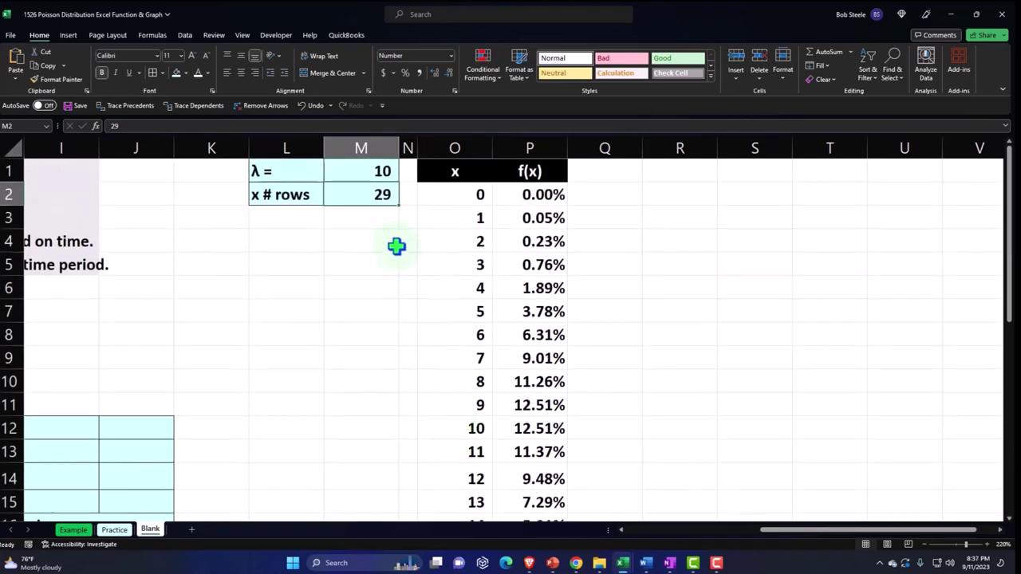
type("5")
key("Return")
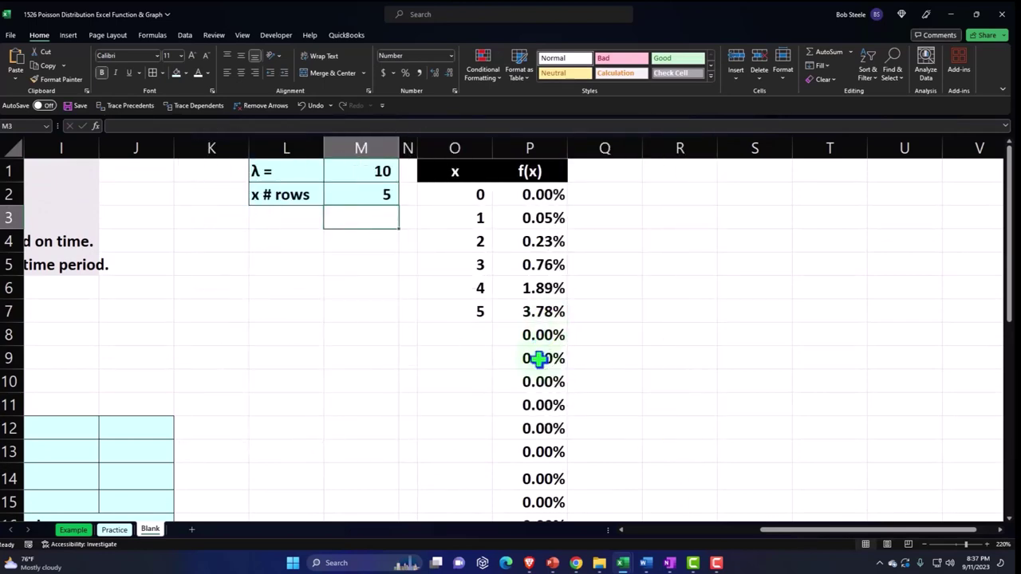
scroll(550, 311, "down", 4)
scroll(550, 311, "down", 3)
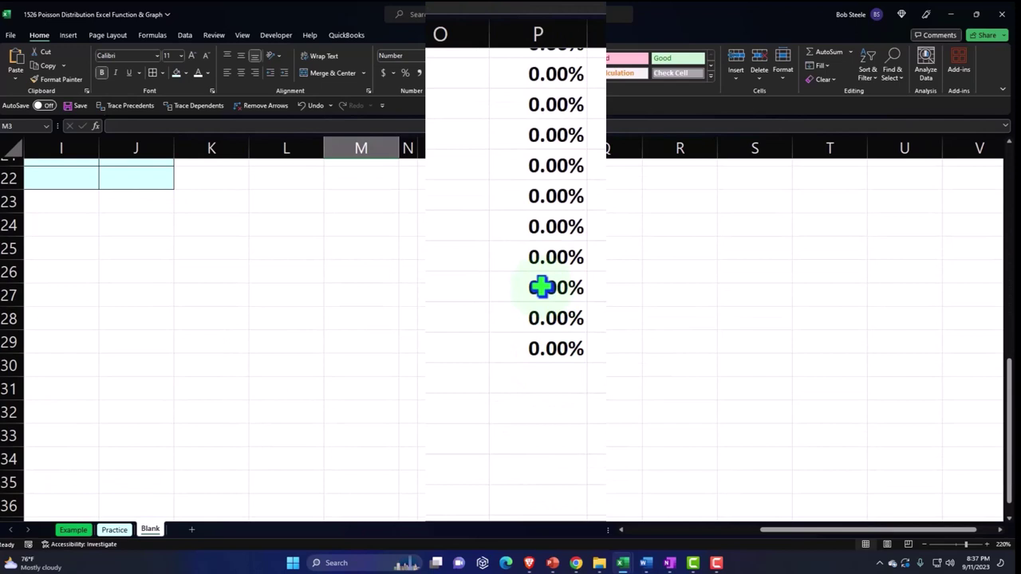
scroll(540, 287, "up", 7)
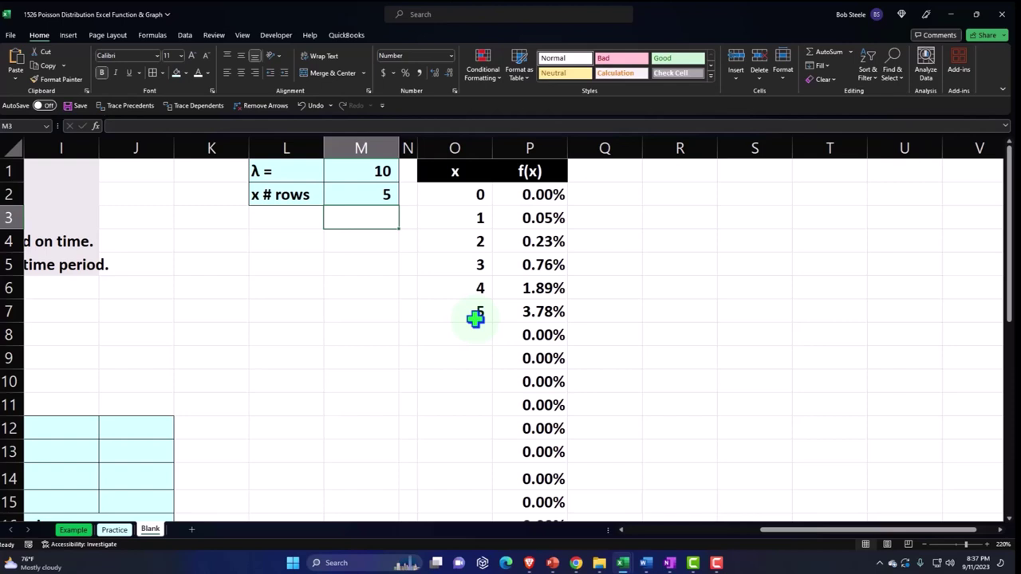
- Restore the x # rows value in cell M2 to 29
key("Up")
type("29")
key("Return")
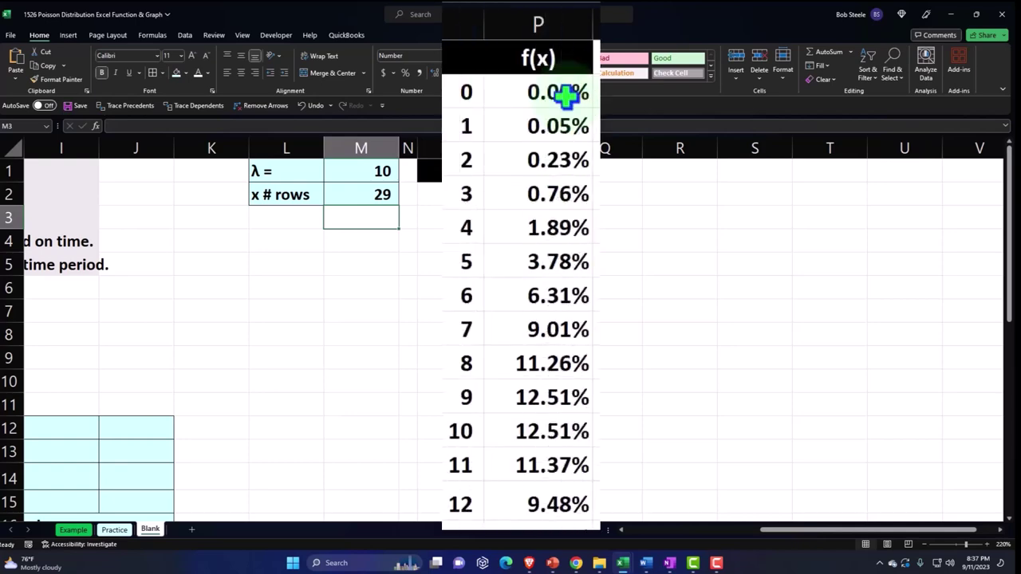
- Clear all the copied-down formulas from the f(x) column, starting at P2
left_click_drag(565, 96, 564, 502)
key("Delete")
scroll(565, 502, "up", 6)
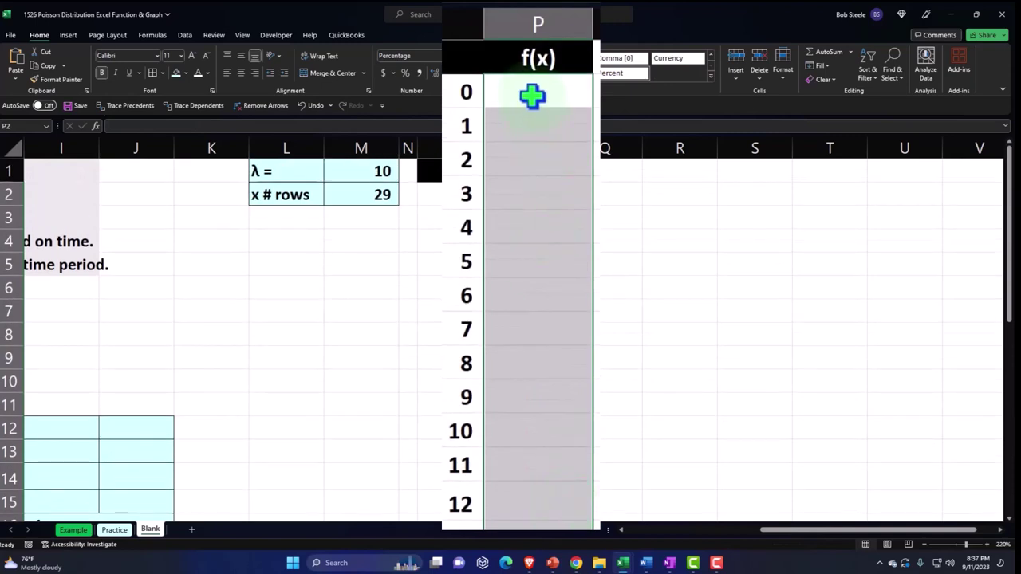
- Enter =POISSON.DIST(O2#,$M$1,0) in P2, using the whole spilled x range and lambda as the mean
left_click(531, 93)
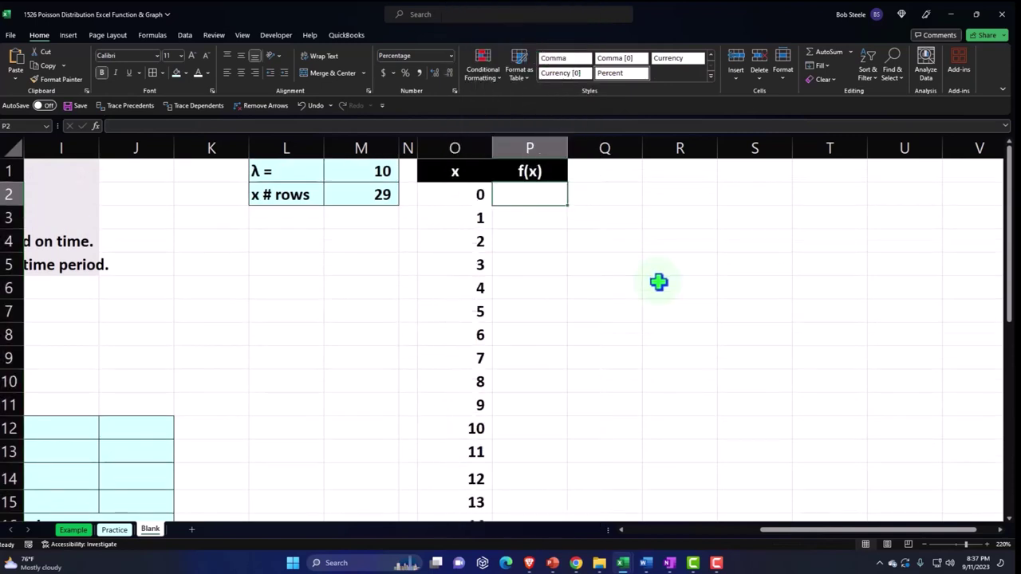
type("=poi")
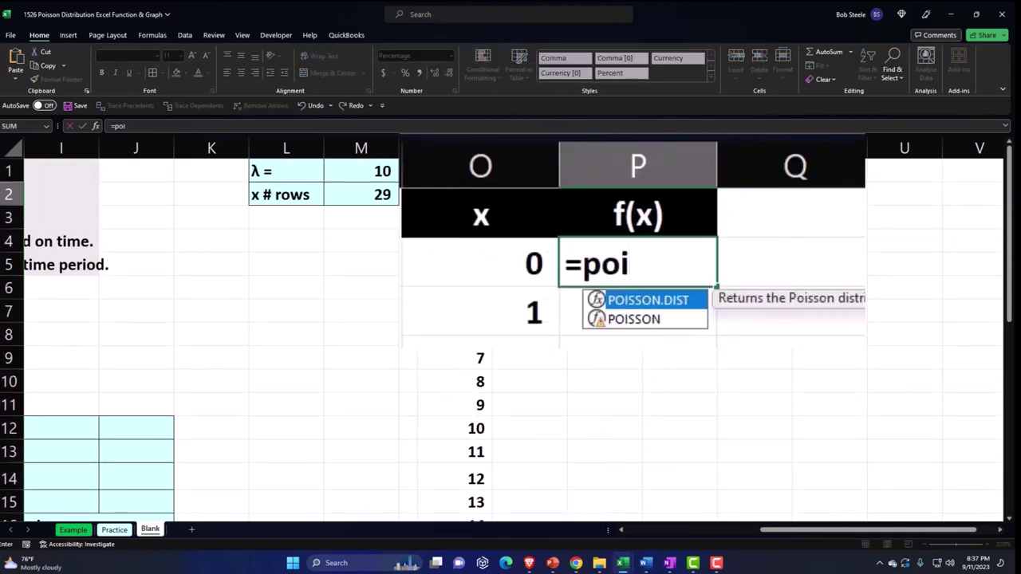
key("Tab")
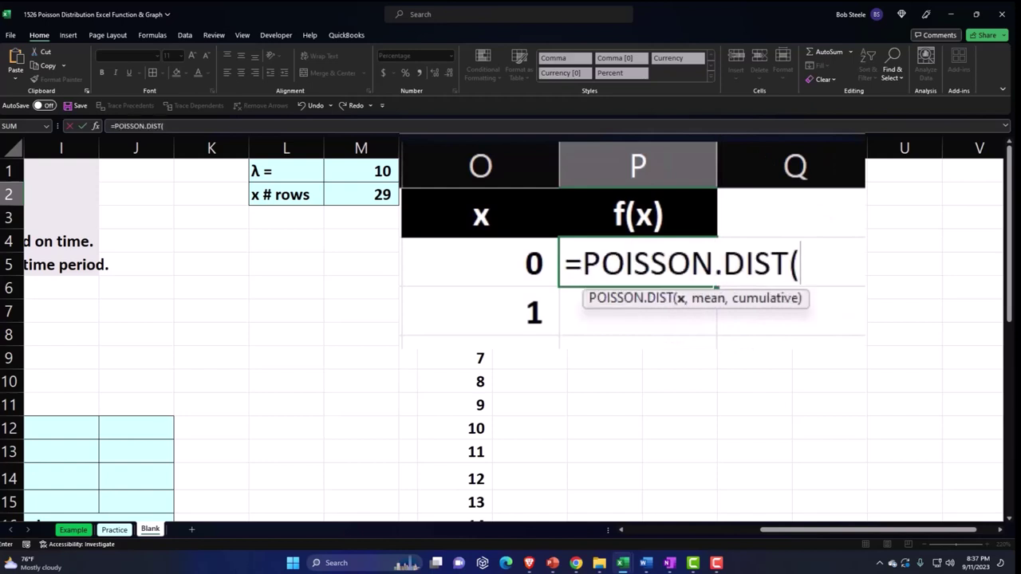
left_click(504, 263)
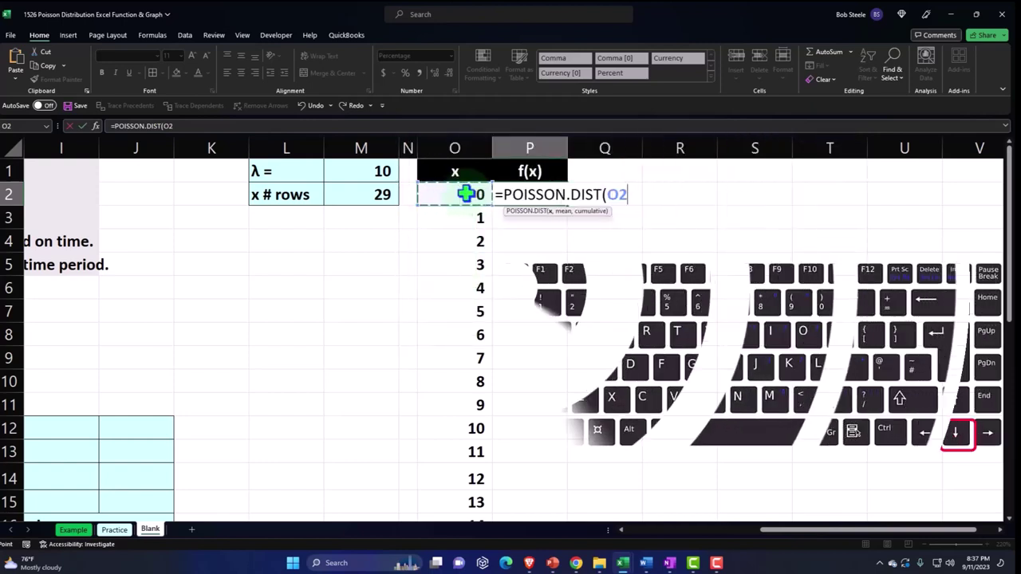
key("ctrl+shift+Down")
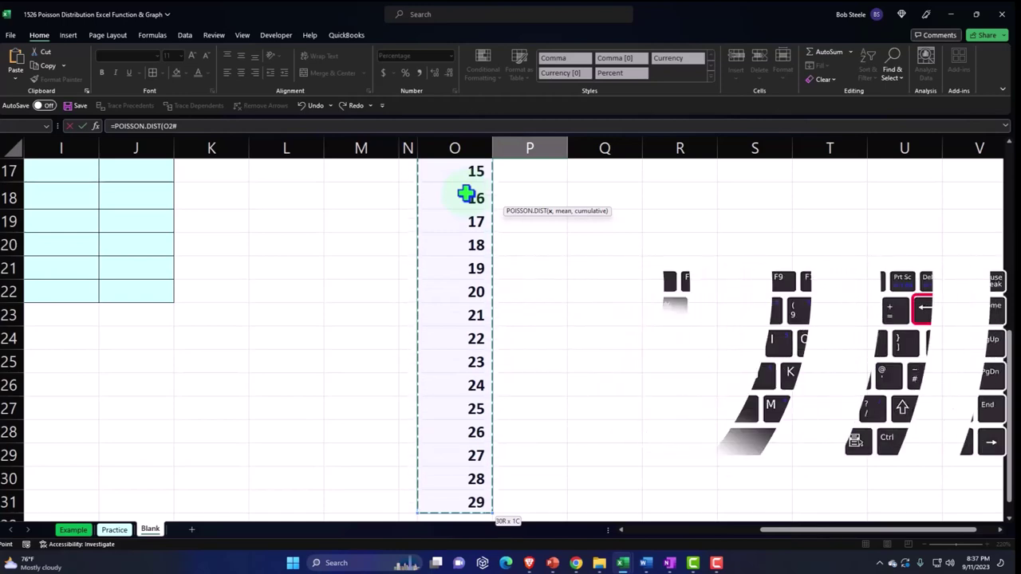
key("ctrl+BackSpace")
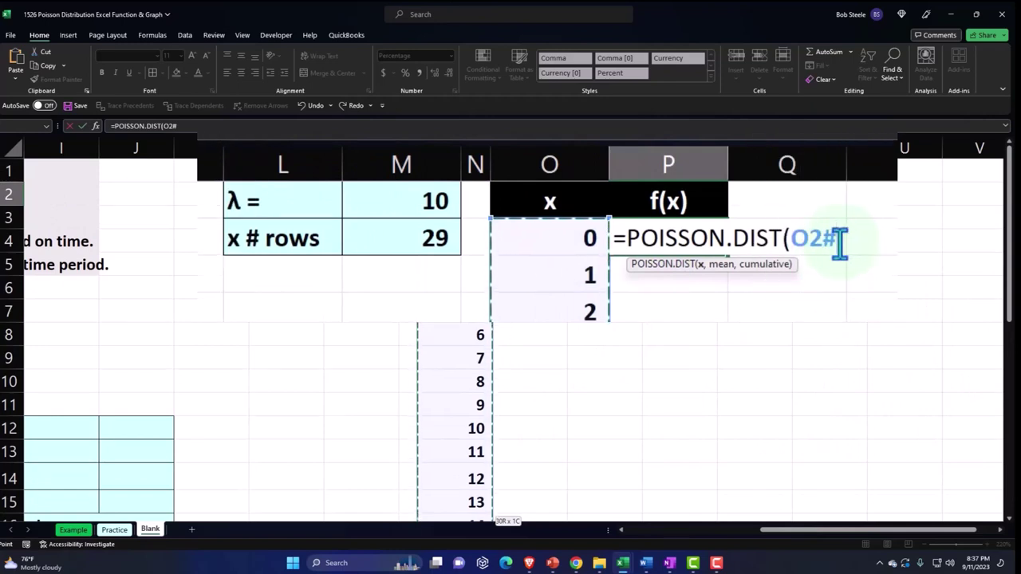
type(",")
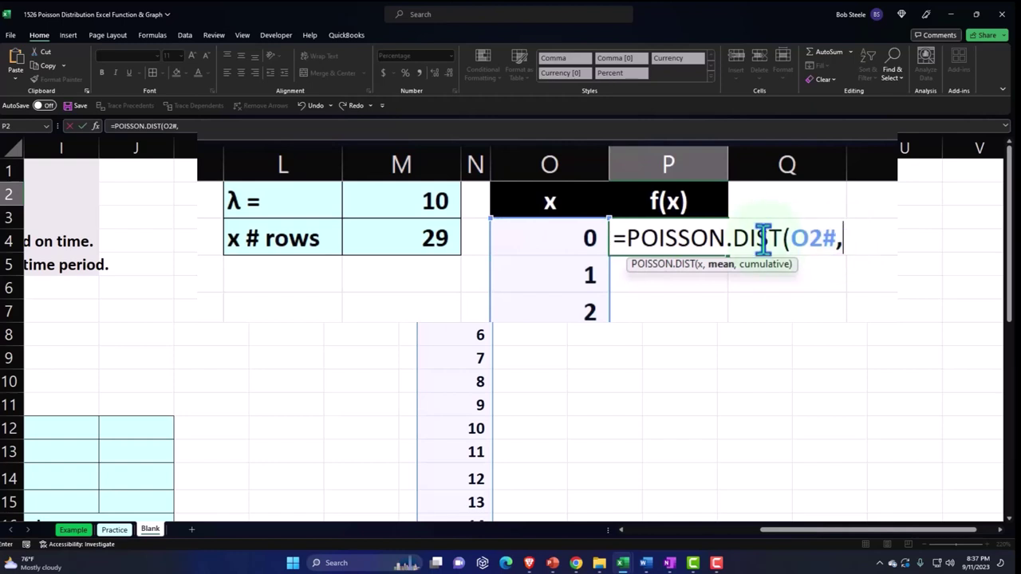
left_click(432, 195)
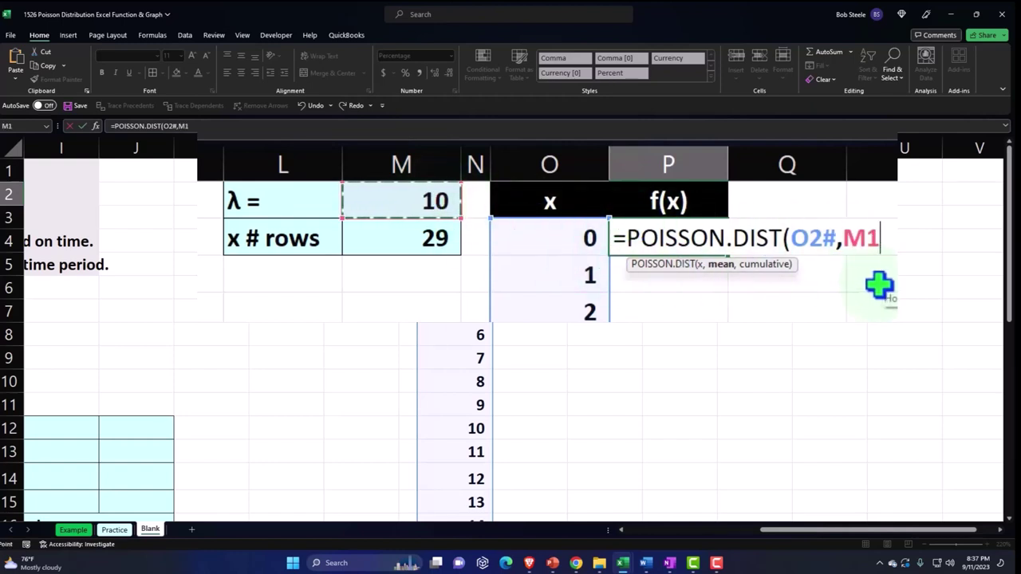
key("F4")
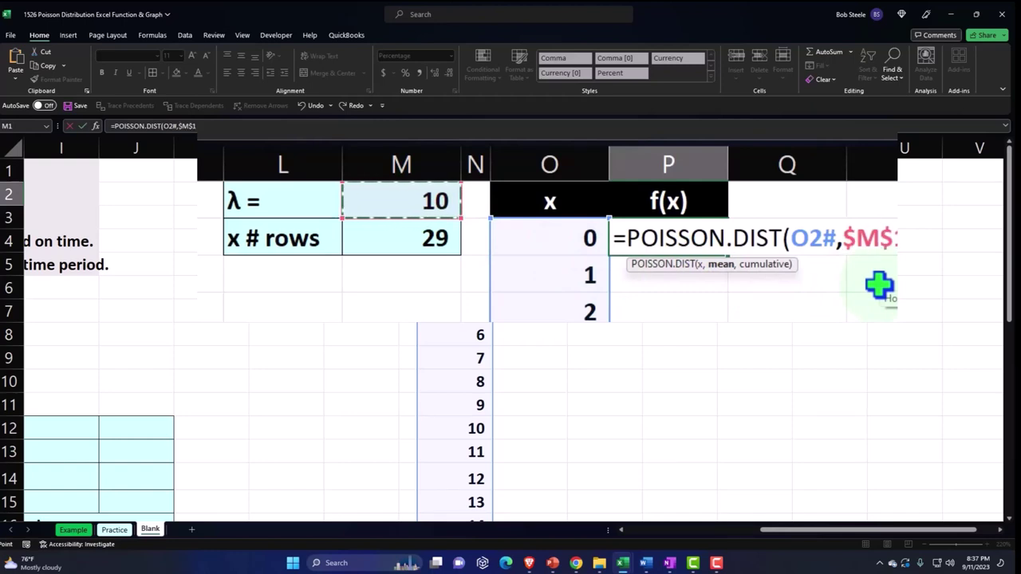
type(",")
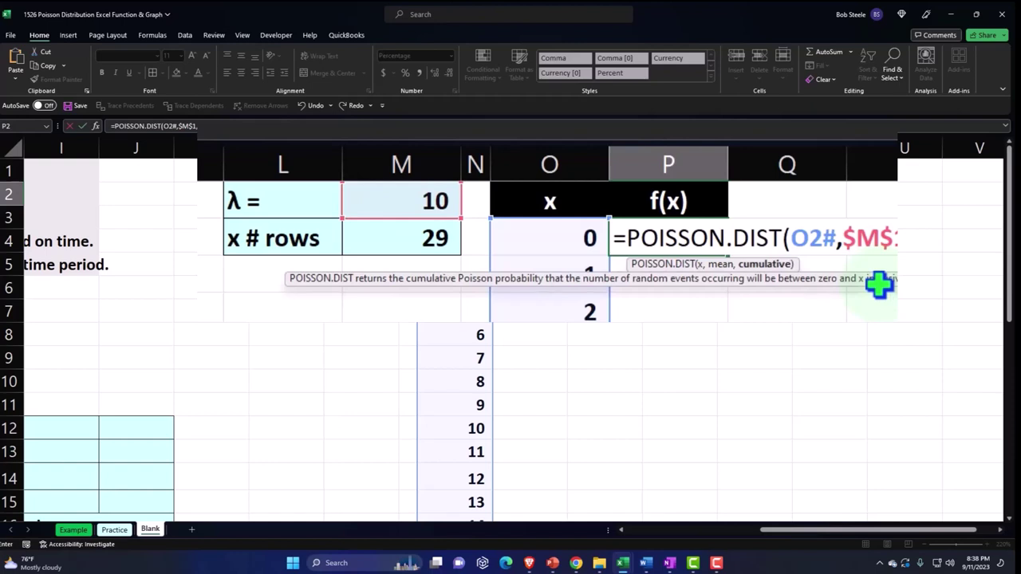
type("0)")
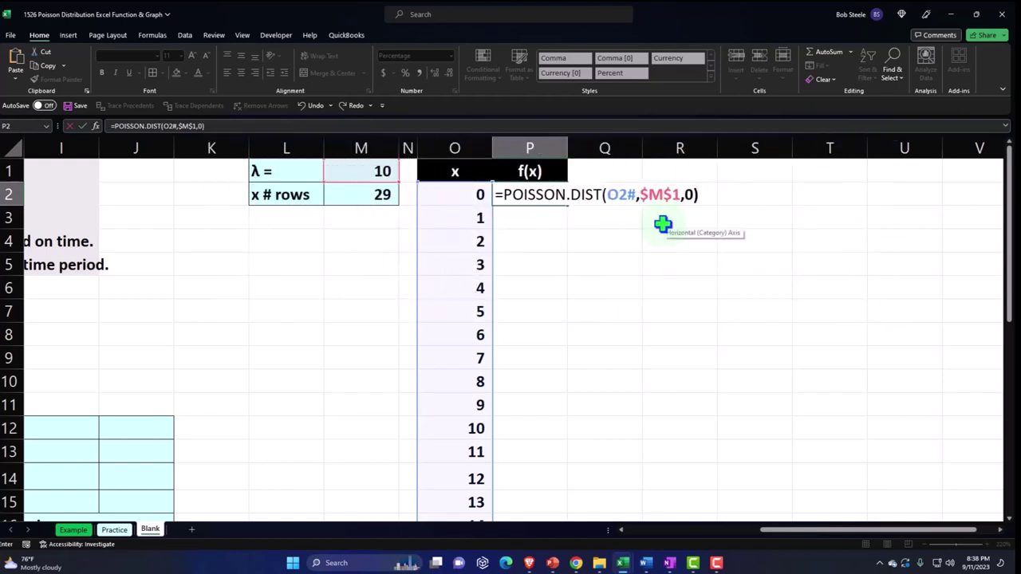
key("Return")
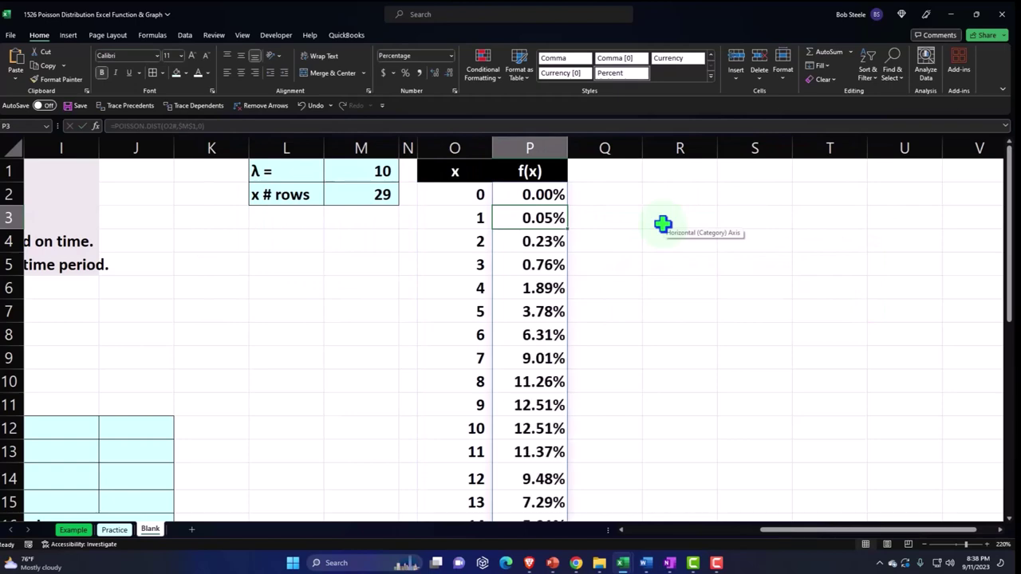
- Examine the spilled f(x) probabilities down to the last x row and the formula behind them
left_click(526, 237)
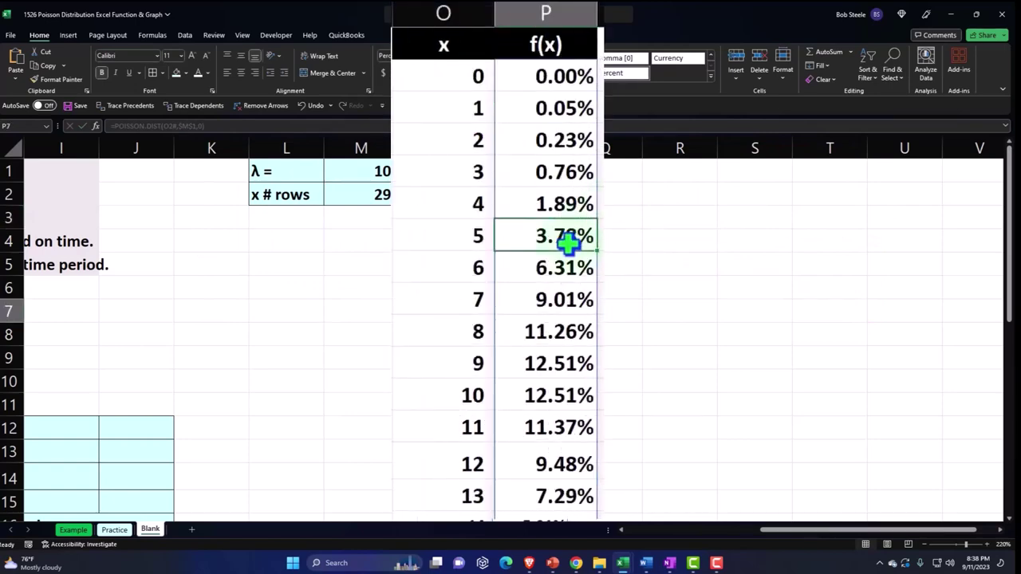
scroll(542, 247, "down", 4)
scroll(568, 245, "down", 2)
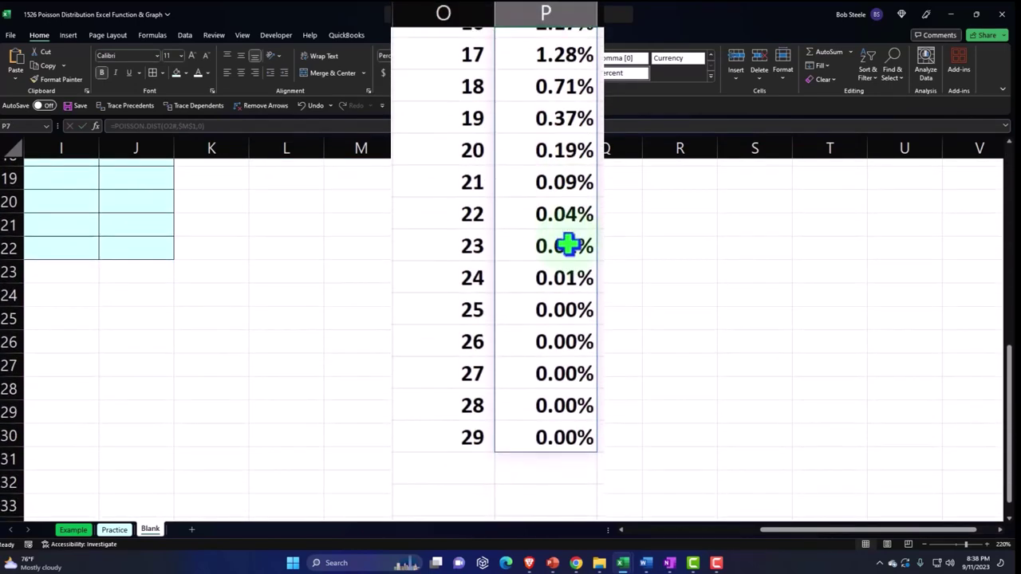
scroll(567, 243, "up", 6)
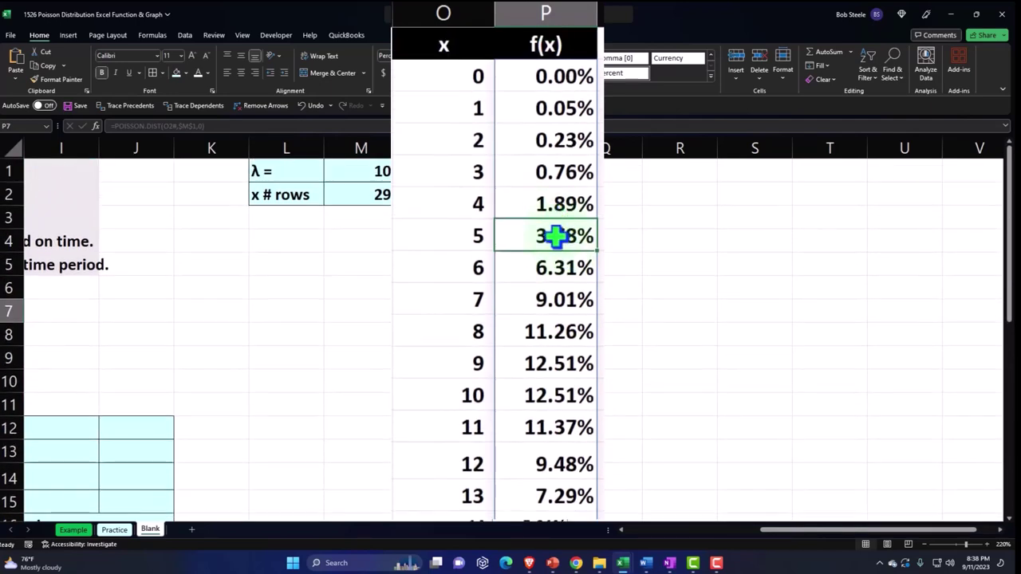
left_click(566, 172)
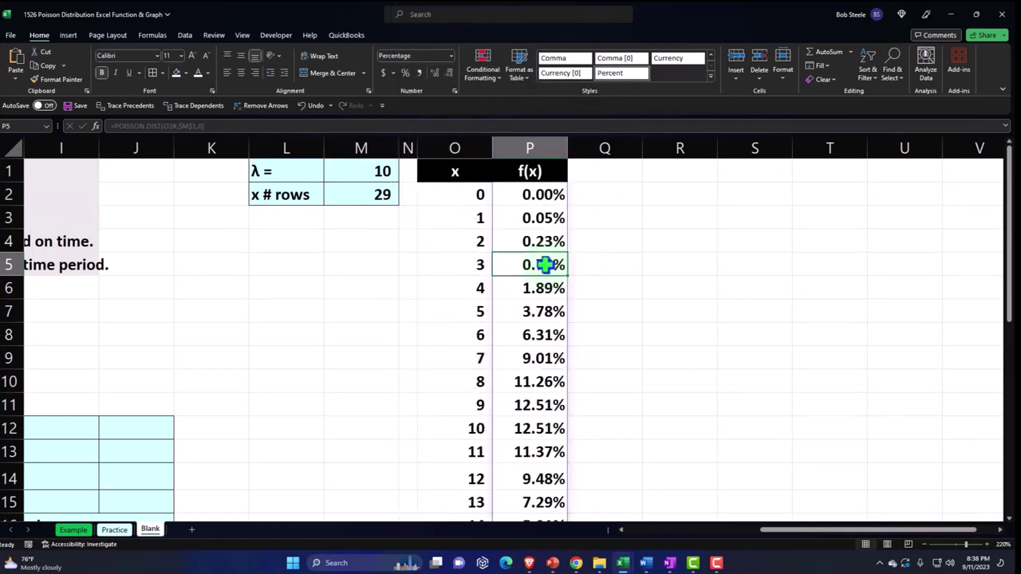
- Test the spilling x and f(x) columns with 5 as the x # rows value in M2, and restore it to 29
left_click(385, 195)
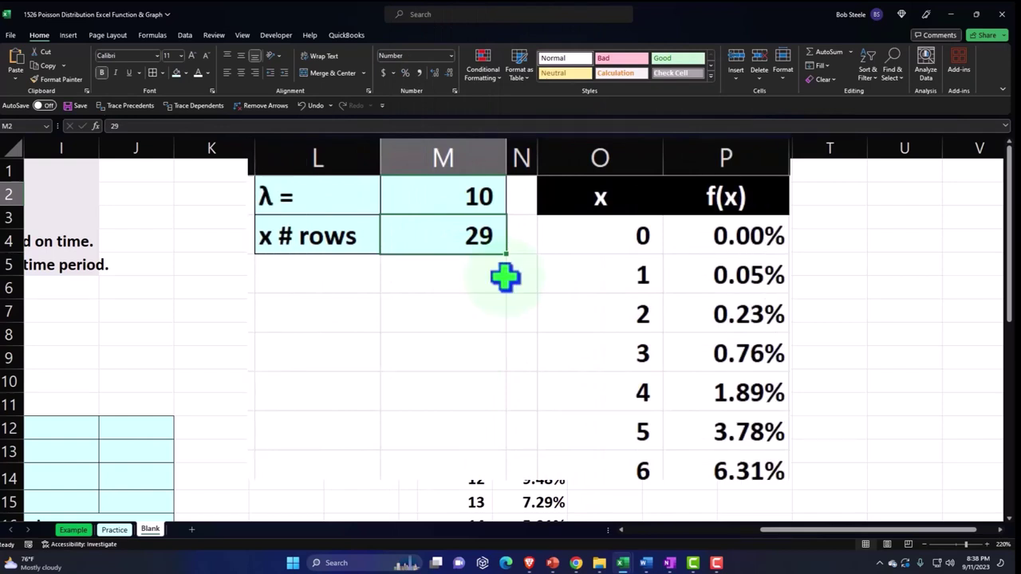
type("5")
key("Return")
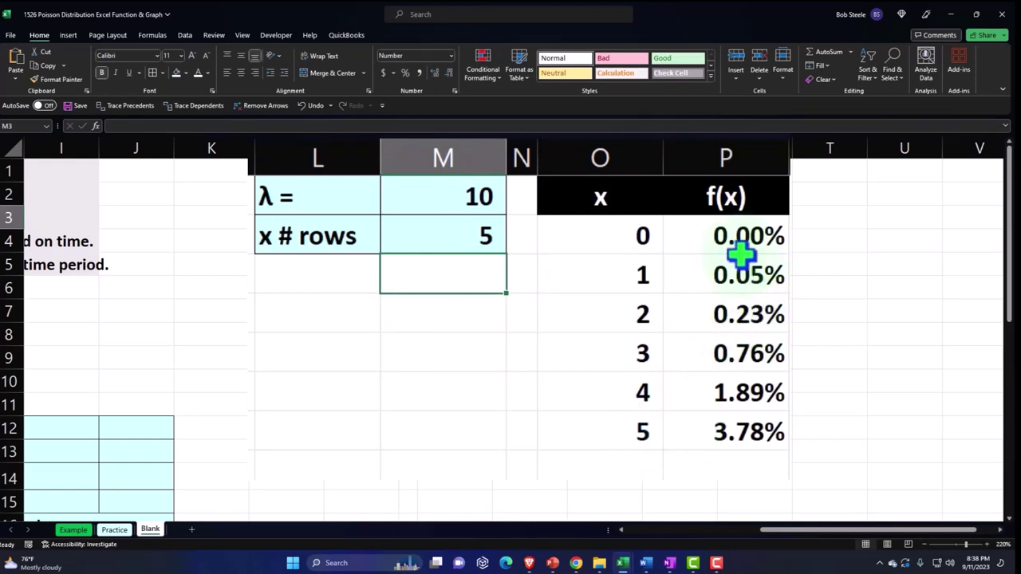
left_click(467, 235)
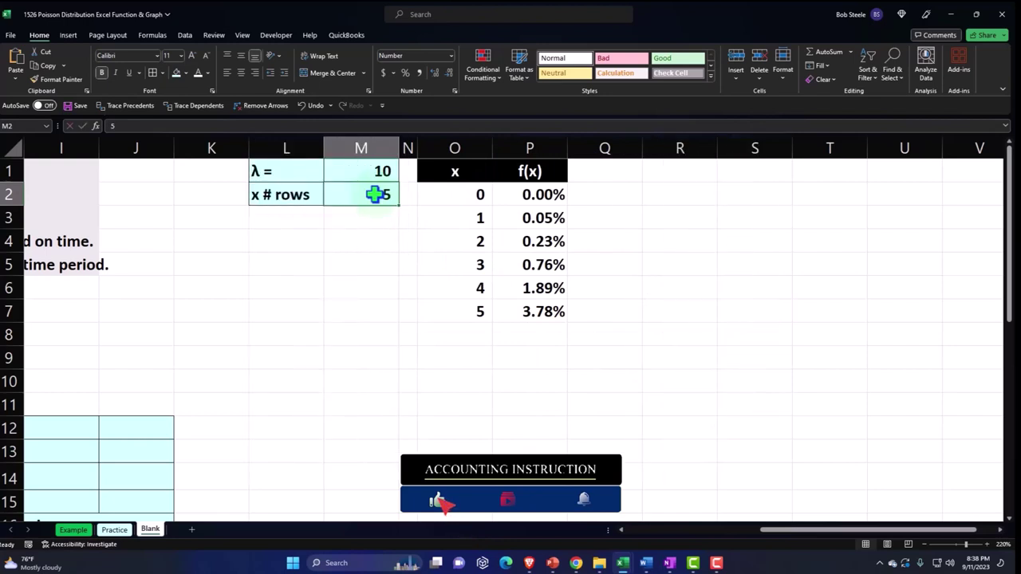
type("9")
key("Return")
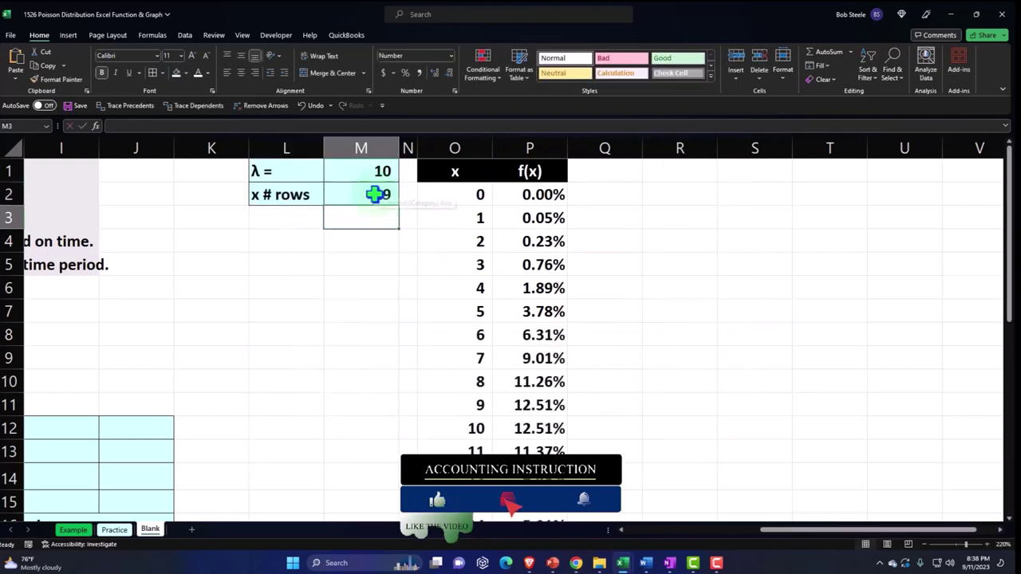
scroll(517, 211, "down", 1)
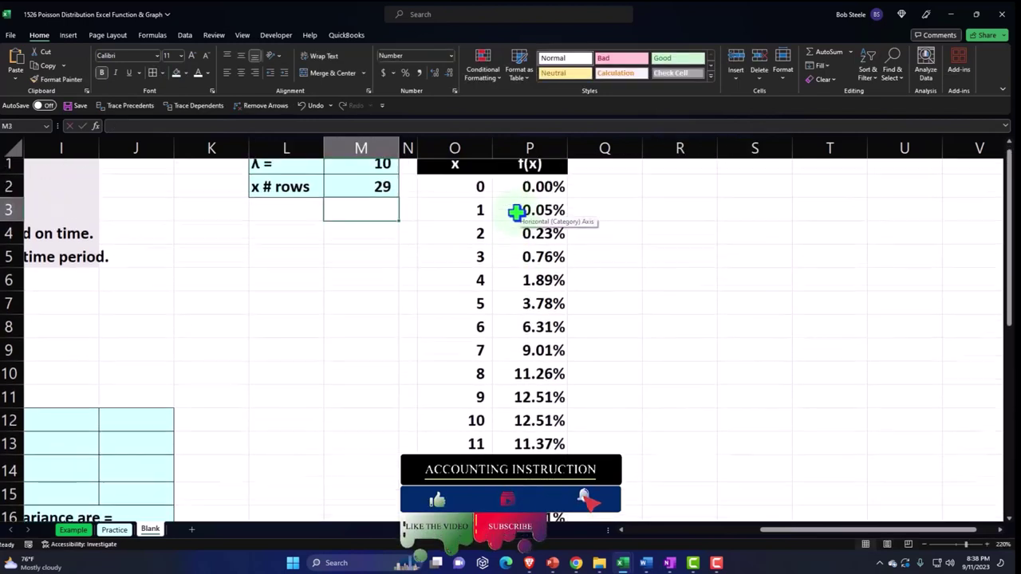
scroll(517, 211, "up", 1)
- Narrow column O and select the x and f(x) table including its headers, O1:P31
left_click(633, 212)
key("Right")
key("Right")
key("Right")
key("Right")
key("Right")
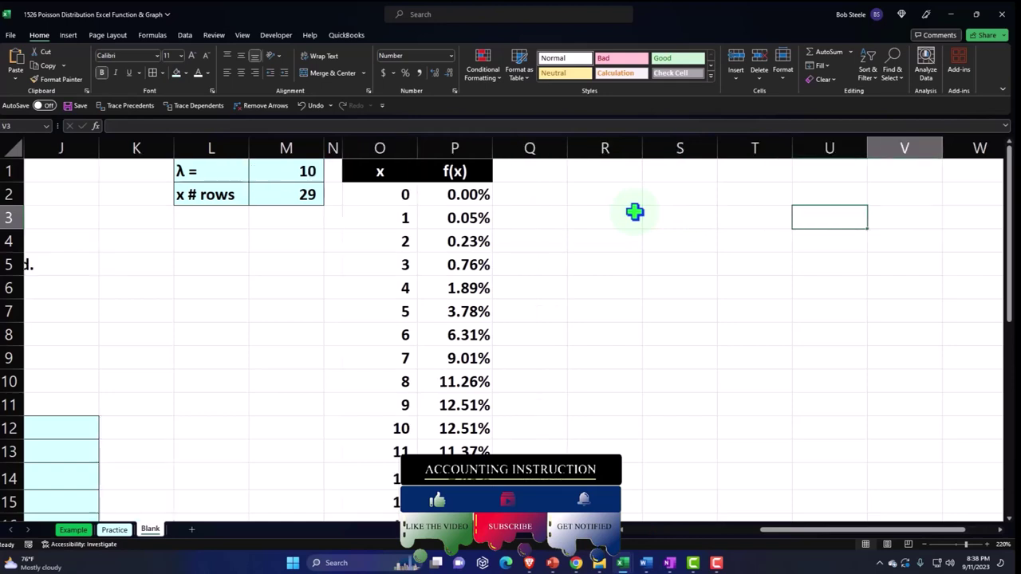
key("Right")
key("Right")
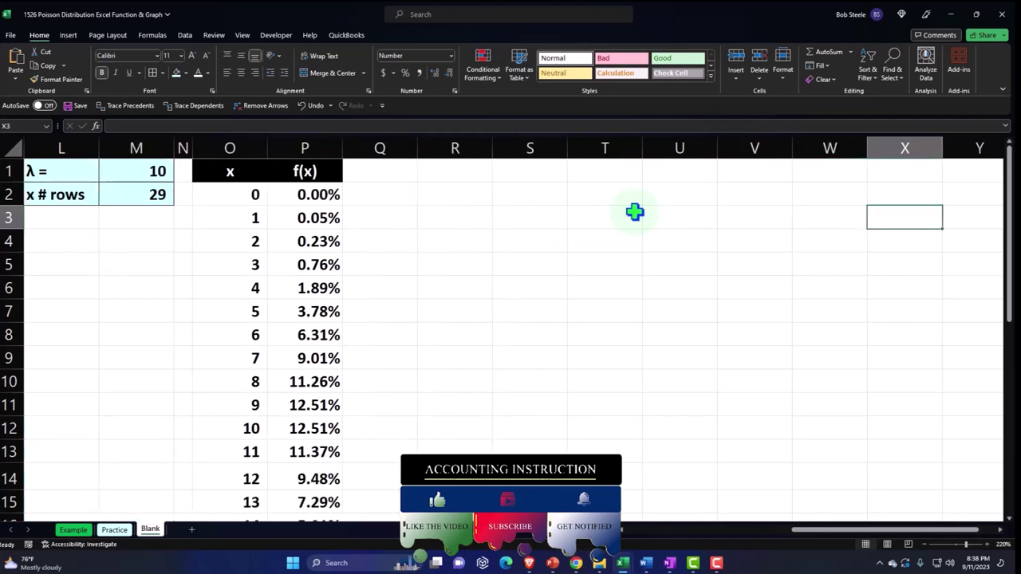
left_click_drag(267, 150, 287, 524)
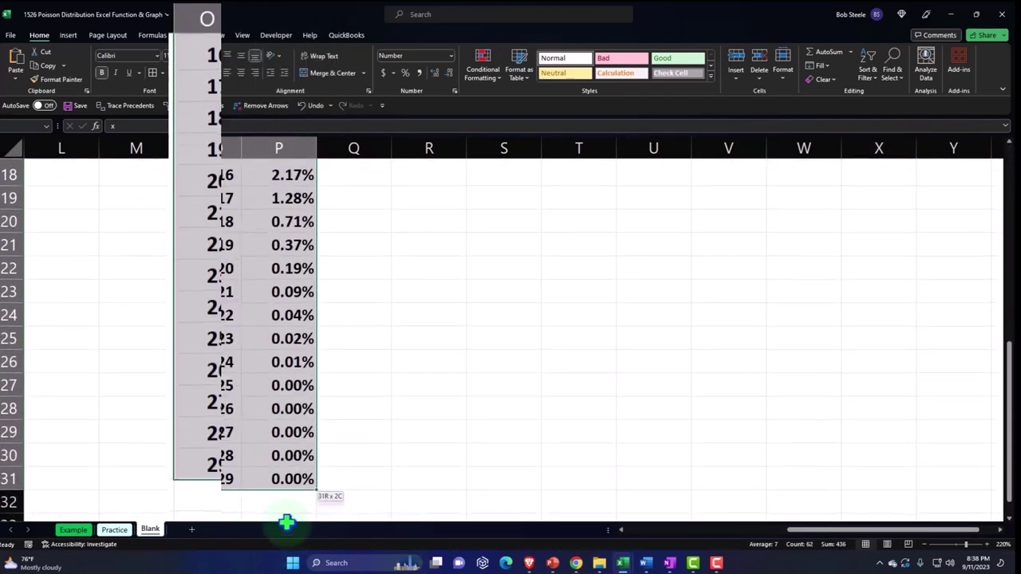
scroll(406, 285, "up", 6)
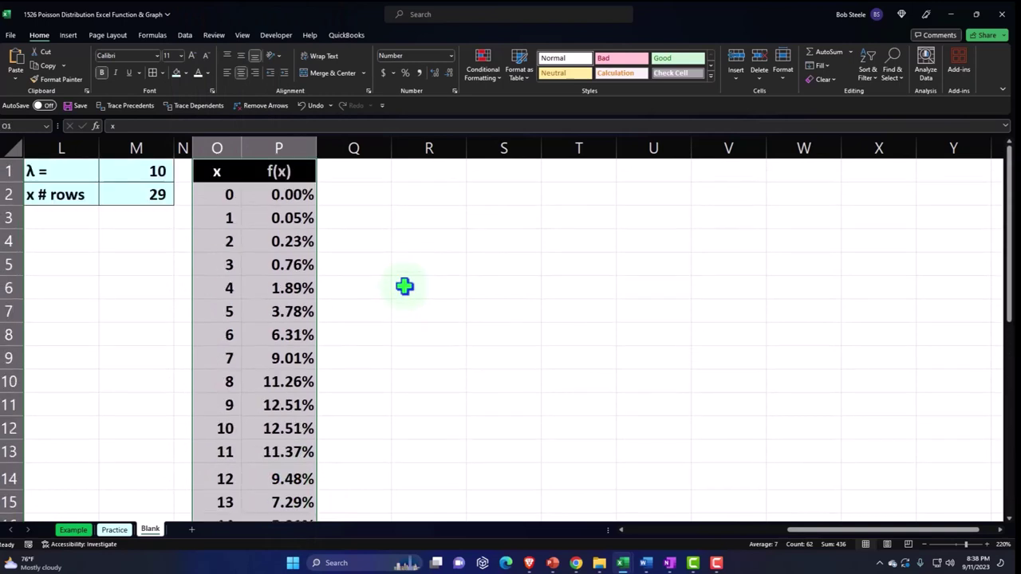
- Insert a 2-D clustered column chart from the selected table and place it beside the f(x) column
left_click(67, 35)
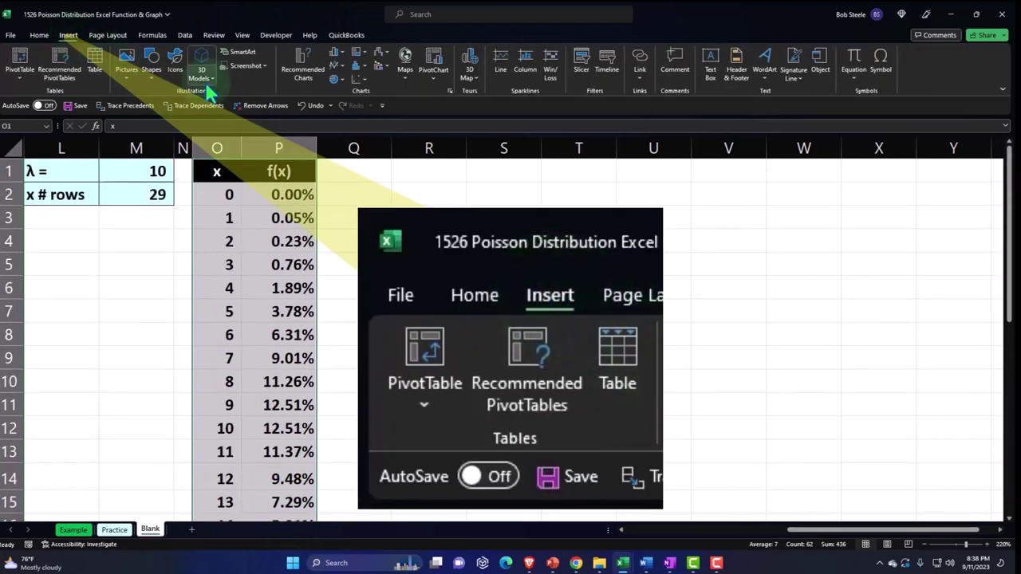
left_click(337, 55)
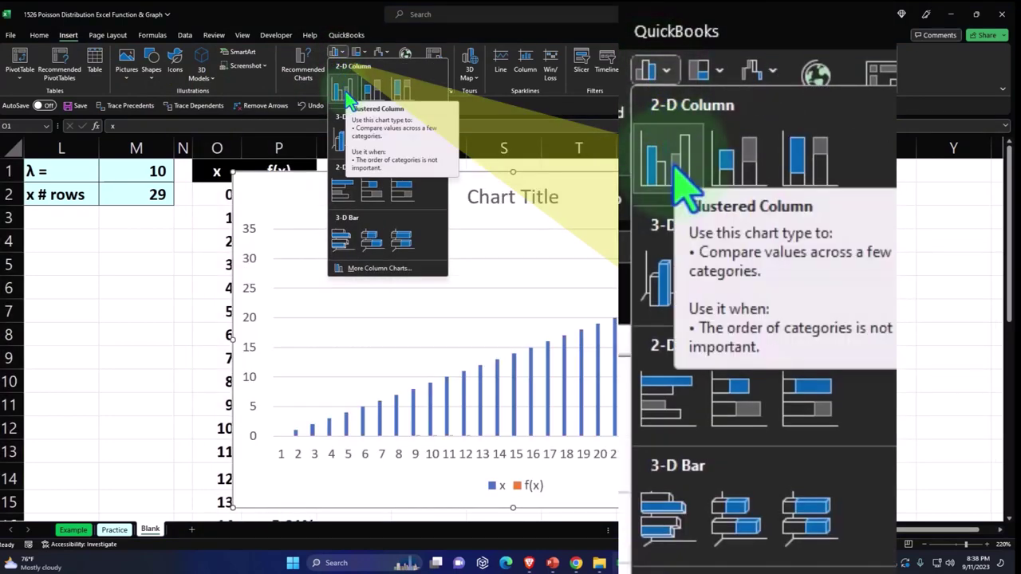
left_click(343, 90)
left_click_drag(291, 194, 390, 183)
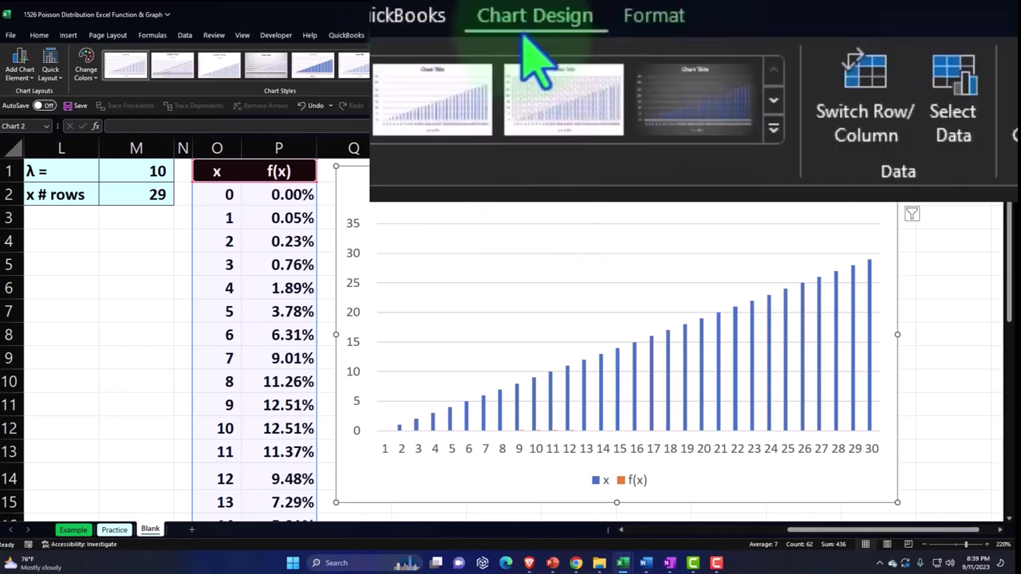
- Remove both the x and f(x) series from the chart's data source
left_click(547, 64)
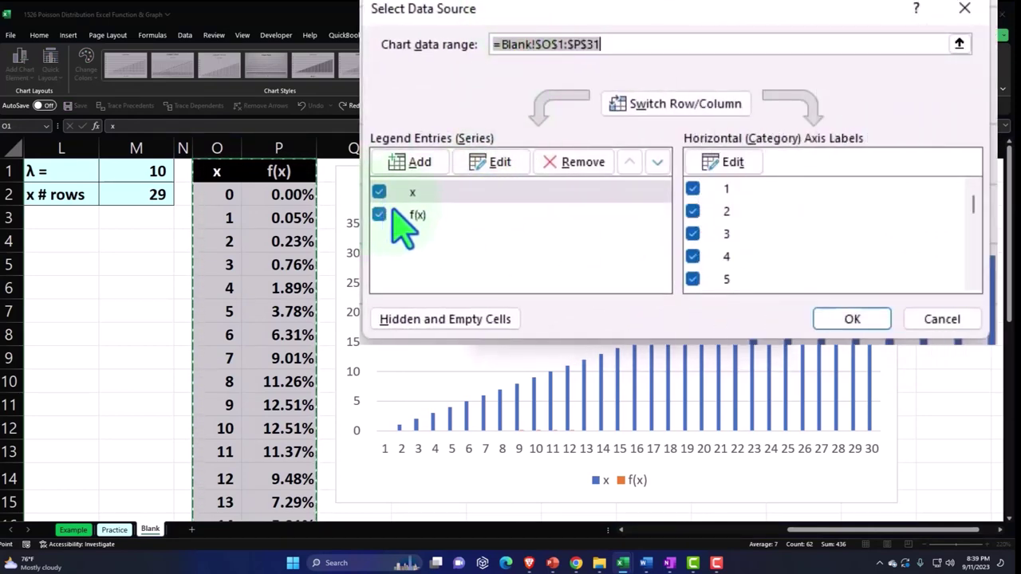
left_click(571, 181)
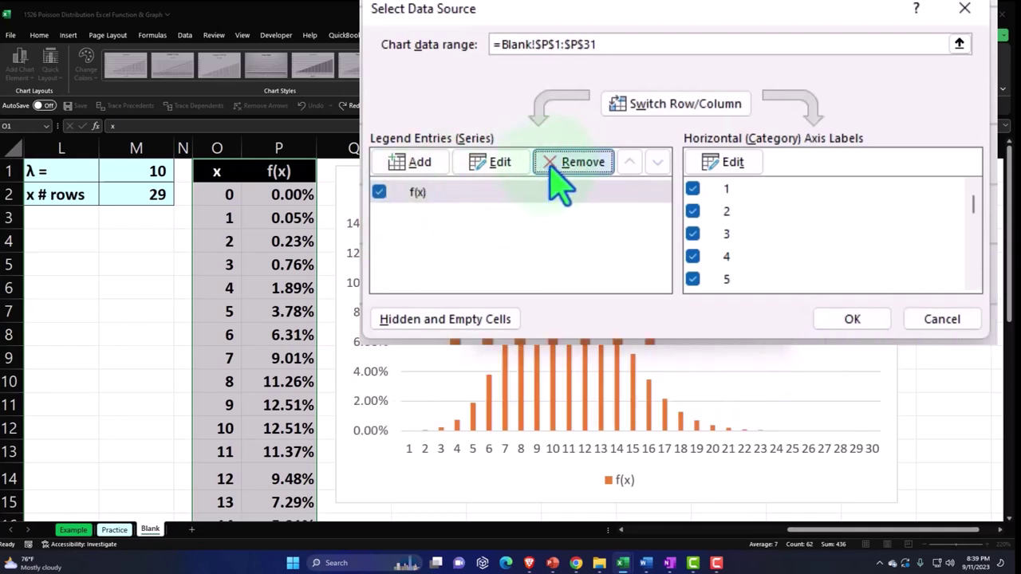
left_click(552, 171)
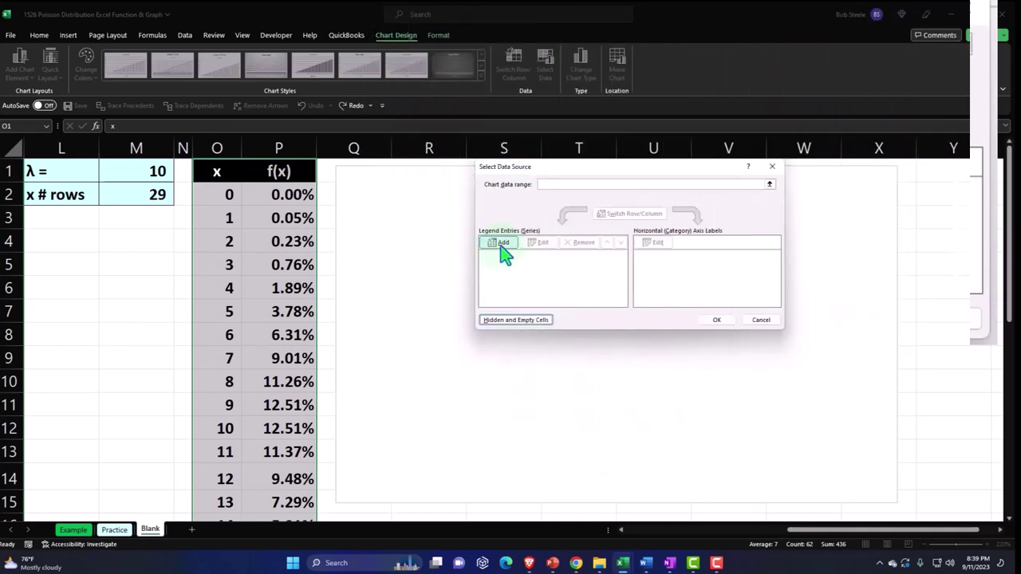
- Add a chart series named from the f(x) header in P1, with P2:P31 as its values
left_click(503, 250)
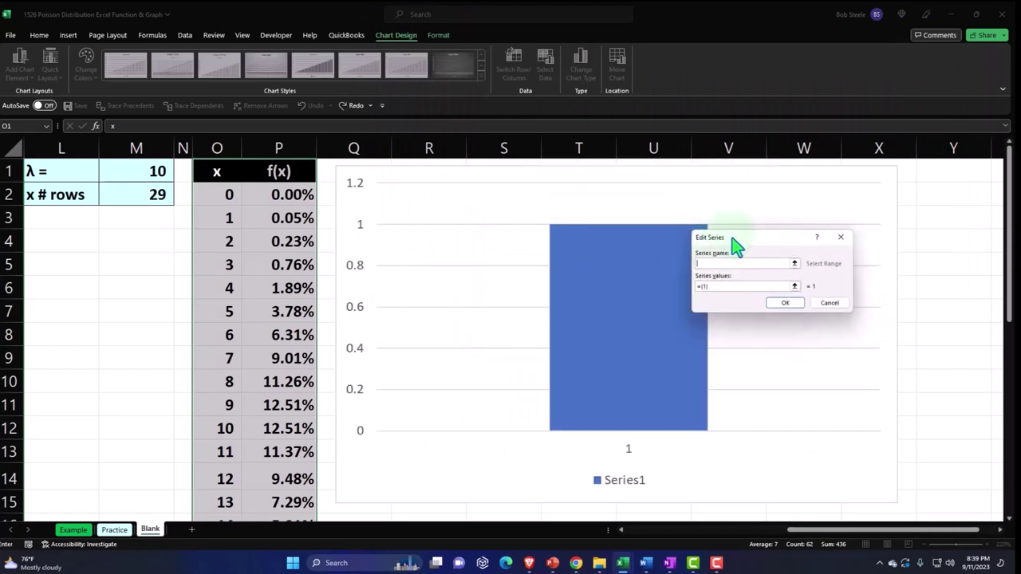
left_click_drag(735, 247, 571, 221)
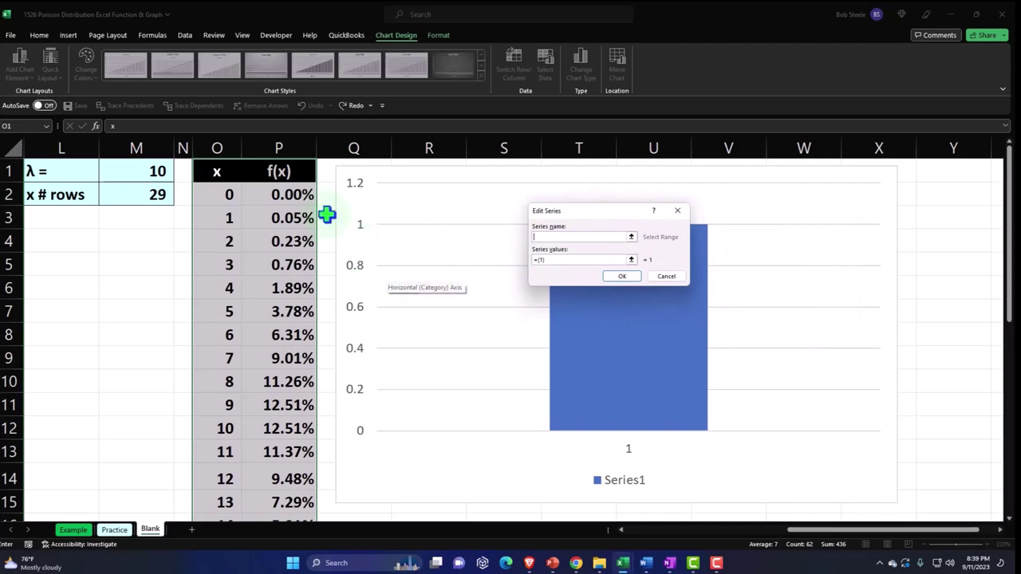
left_click(285, 170)
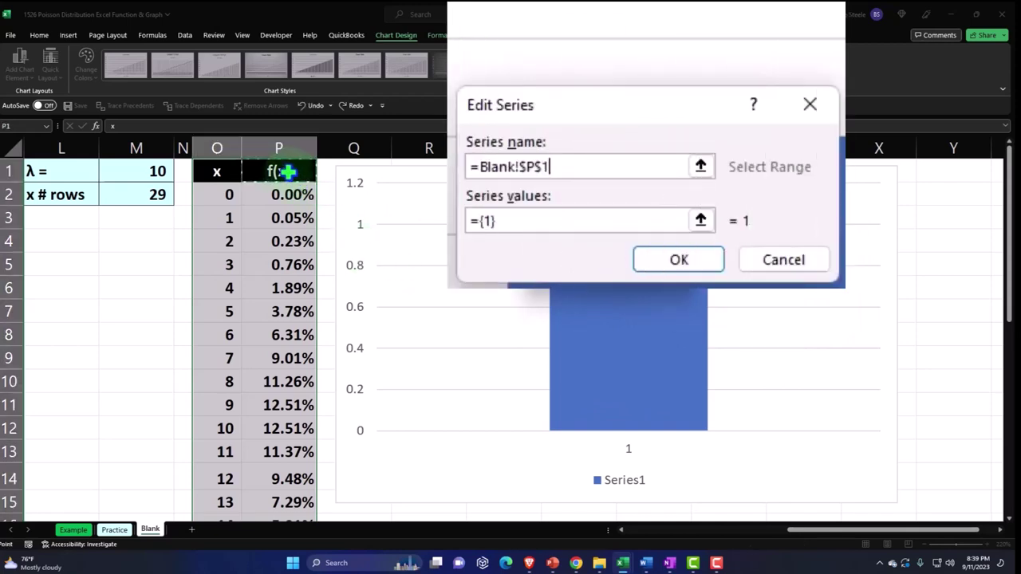
left_click(546, 223)
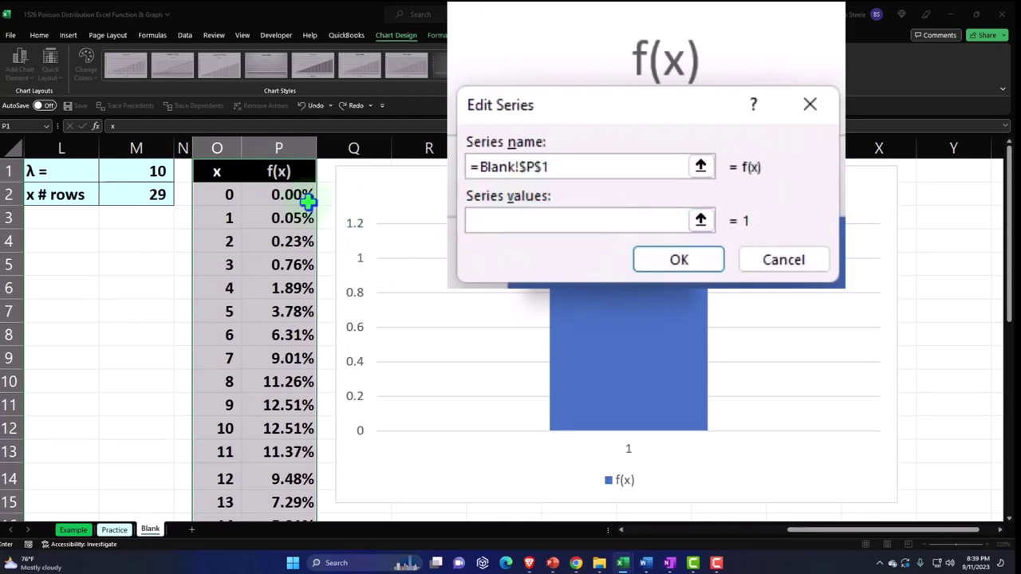
left_click(283, 193)
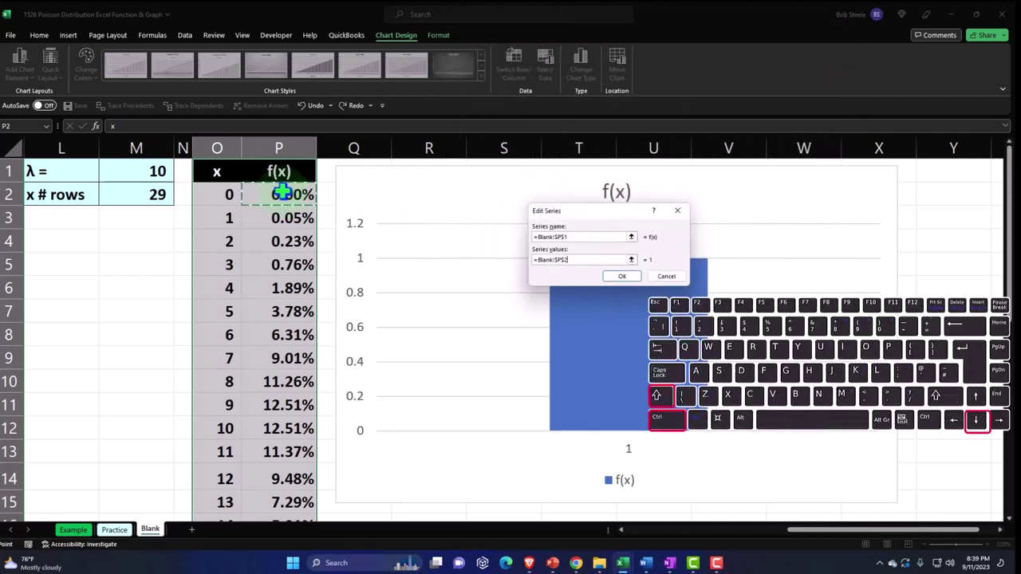
key("ctrl+shift+Down")
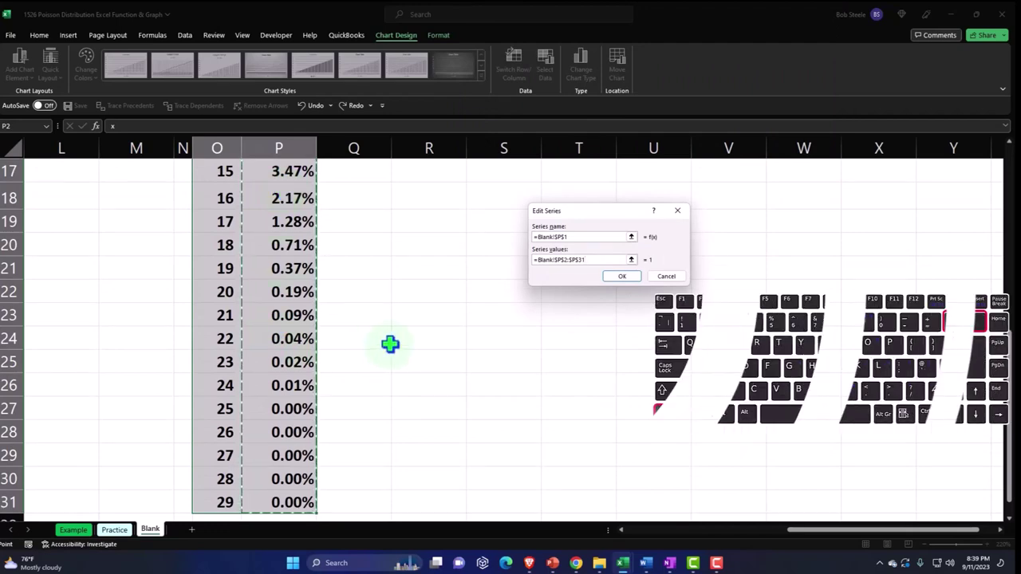
key("ctrl+BackSpace")
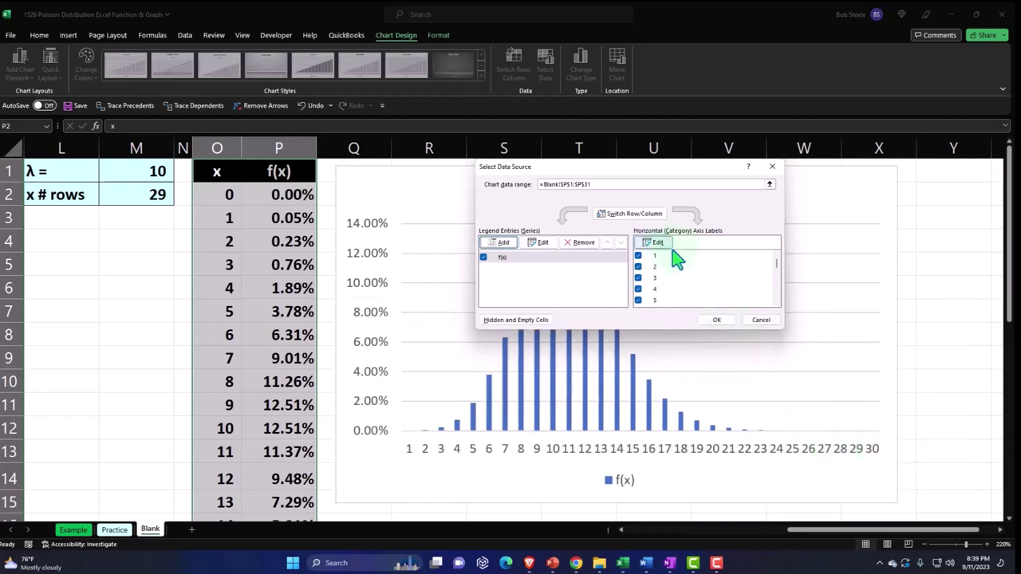
- Set the chart's horizontal axis labels to the x values in O2:O31 and apply the data source changes
left_click(661, 245)
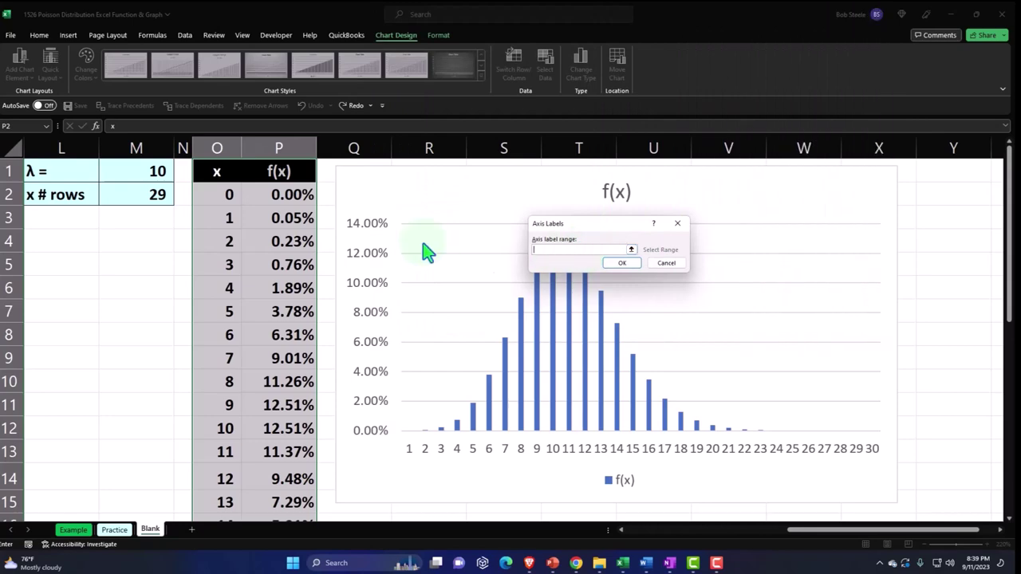
left_click(217, 194)
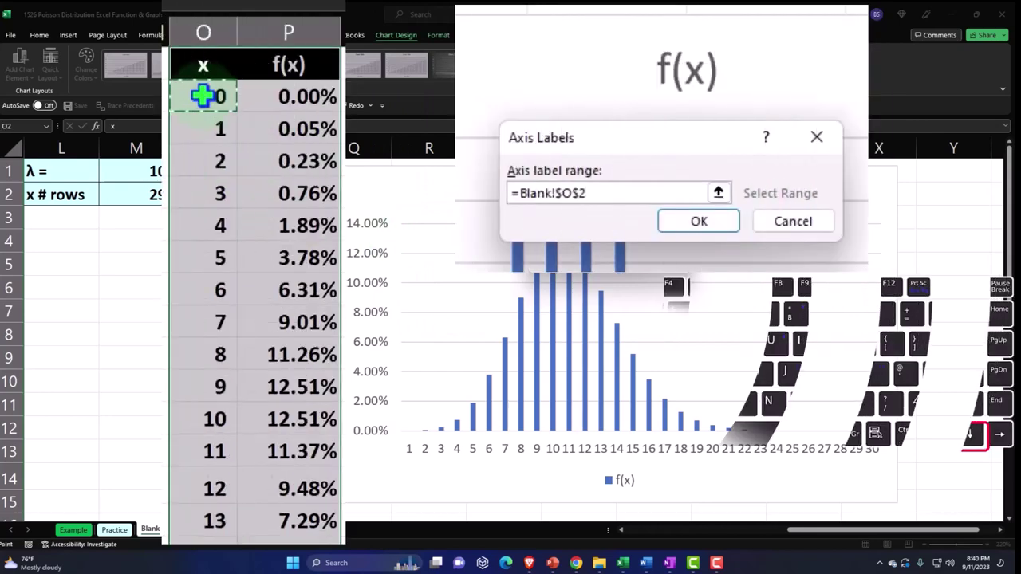
key("ctrl+shift+Down")
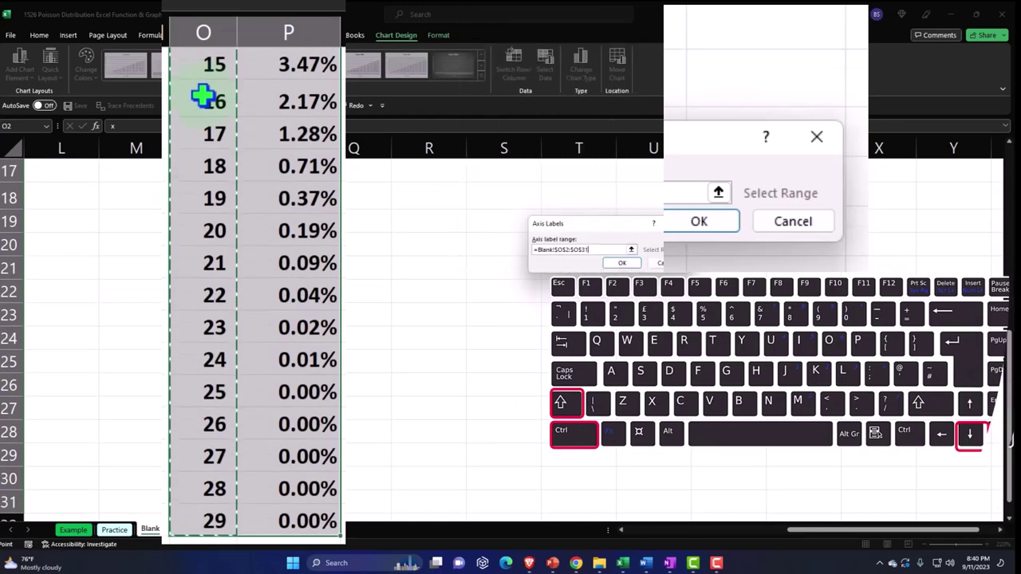
key("ctrl+BackSpace")
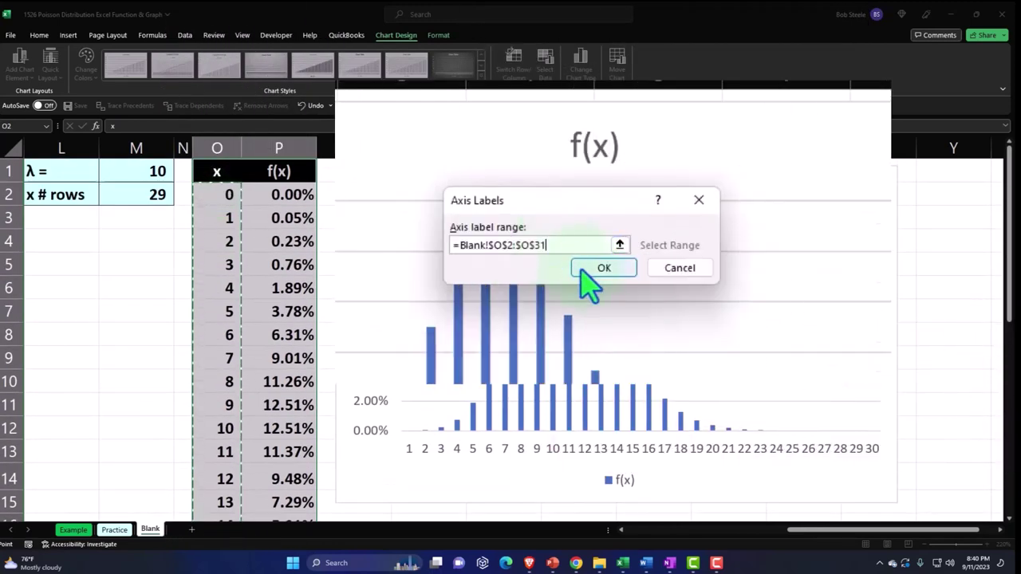
left_click(599, 267)
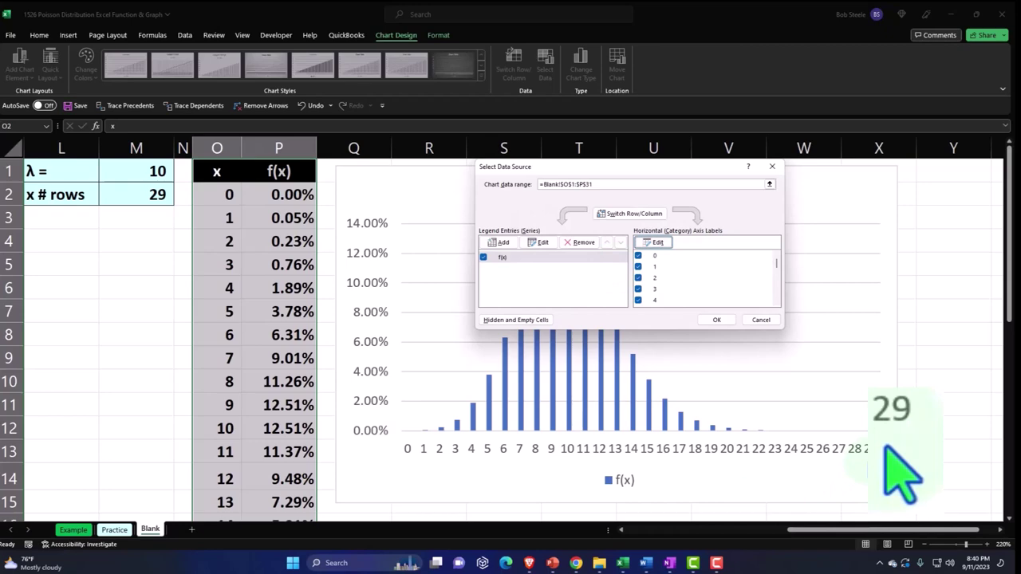
left_click(716, 320)
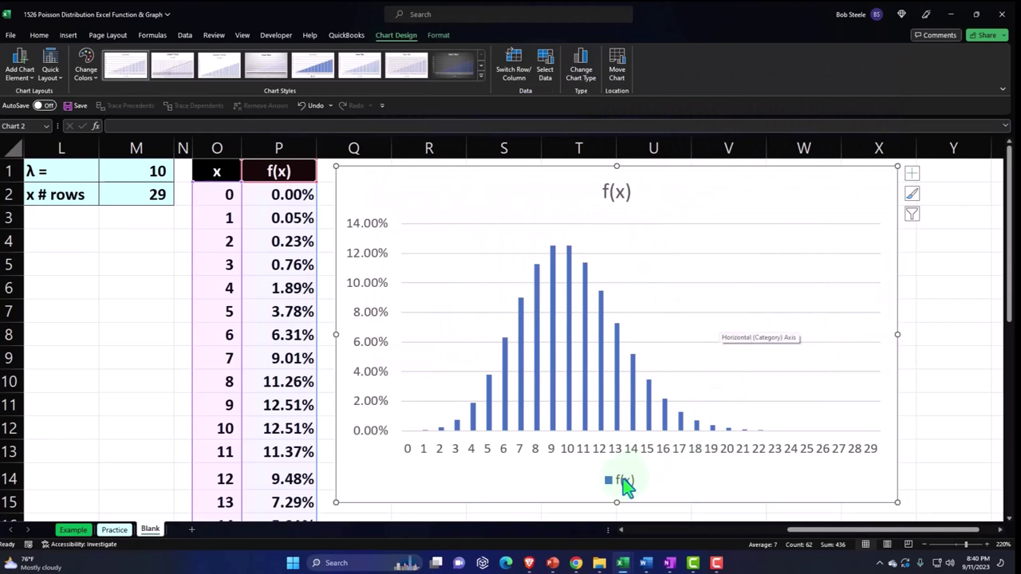
- Delete the chart's legend and change the chart title to Poisson
left_click(624, 481)
key("Delete")
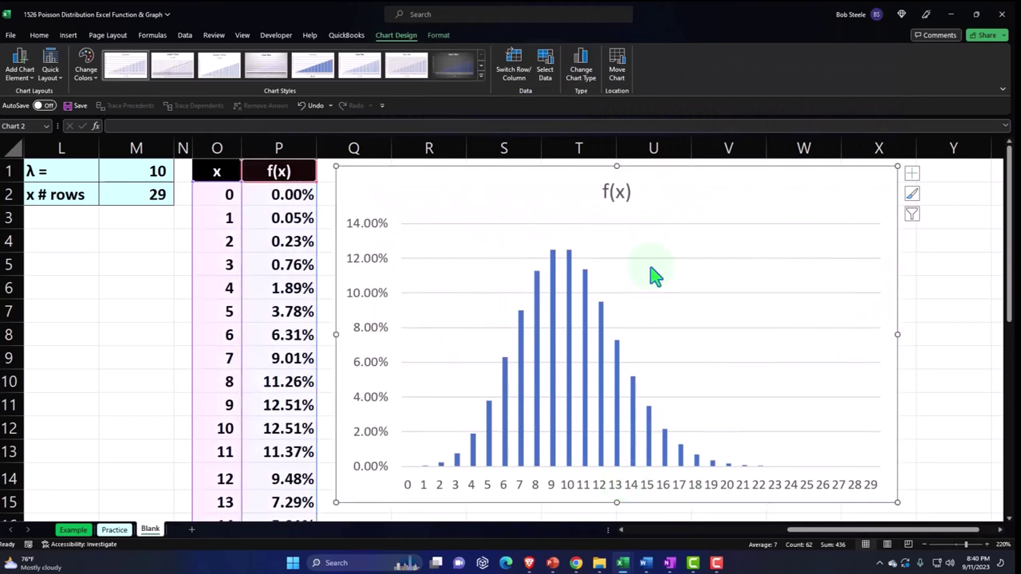
left_click_drag(791, 529, 736, 550)
left_click(755, 191)
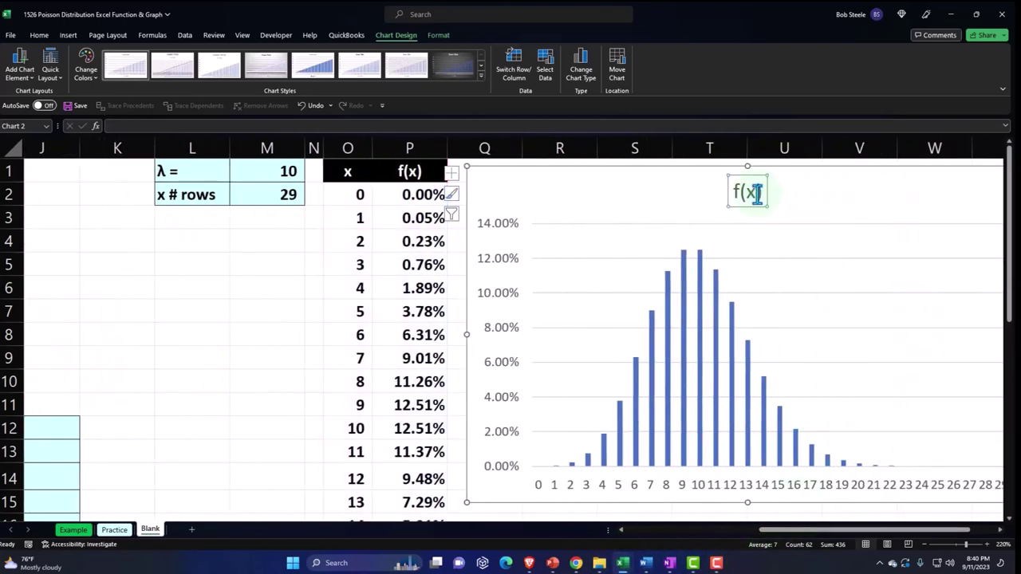
type("Po")
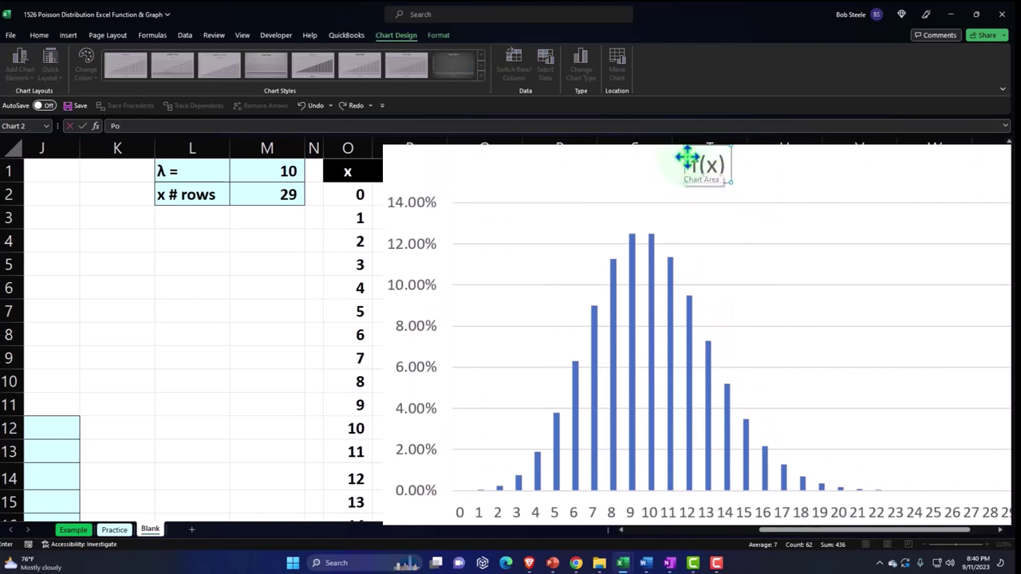
key("Return")
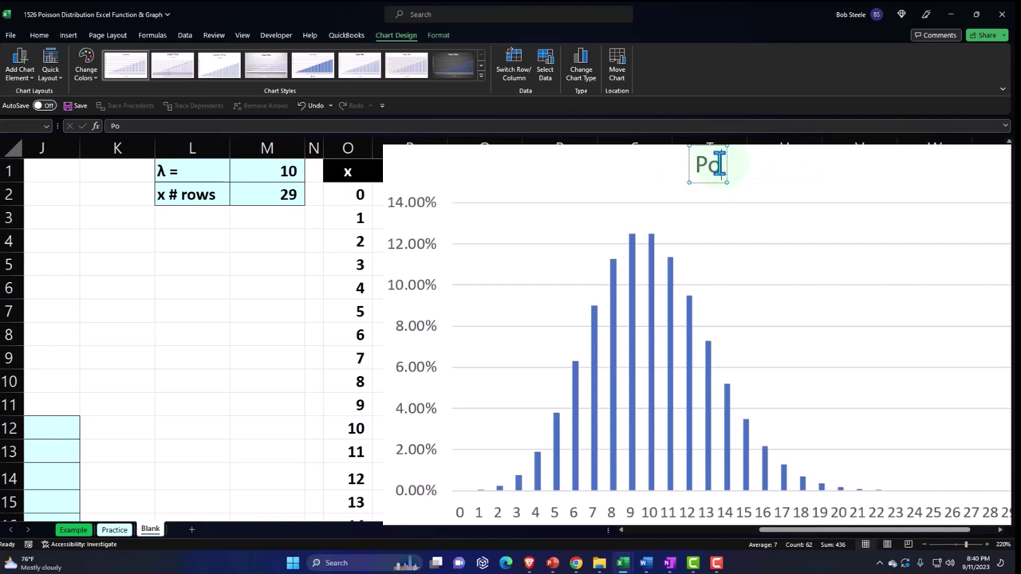
type("isson")
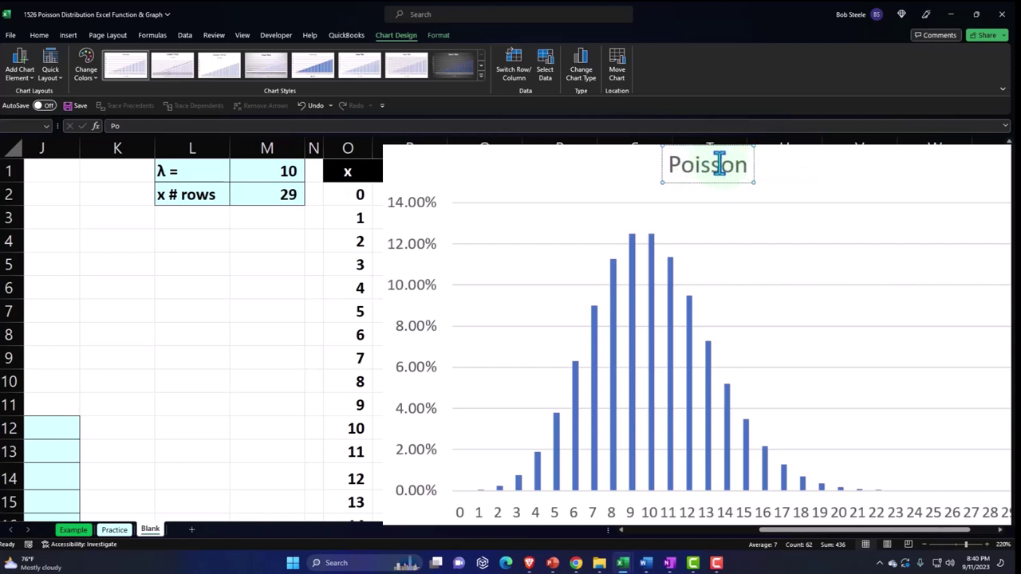
left_click(276, 253)
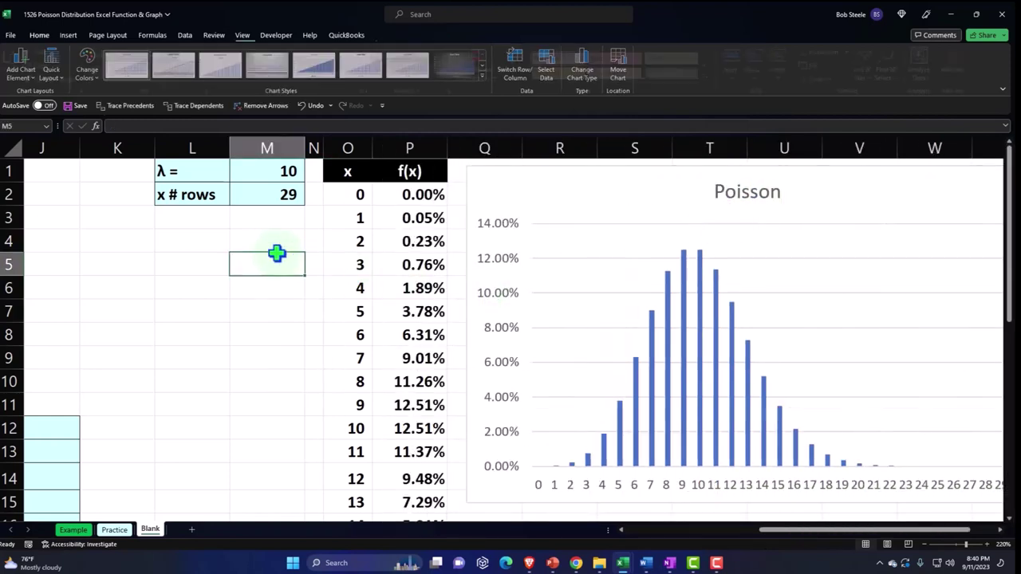
- Add axis titles to the chart and link the vertical axis title to the f(x) header in P1
left_click_drag(813, 533, 841, 534)
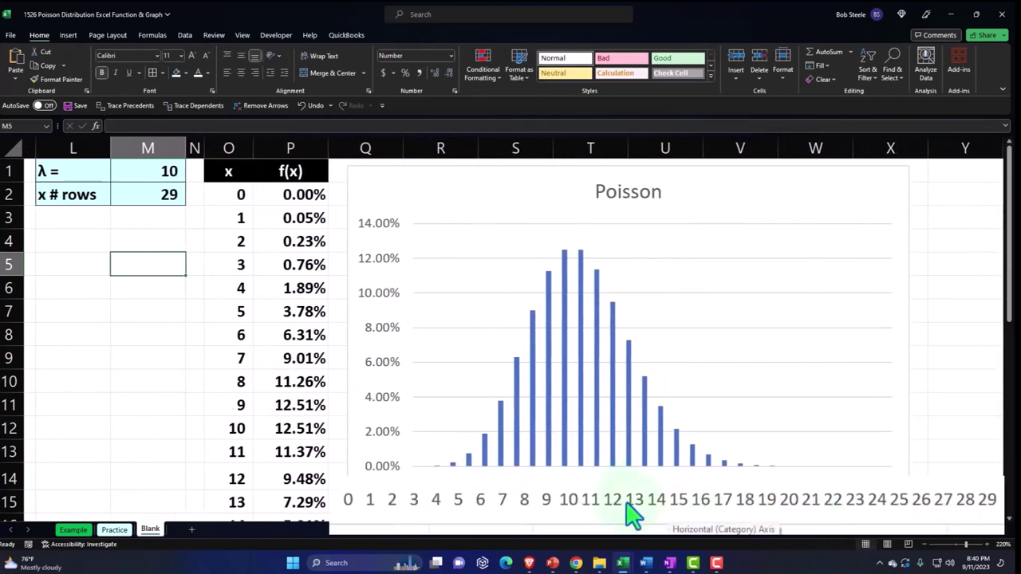
left_click(909, 189)
left_click(921, 177)
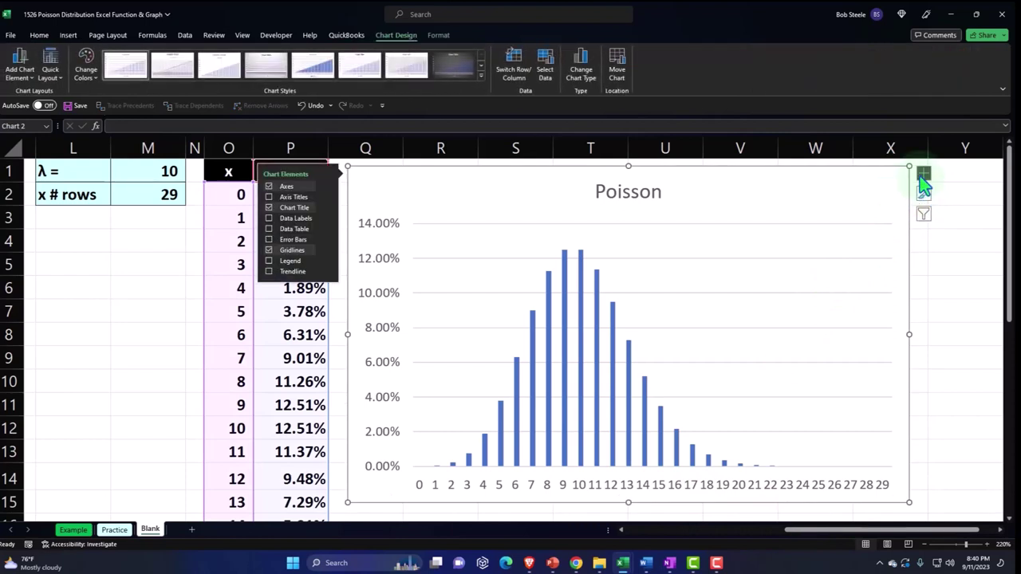
left_click(268, 198)
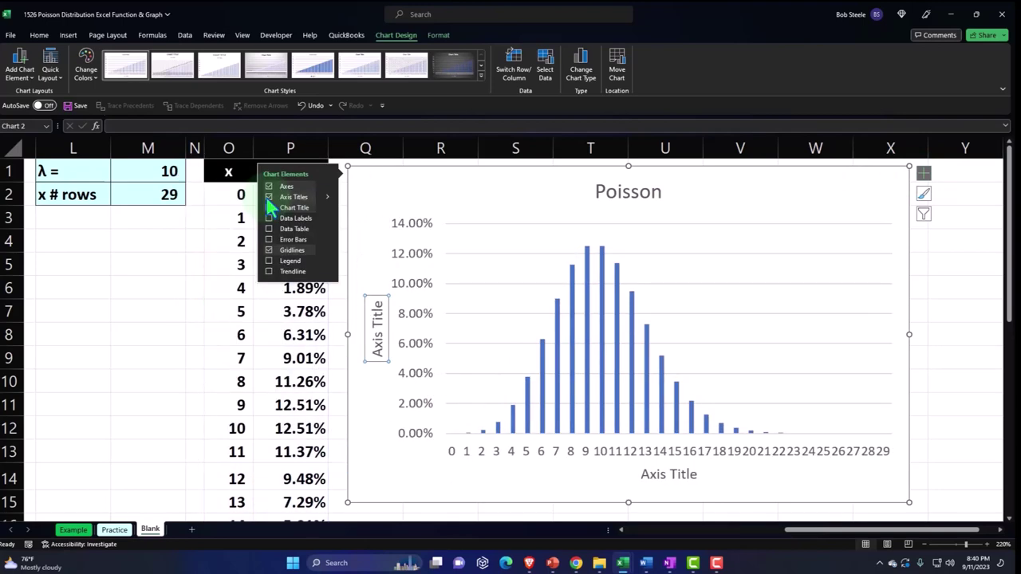
left_click(345, 319)
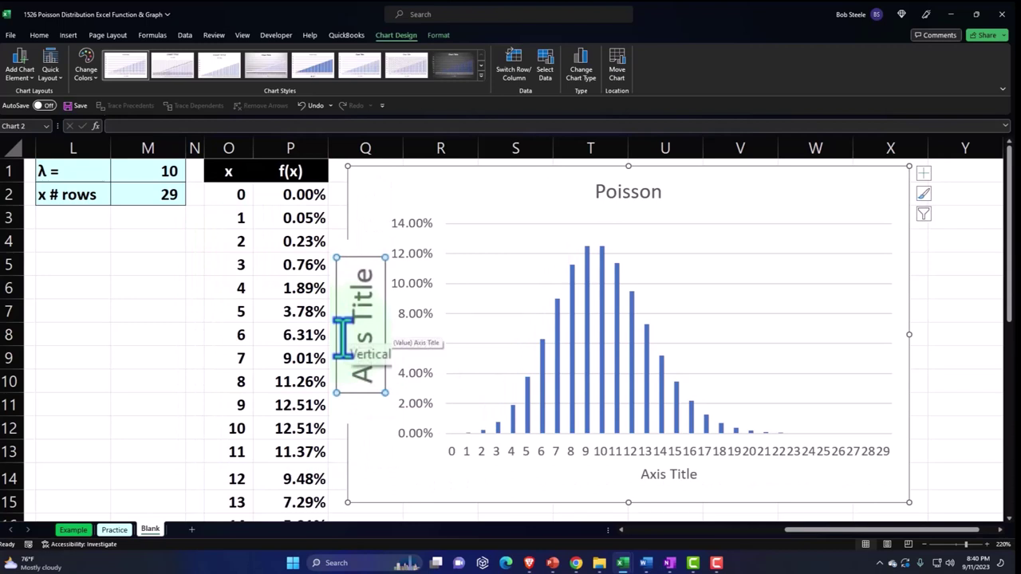
type("=")
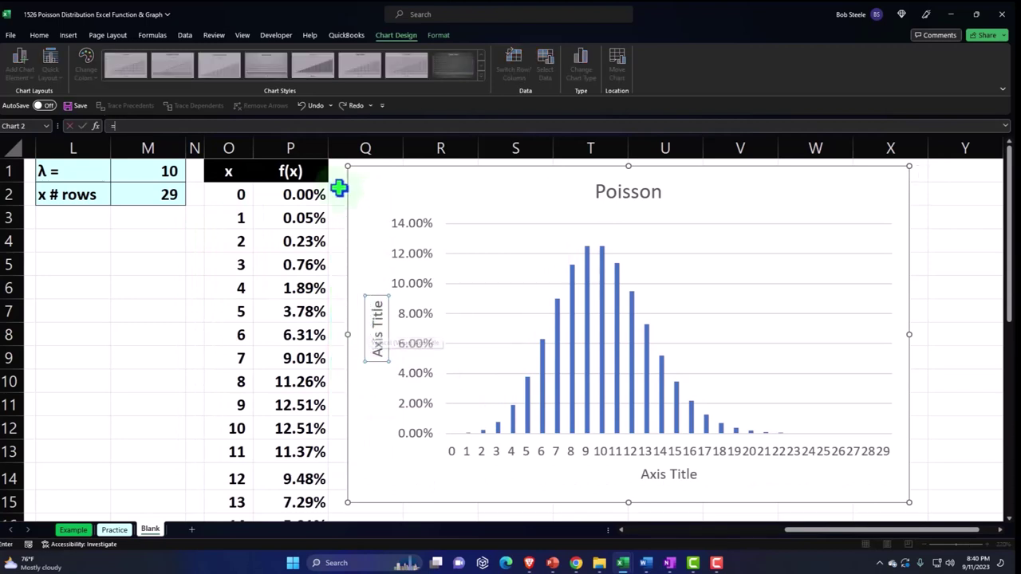
left_click(303, 170)
key("Return")
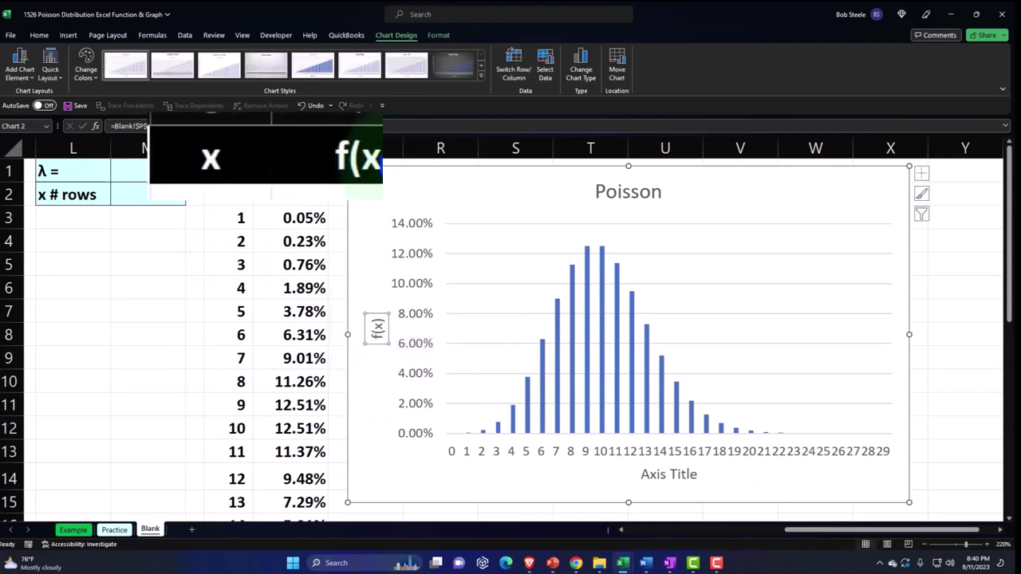
- Link the chart's horizontal axis title to the x header in O1
left_click(659, 476)
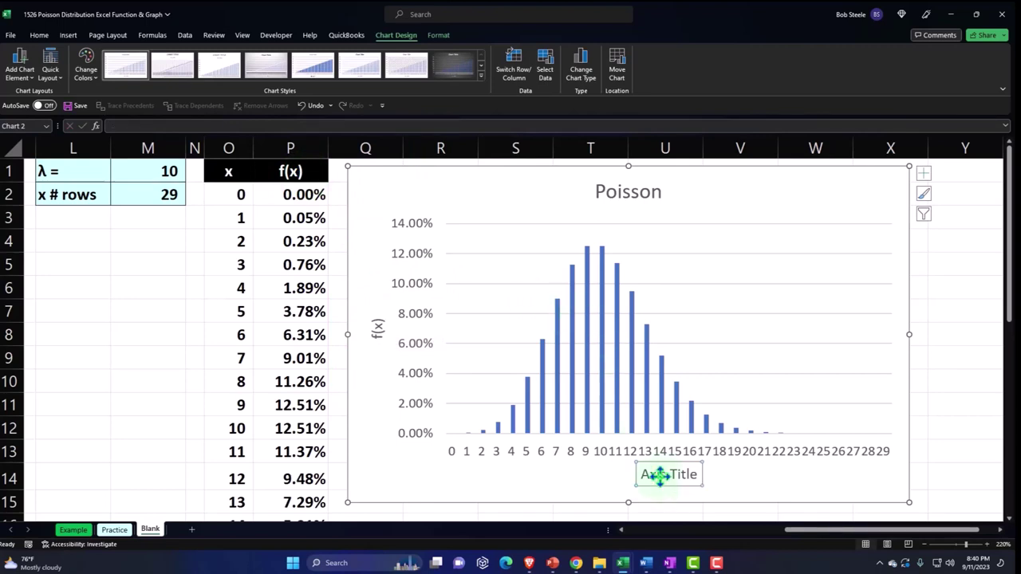
type("=")
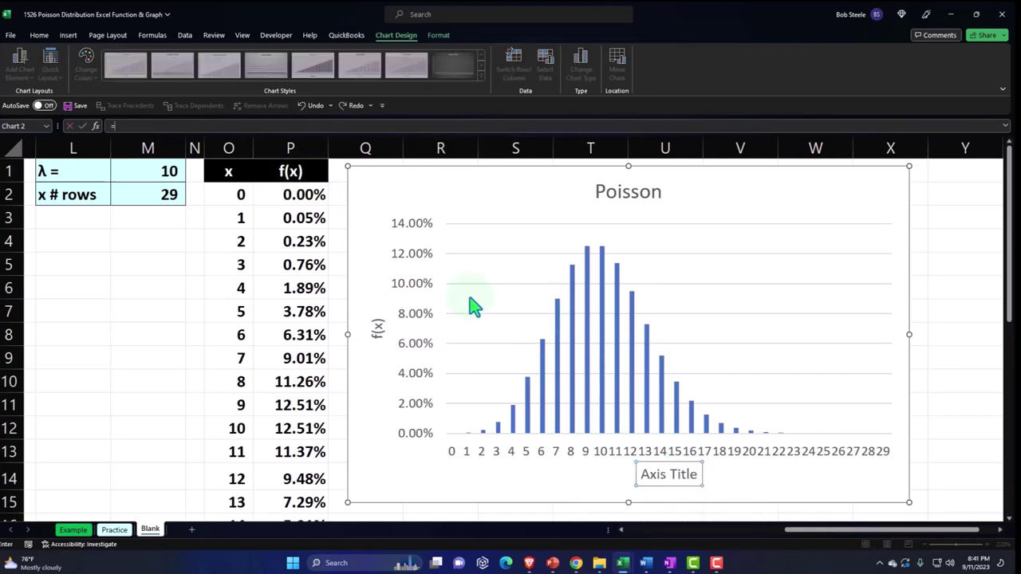
left_click(229, 169)
key("Return")
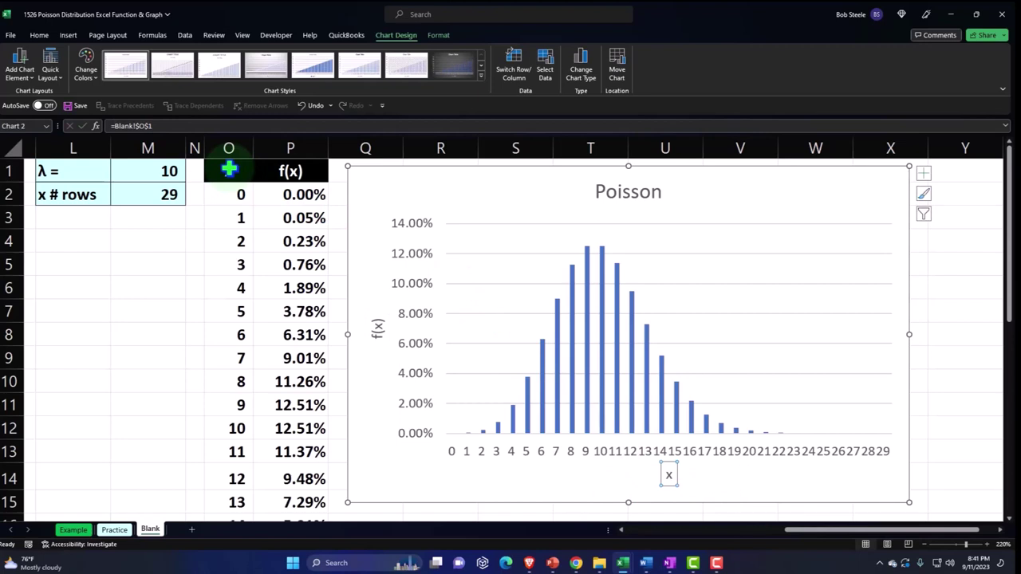
left_click(168, 306)
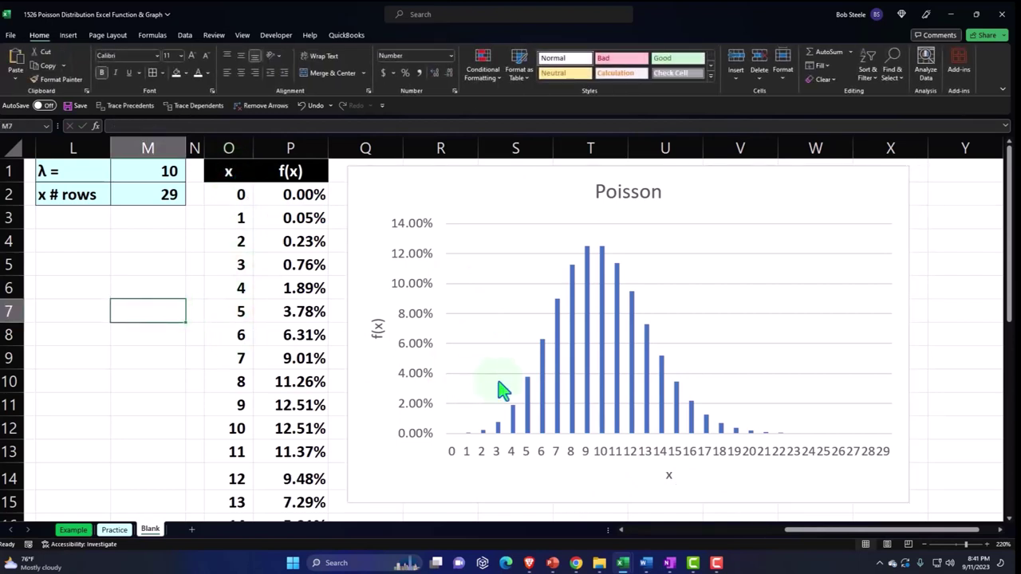
- Change lambda in M1 to 3 and check the recalculated f(x) column and chart
mouse_move(528, 386)
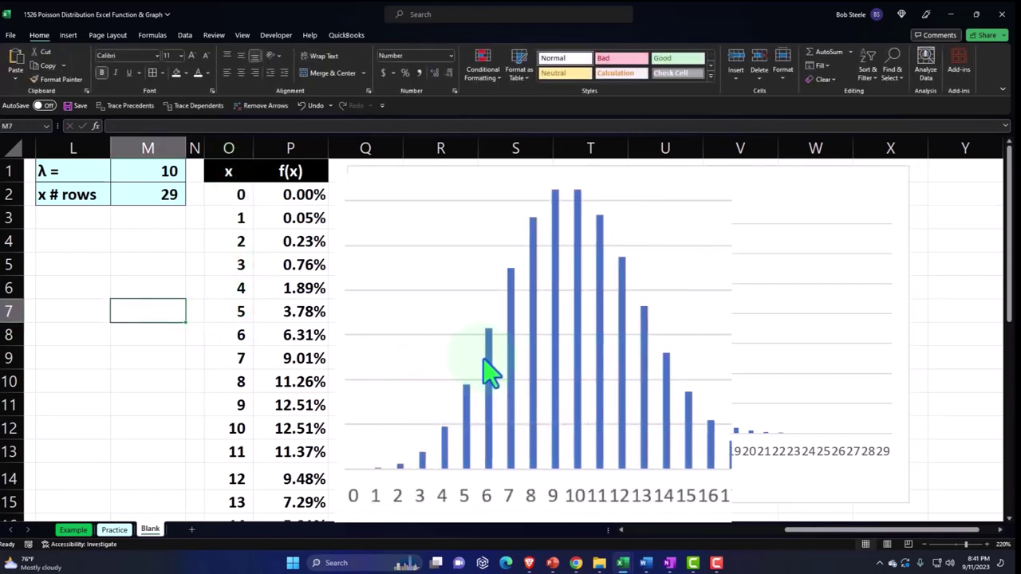
mouse_move(638, 339)
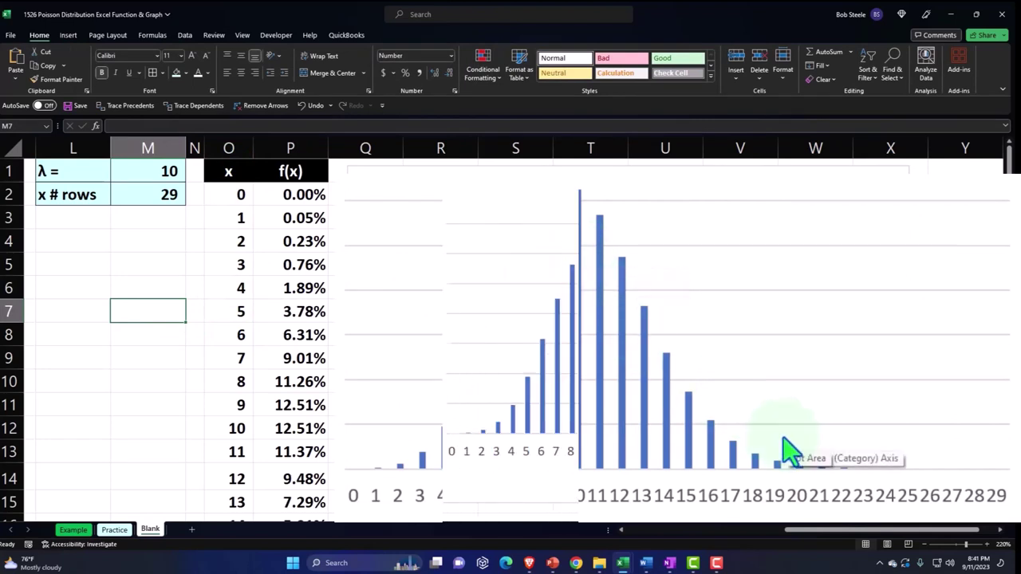
left_click(176, 241)
left_click(168, 171)
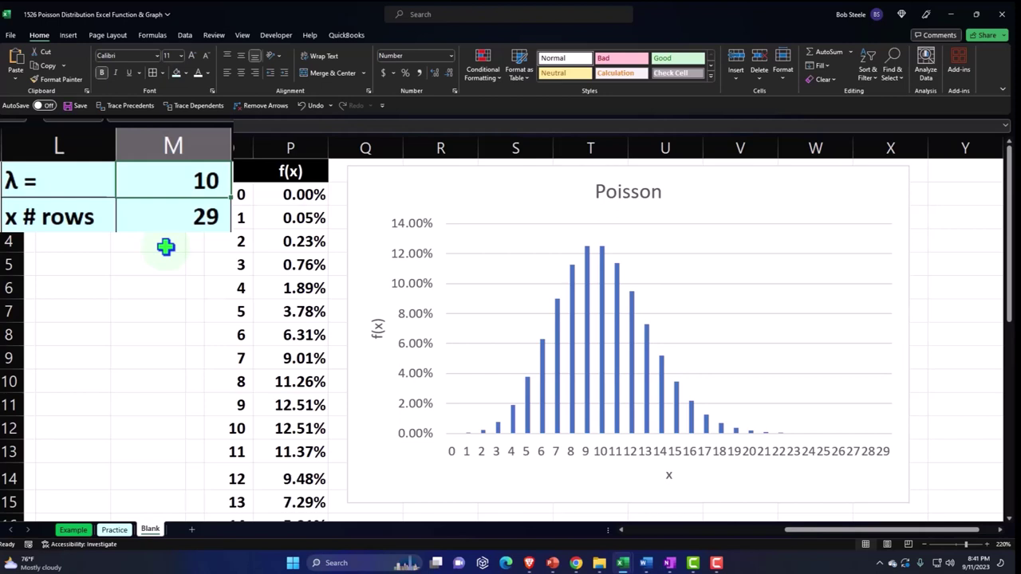
key("F2")
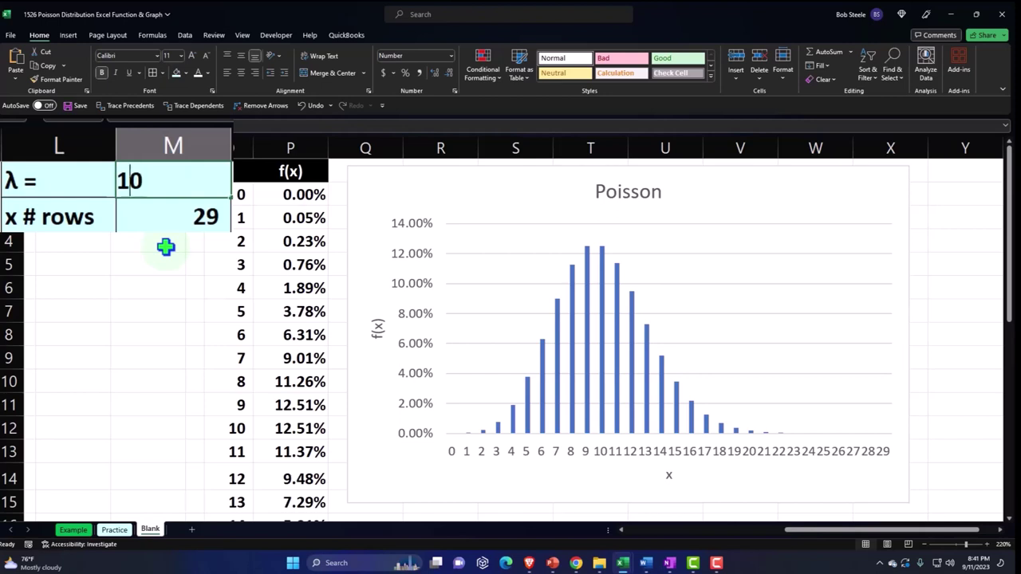
key("BackSpace")
key("BackSpace")
type("3")
key("Return")
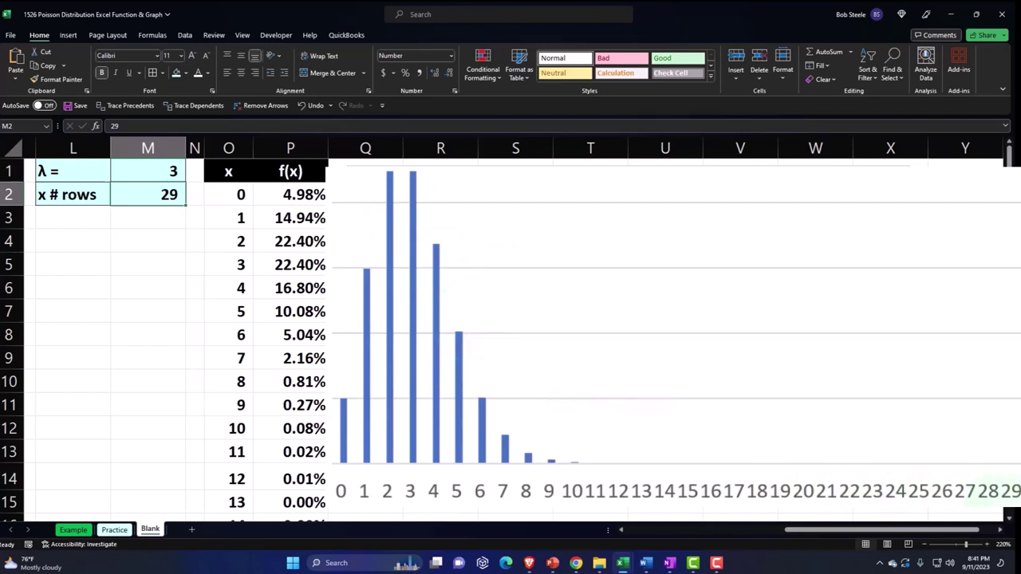
scroll(279, 391, "down", 9)
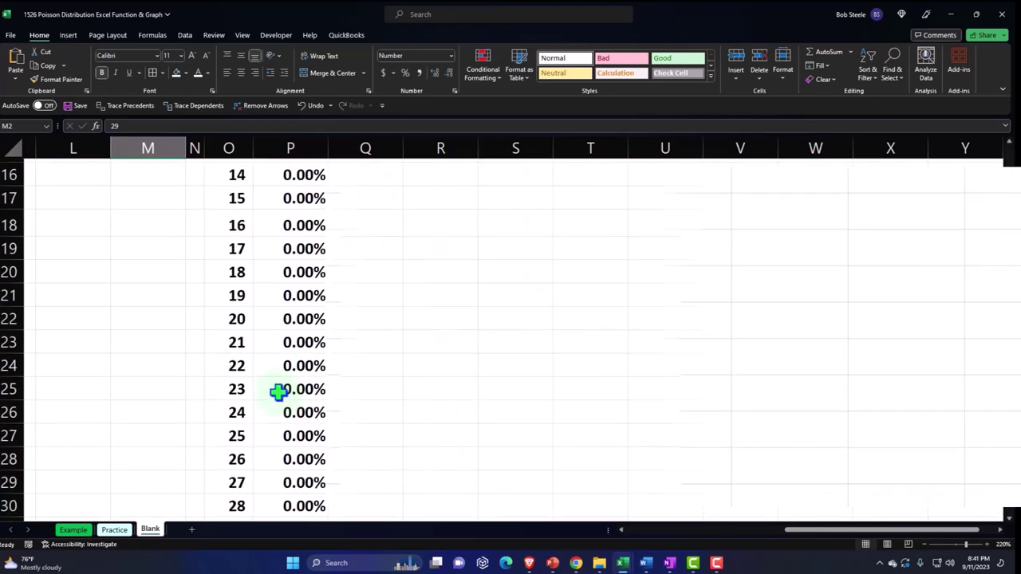
- Set the number of x rows in M2 to 14 and check where the x and f(x) columns end
scroll(268, 304, "up", 5)
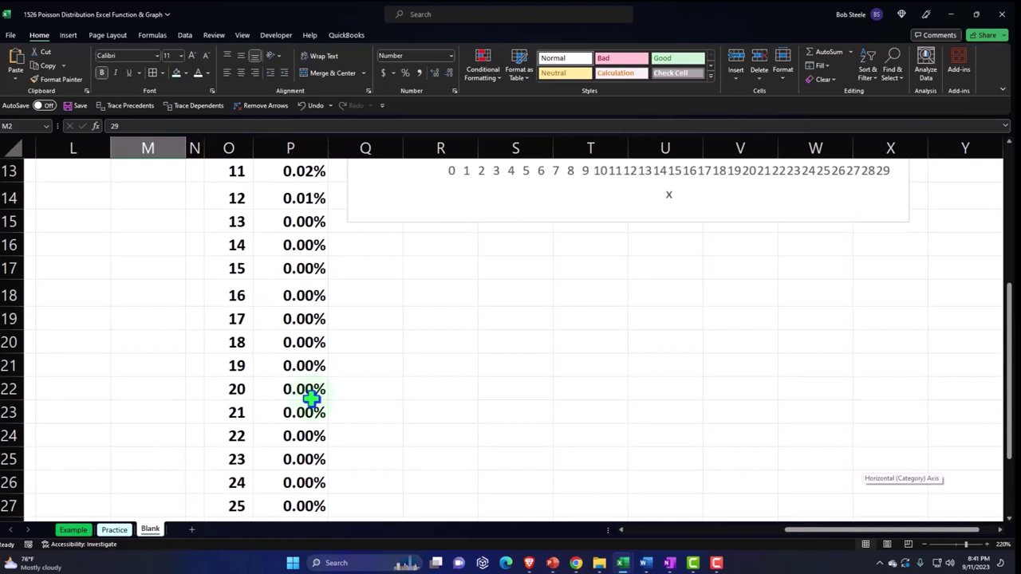
scroll(311, 399, "up", 4)
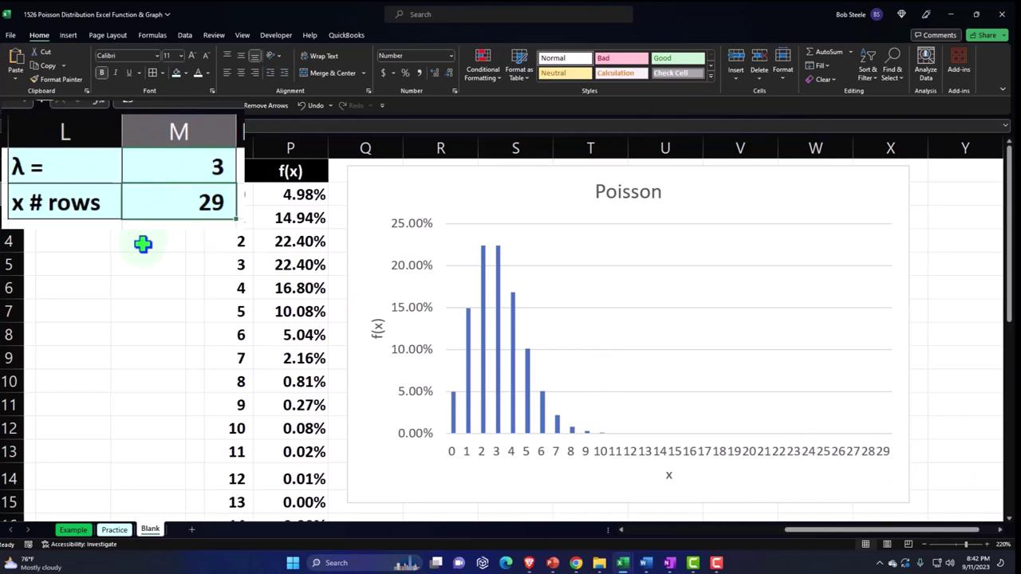
type("14")
key("Return")
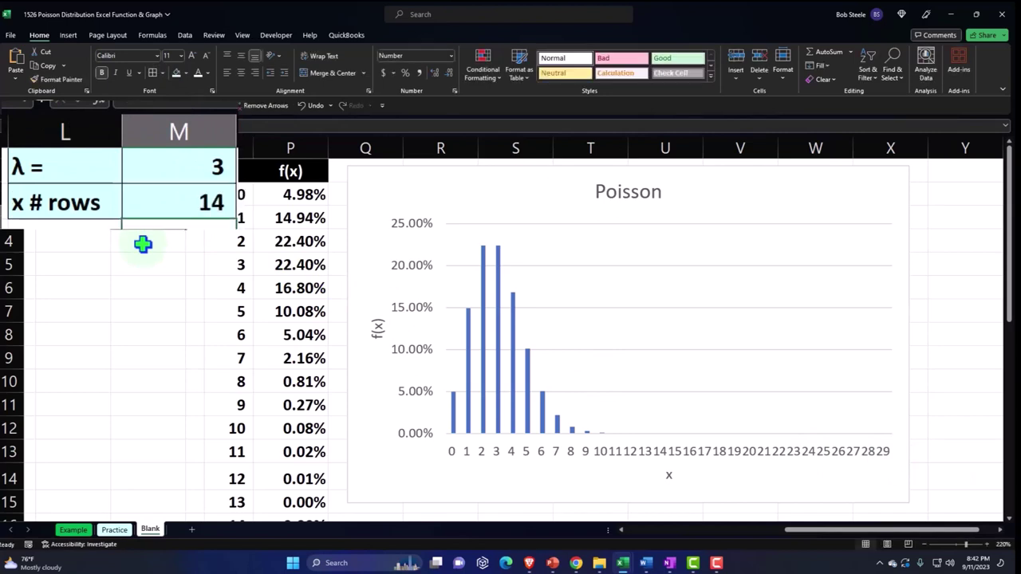
scroll(144, 244, "down", 4)
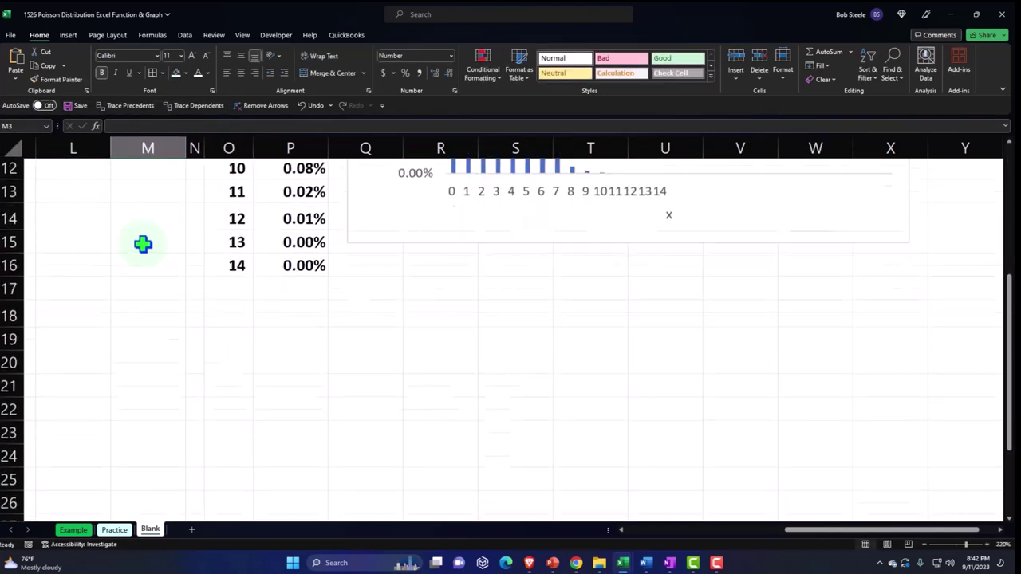
- Shrink the Poisson chart's source data range so it ends at row 16, where x is 14
left_click(242, 263)
scroll(333, 345, "up", 2)
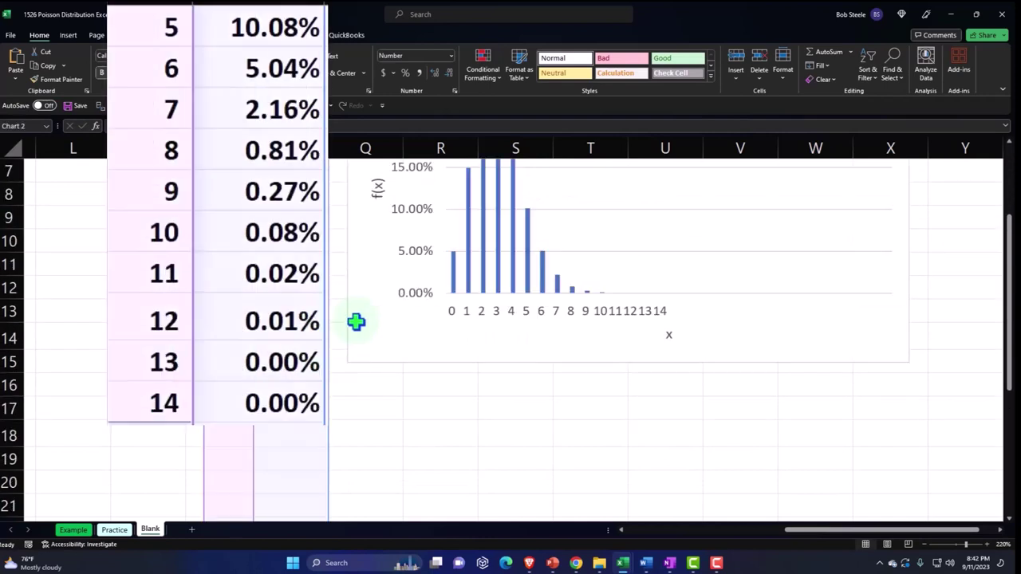
left_click(356, 321)
scroll(372, 388, "down", 4)
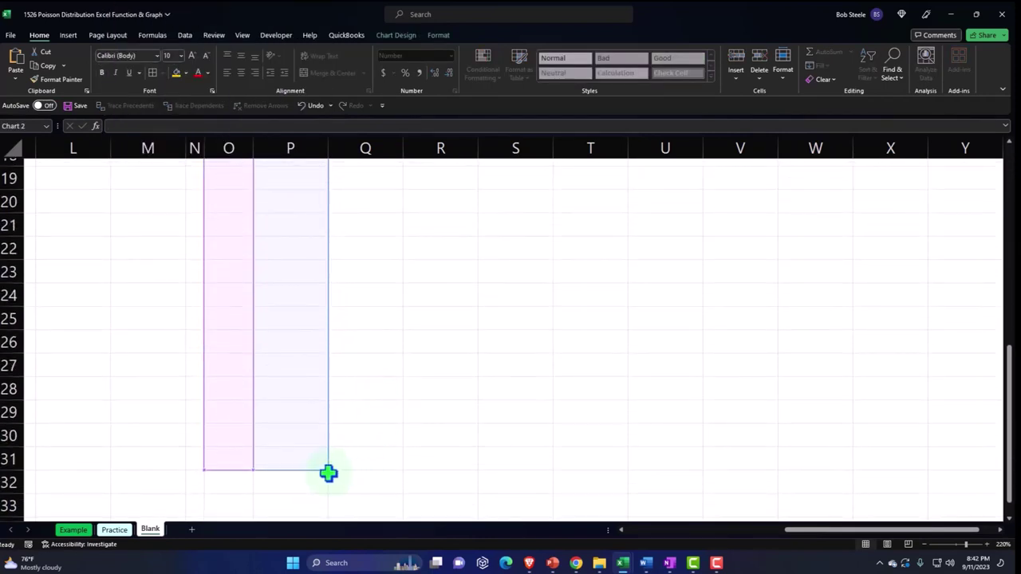
scroll(335, 472, "up", 1)
scroll(335, 471, "down", 1)
left_click_drag(330, 470, 314, 170)
scroll(314, 447, "up", 2)
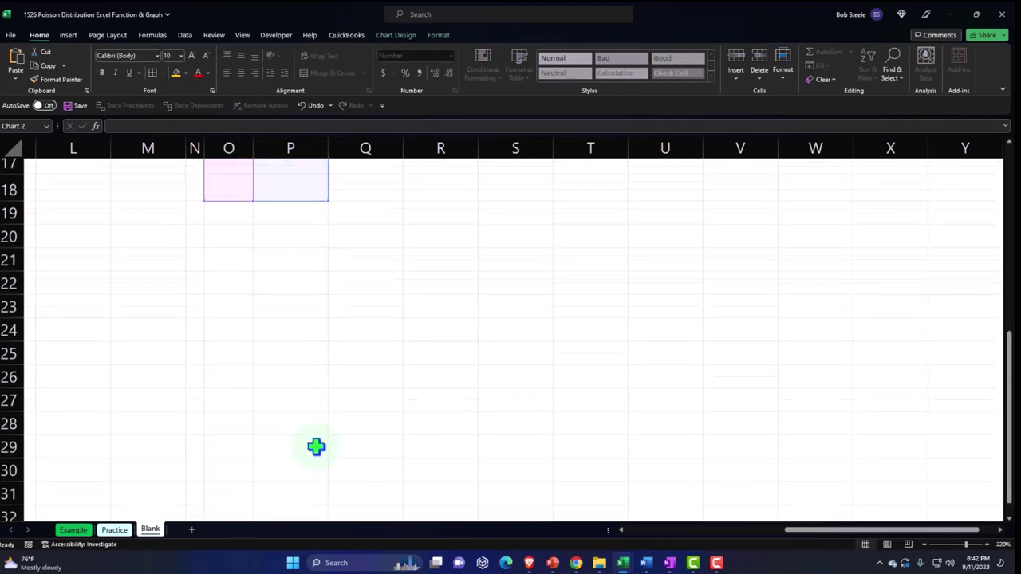
left_click_drag(328, 307, 326, 264)
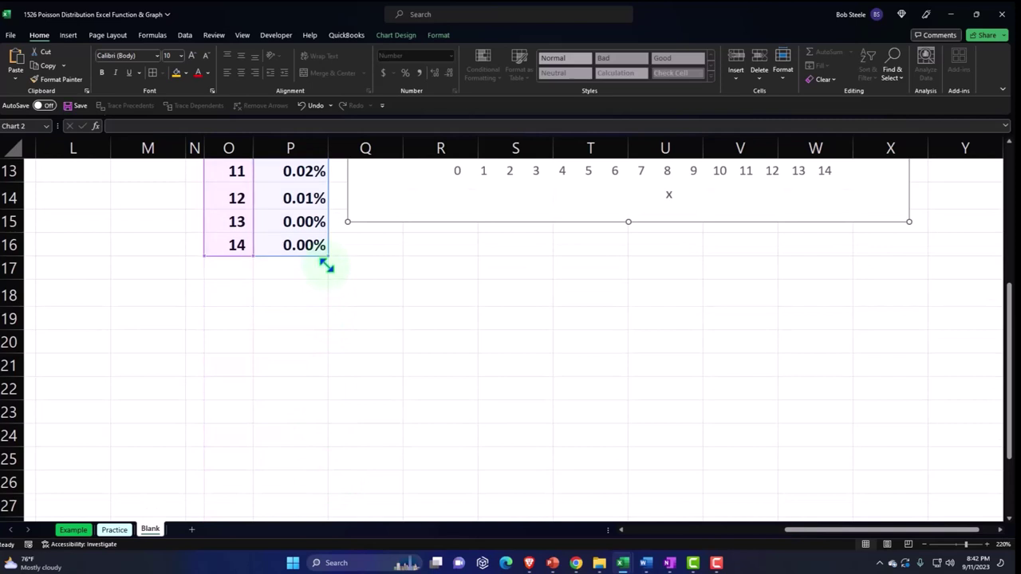
scroll(353, 312, "up", 4)
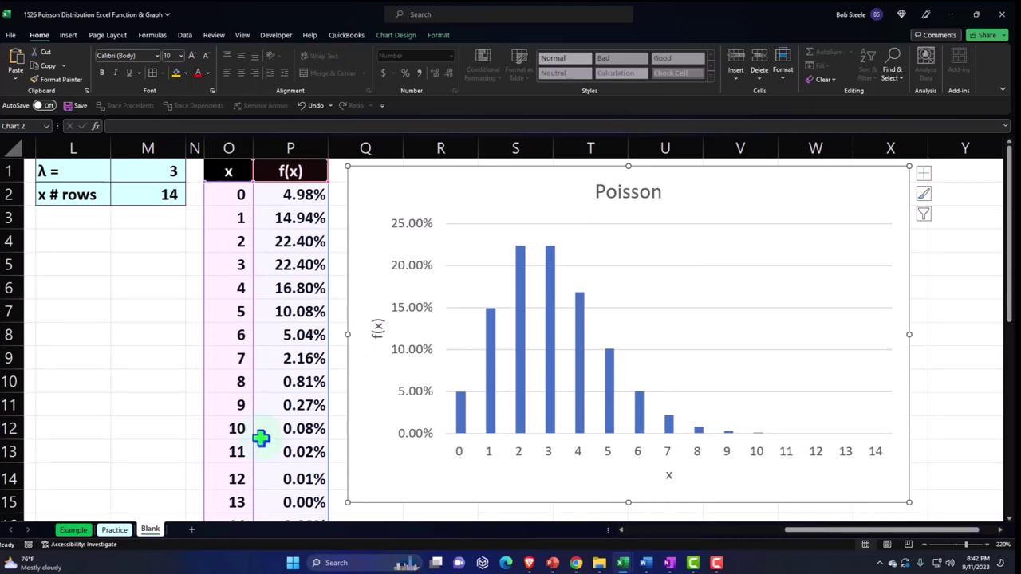
- Set the number of x rows in M2 to 70 and check the extended x and f(x) columns
left_click(183, 370)
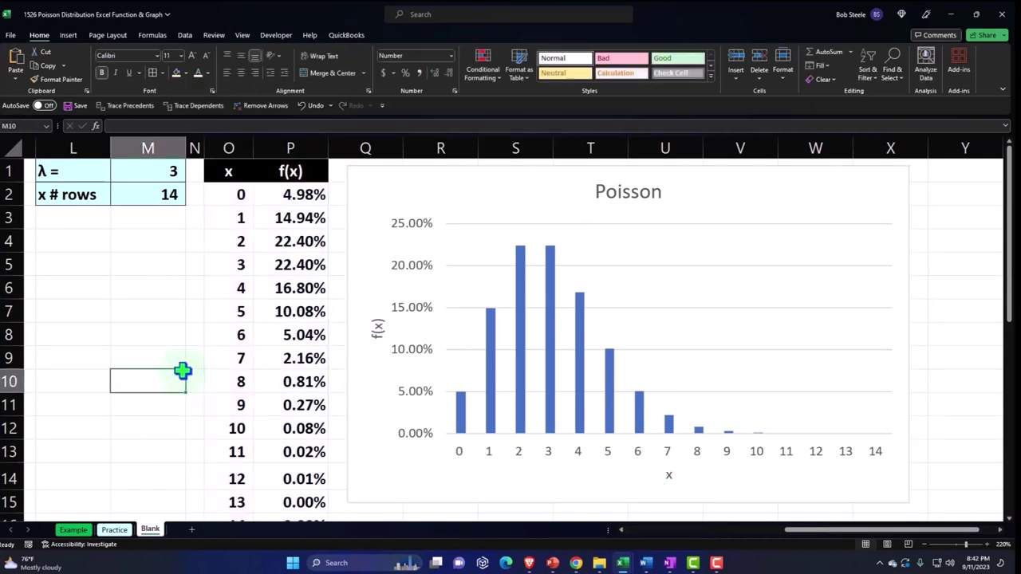
left_click(136, 209)
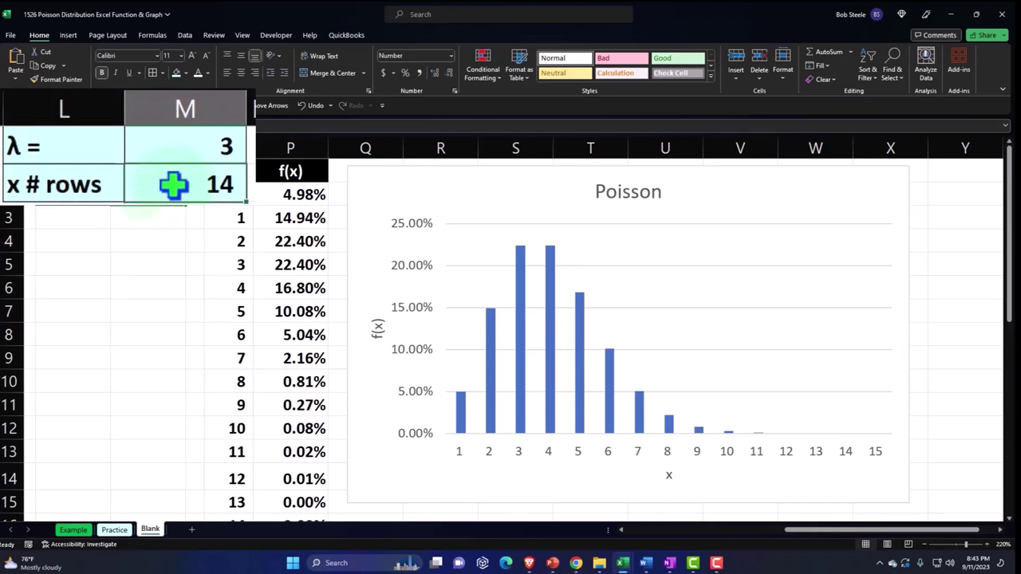
type("70")
key("Return")
left_click(236, 355)
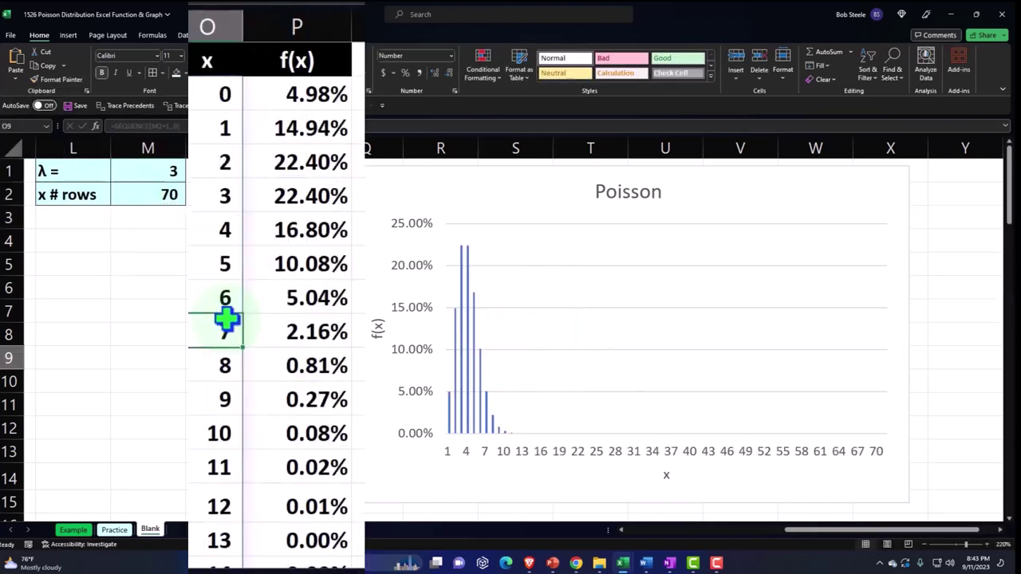
scroll(227, 319, "down", 9)
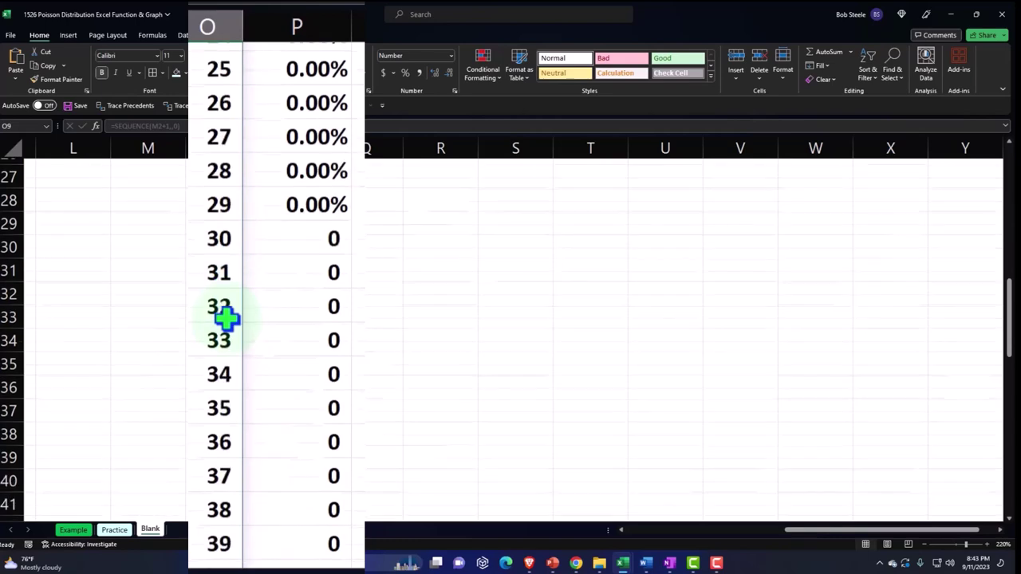
scroll(227, 318, "down", 5)
scroll(227, 319, "up", 8)
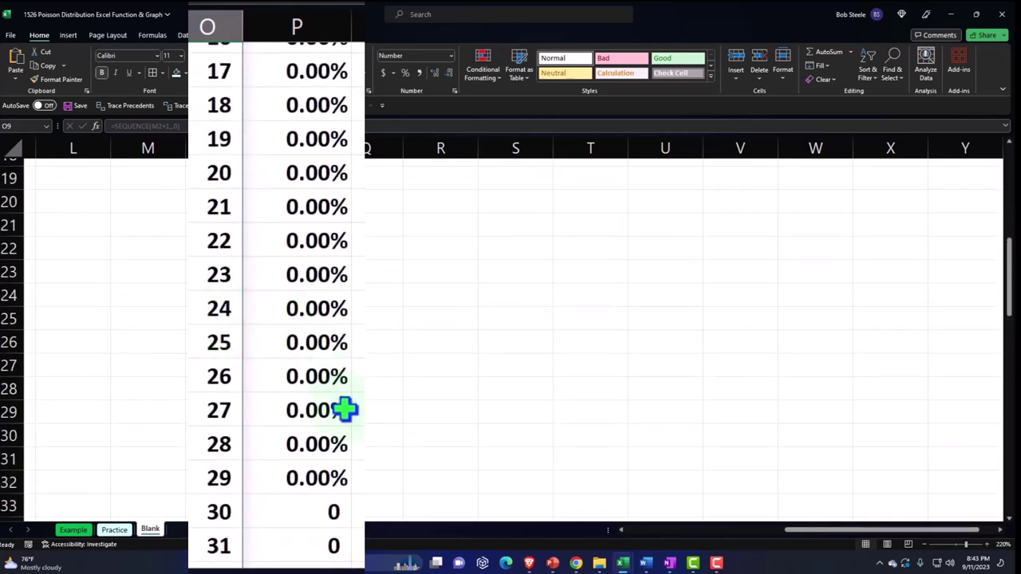
scroll(345, 410, "down", 1)
- Copy the percentage format of P31 to the whole of column P with Format Painter
left_click(335, 375)
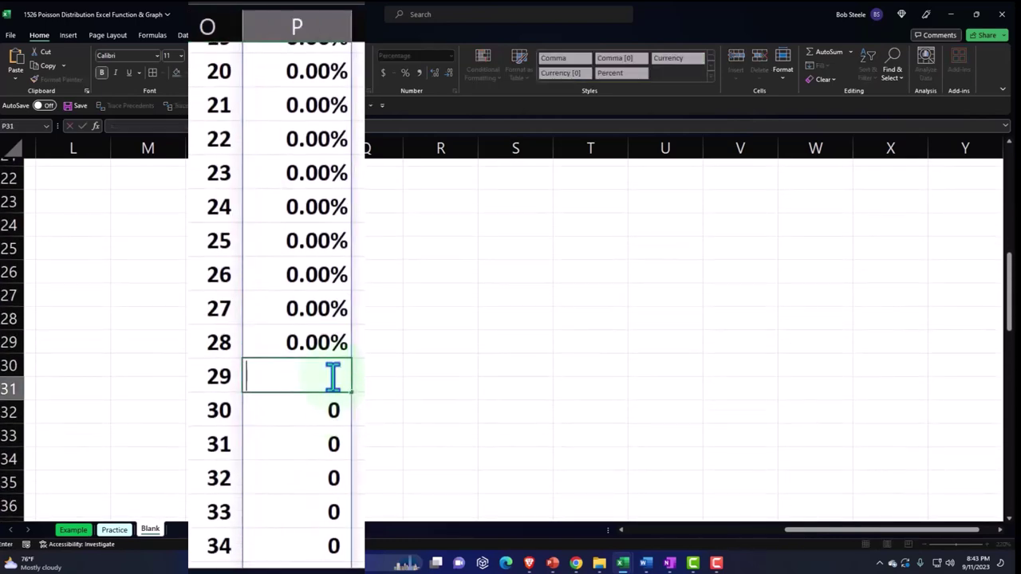
key("Return")
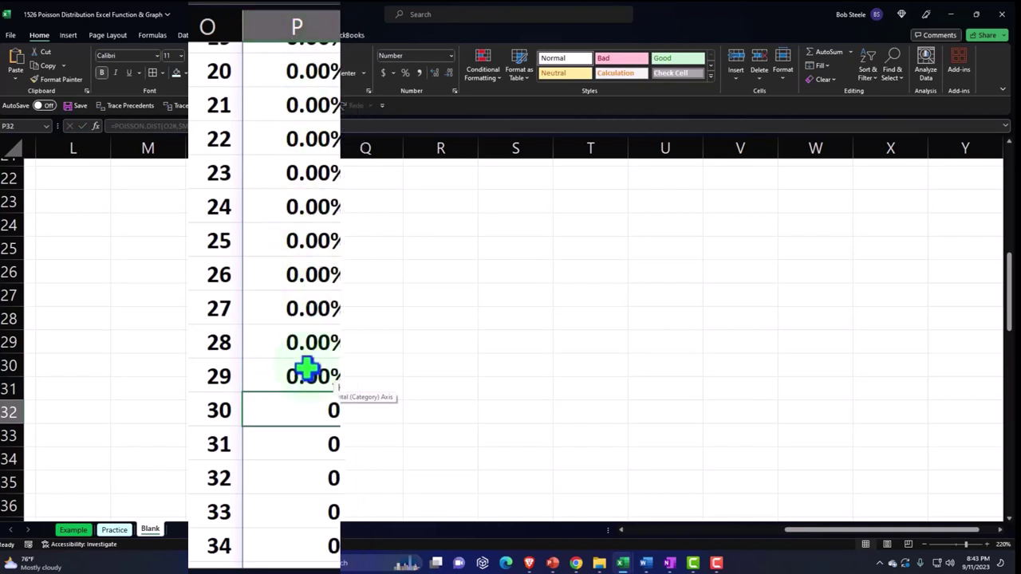
left_click(298, 391)
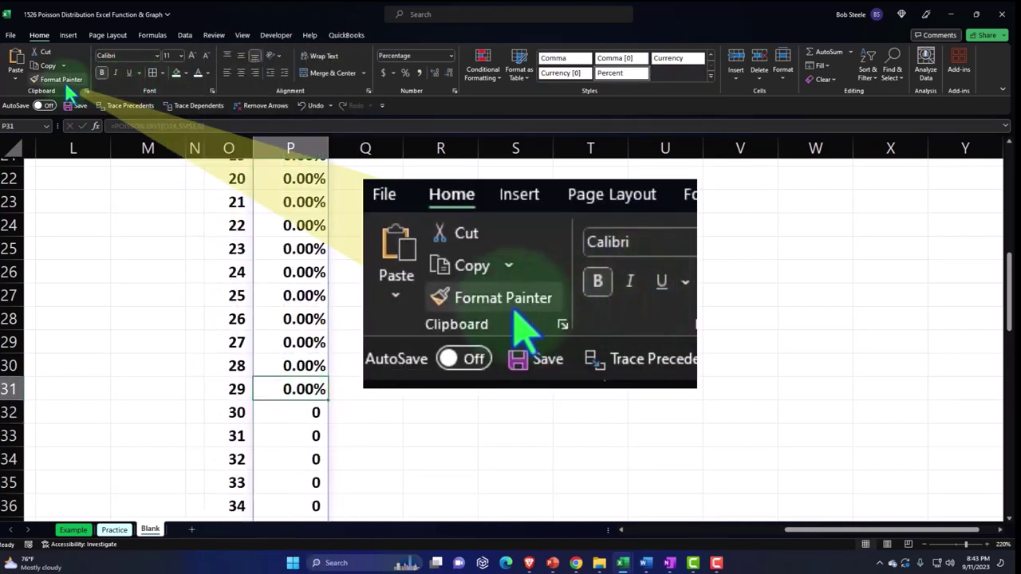
left_click(63, 81)
scroll(267, 311, "up", 7)
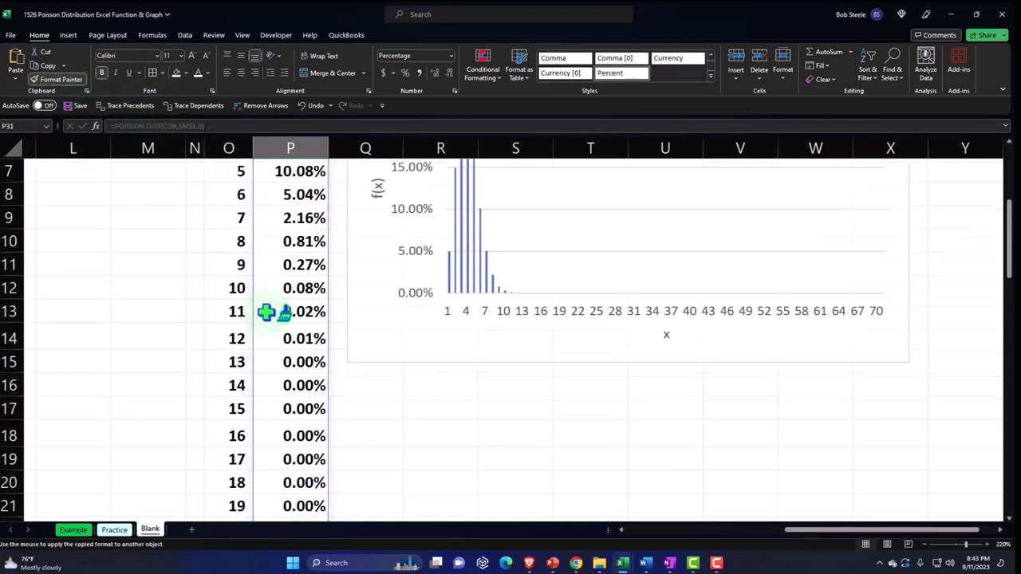
left_click(287, 151)
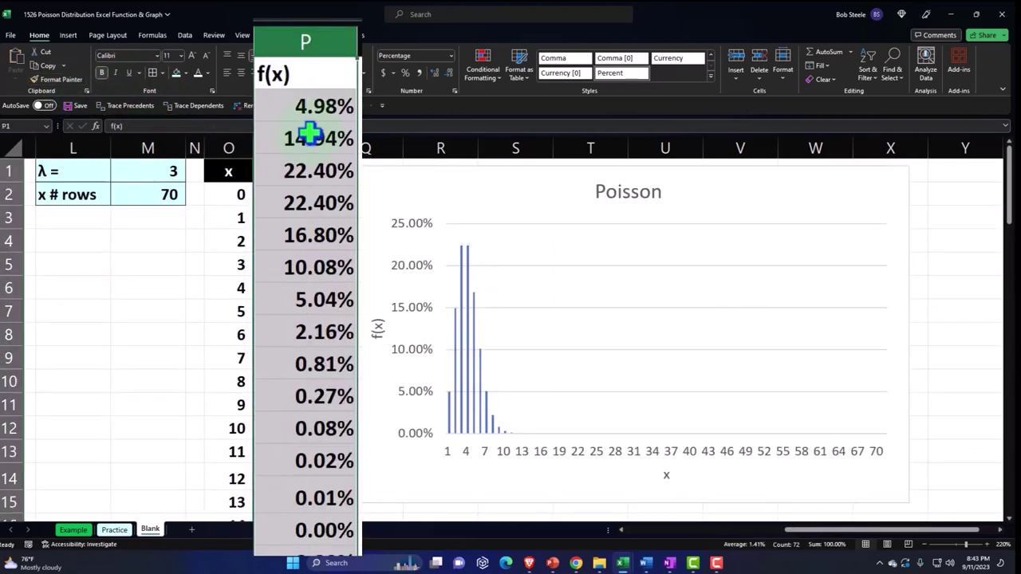
- Format the f(x) header in P1 with black fill, white text and centred alignment, and check column P down to x = 70
left_click(290, 171)
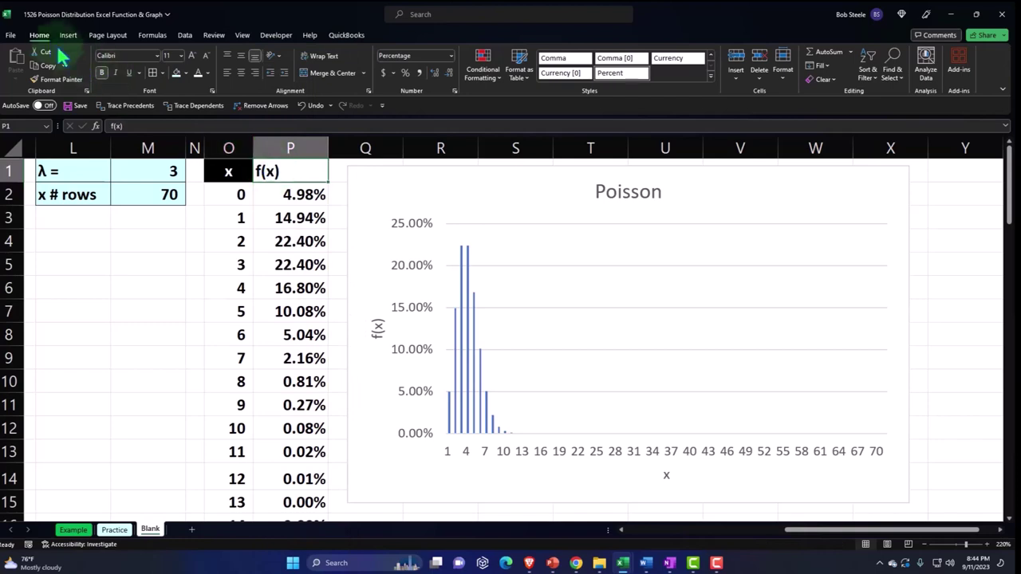
left_click(185, 73)
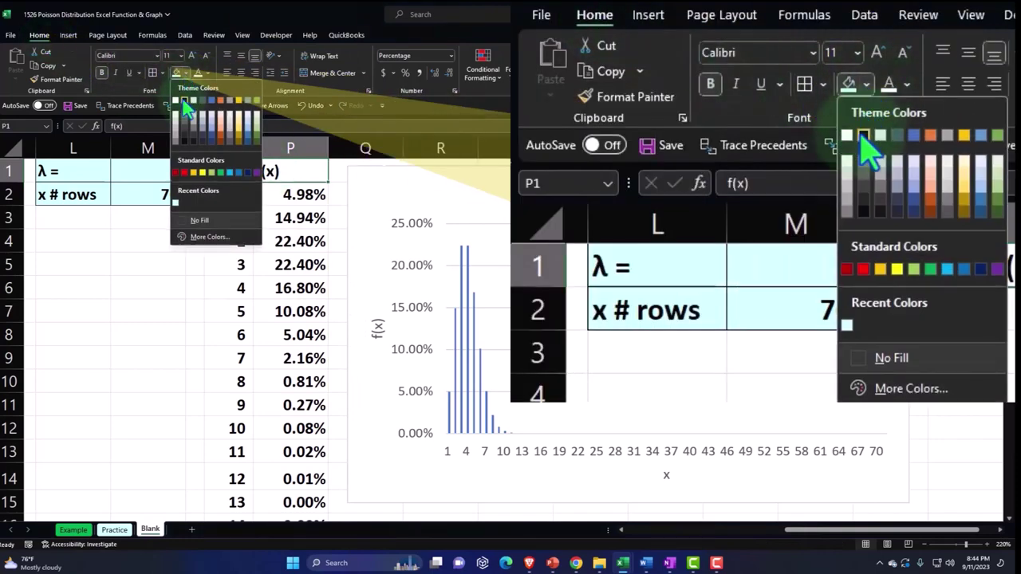
left_click(186, 99)
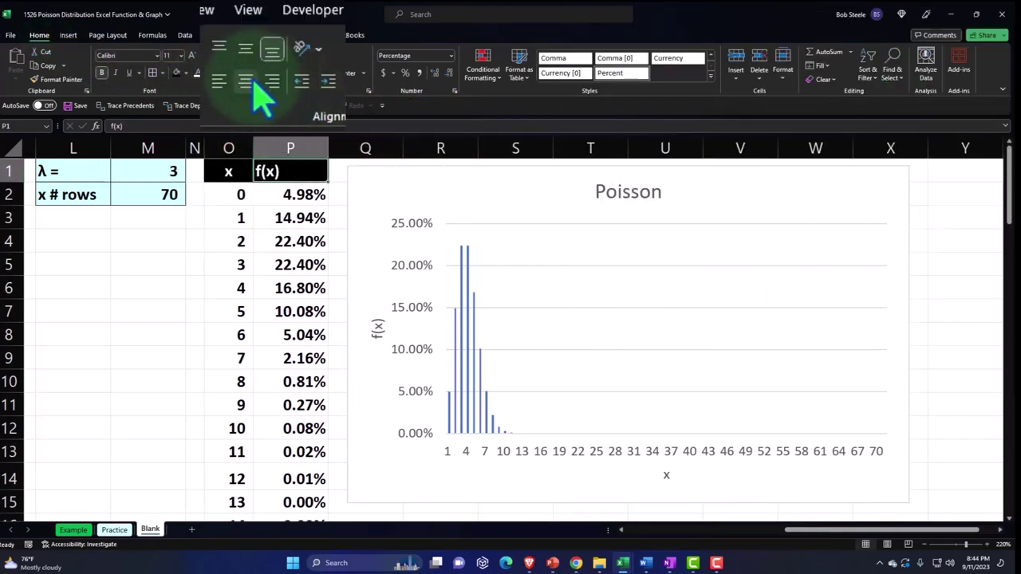
scroll(279, 383, "down", 5)
scroll(277, 399, "down", 17)
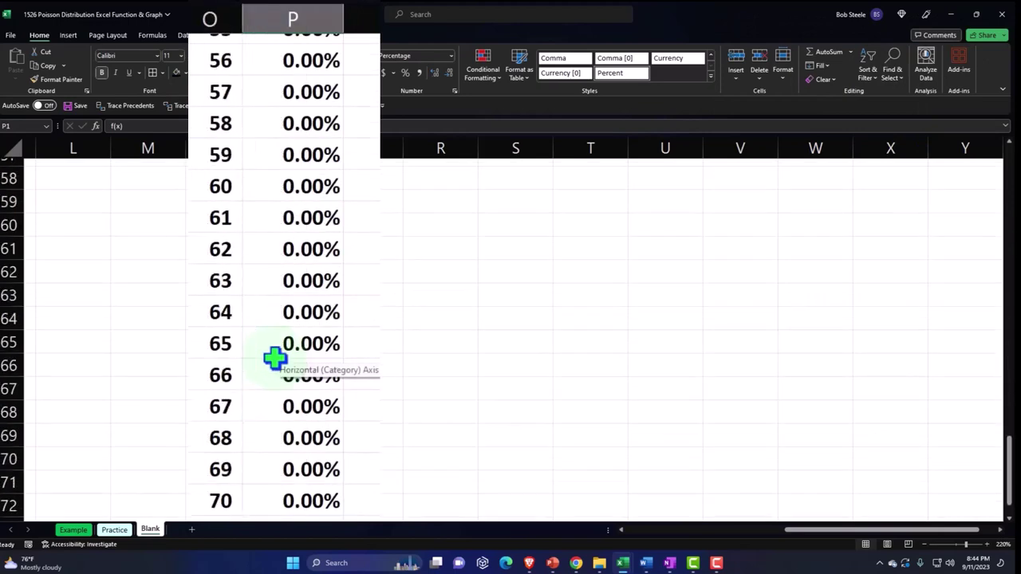
scroll(263, 311, "up", 20)
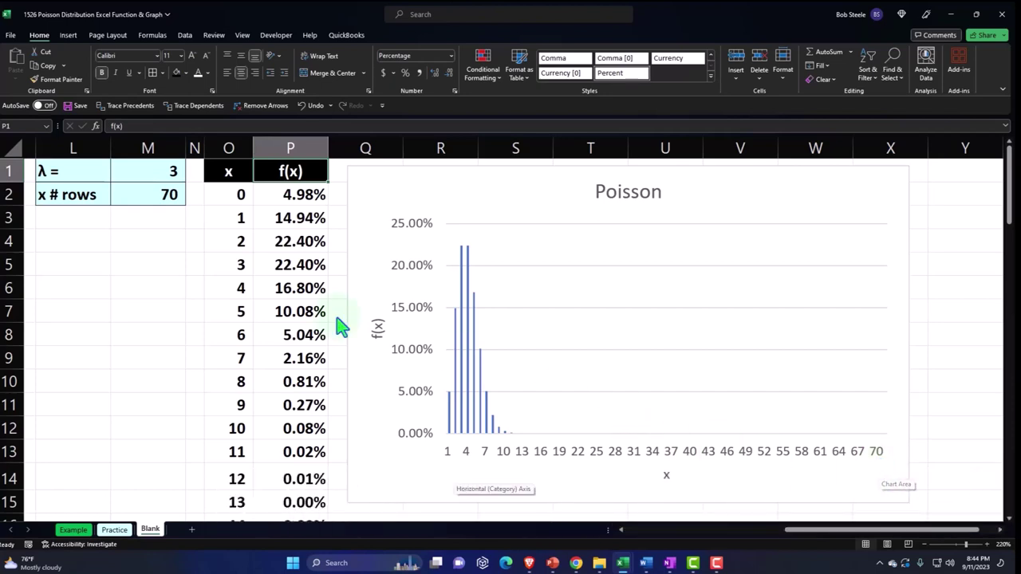
- Test the Poisson chart with lambda in M1 set to 1 and to 5
left_click(155, 171)
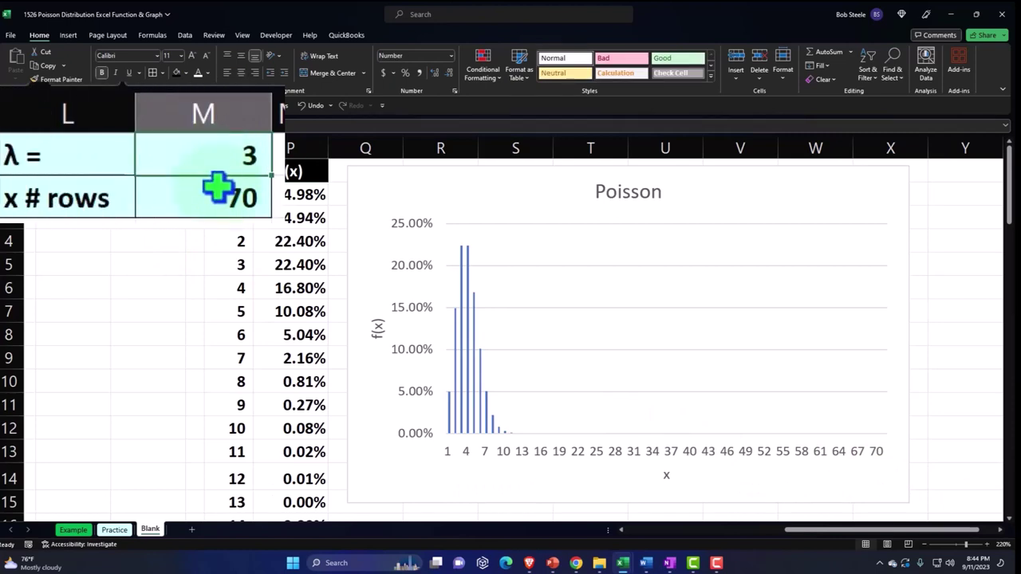
type("1")
key("Return")
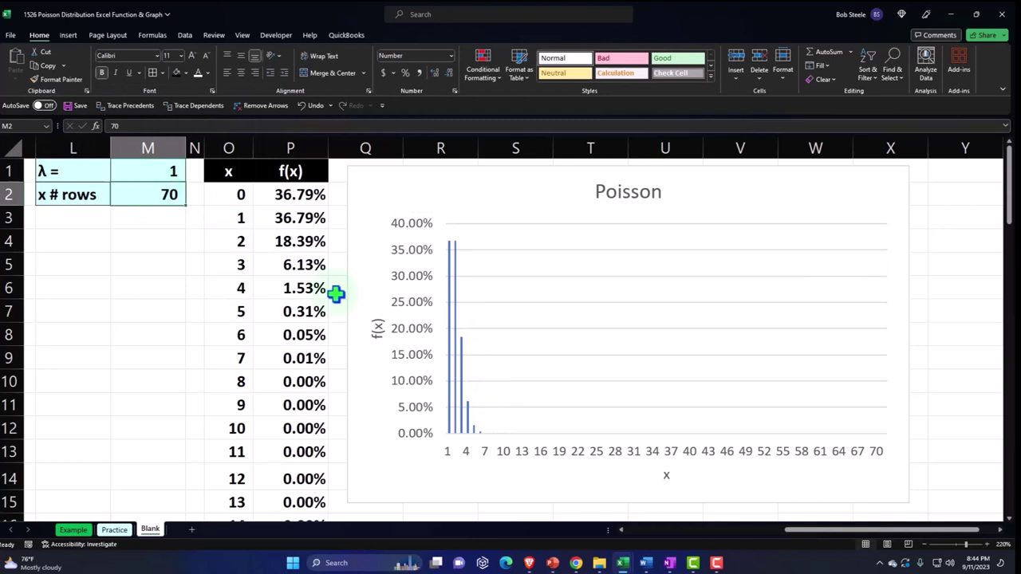
left_click(141, 170)
type("5")
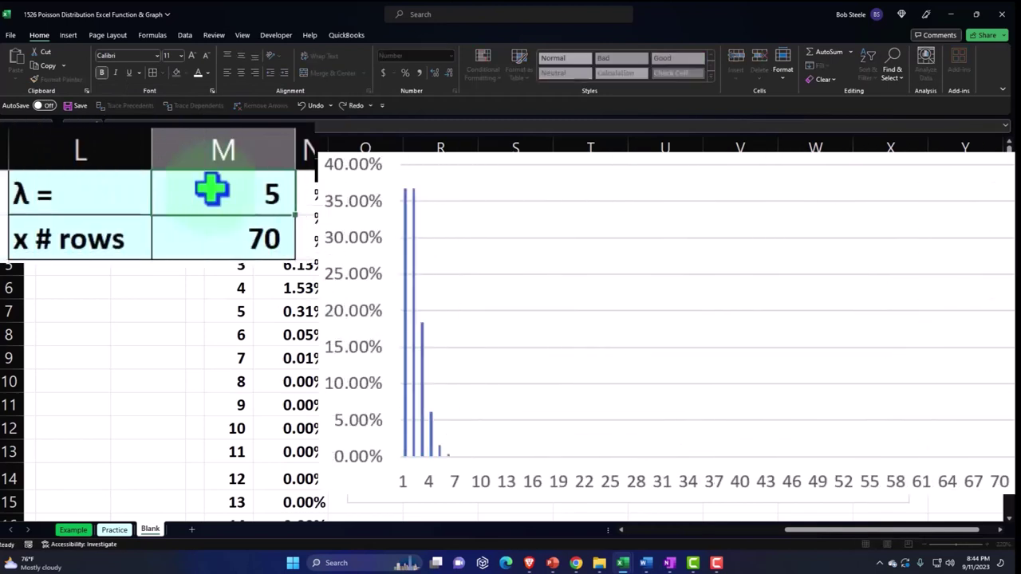
key("Return")
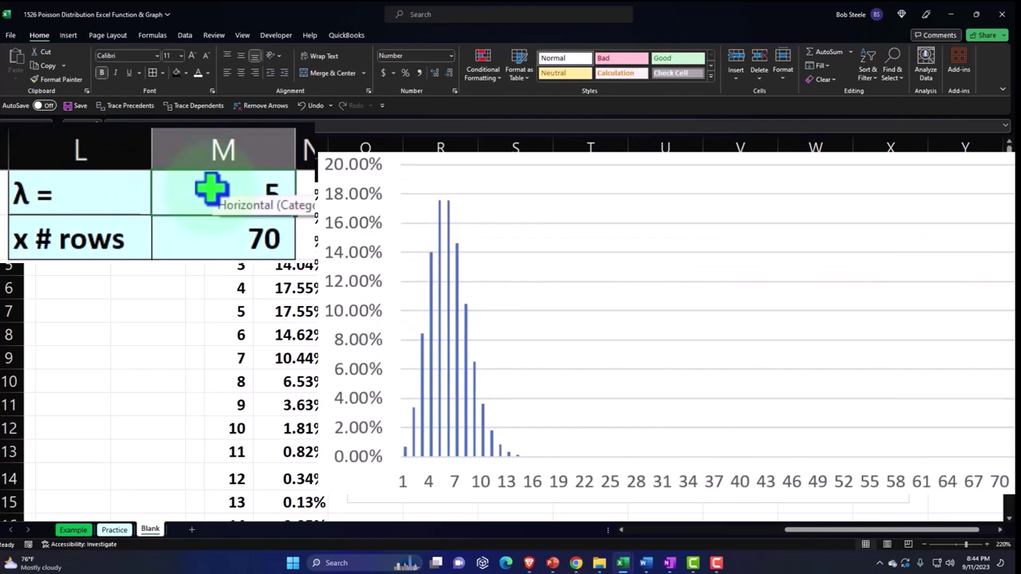
- Test higher lambda values of 6, 10 and 30 in M1 and compare the chart's shape
type("6")
key("Return")
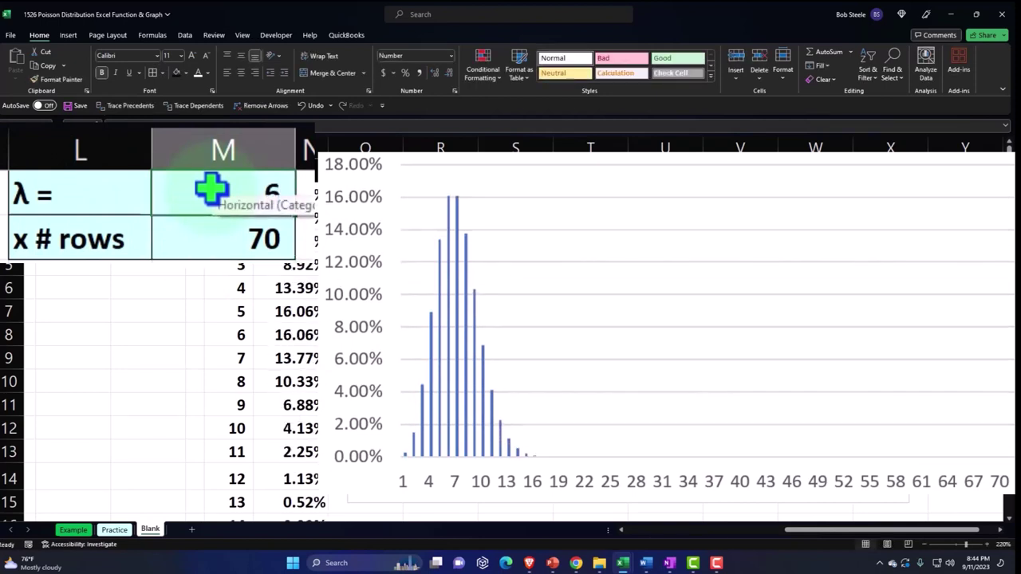
type("10")
key("Return")
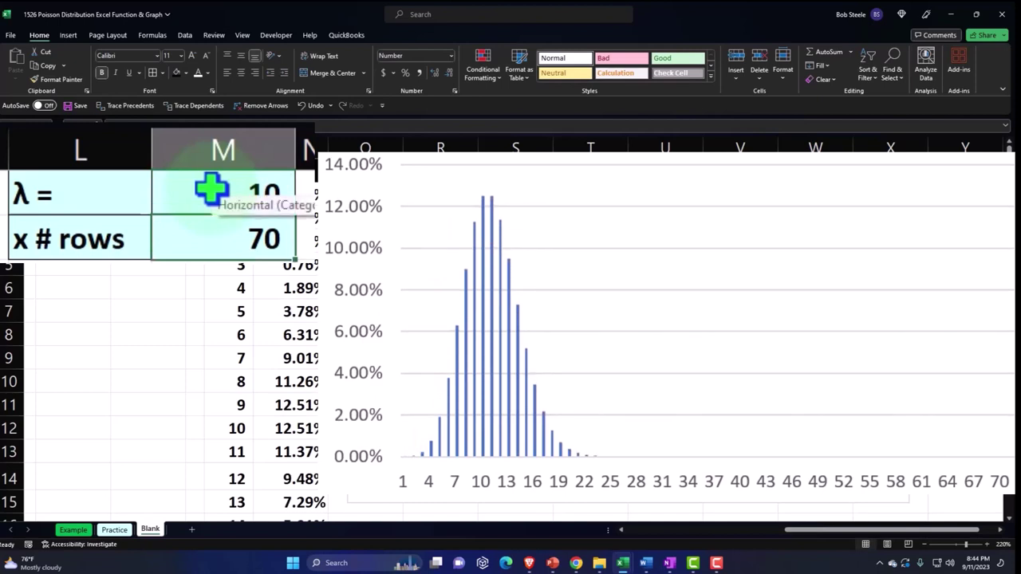
type("30")
key("Return")
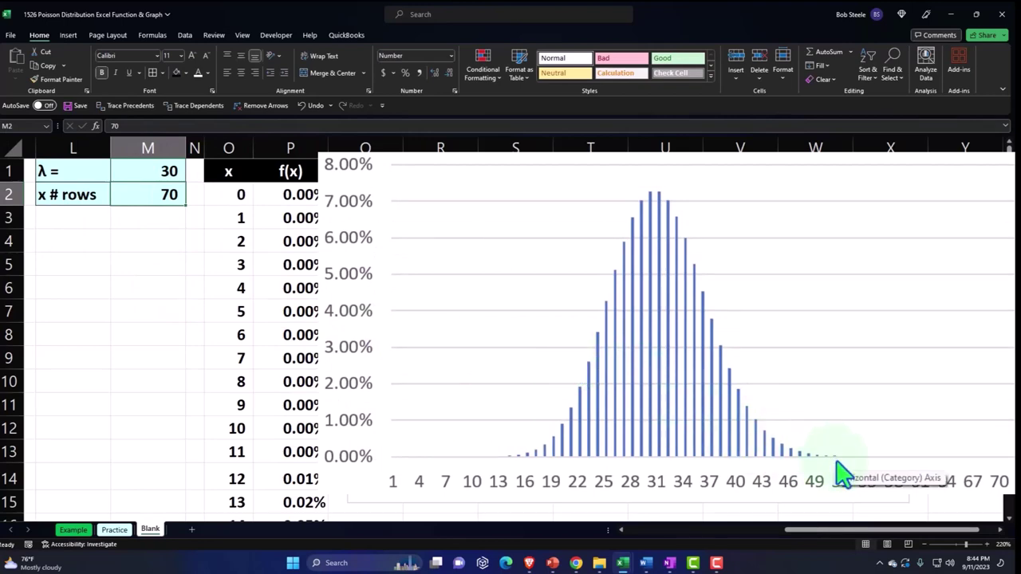
- Set lambda in M1 back to 5
left_click(172, 168)
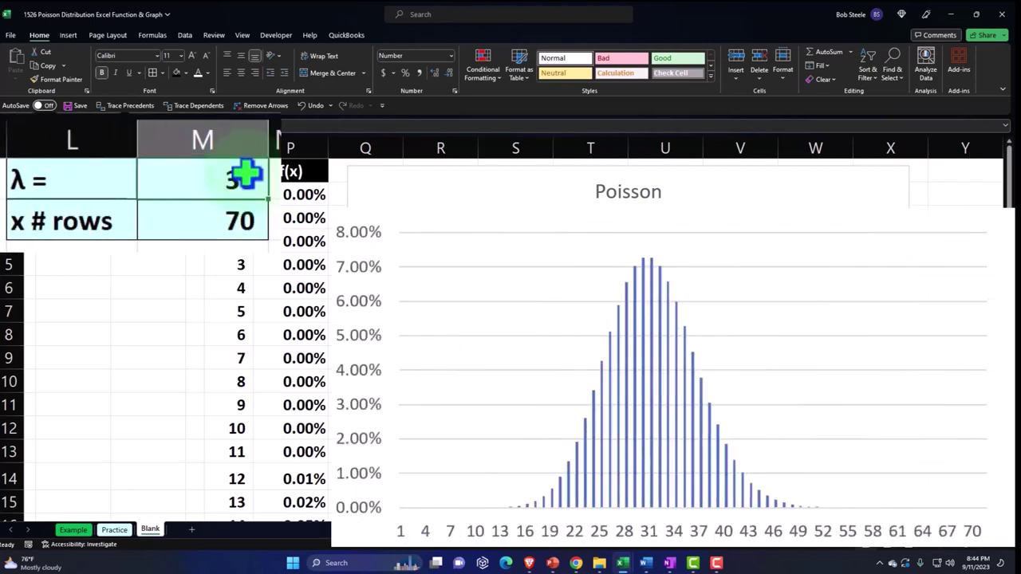
type("5")
key("Return")
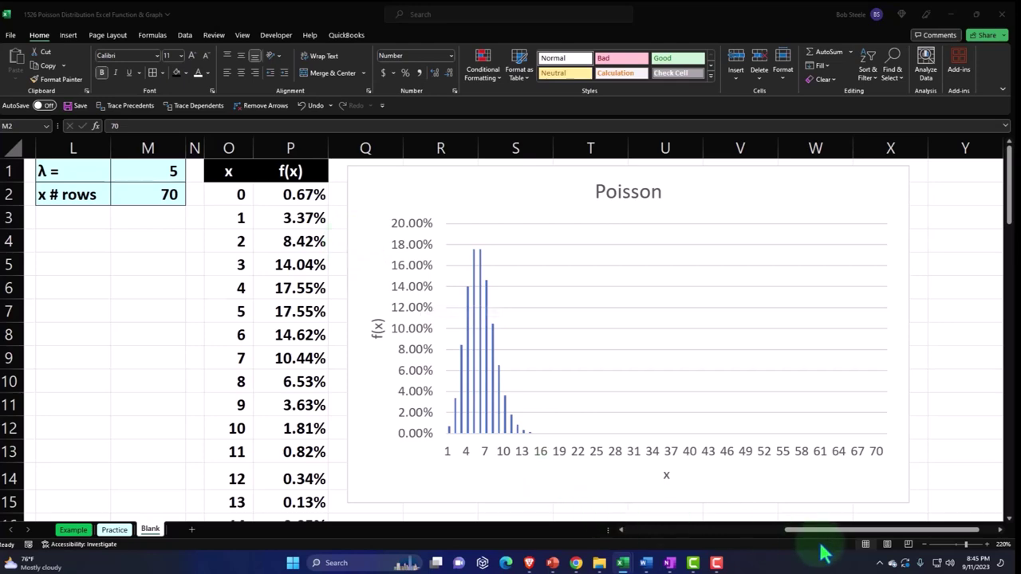
- Review the Poisson distribution conditions in A1:I5 and return to the chart to compare them
left_click_drag(818, 534, 646, 534)
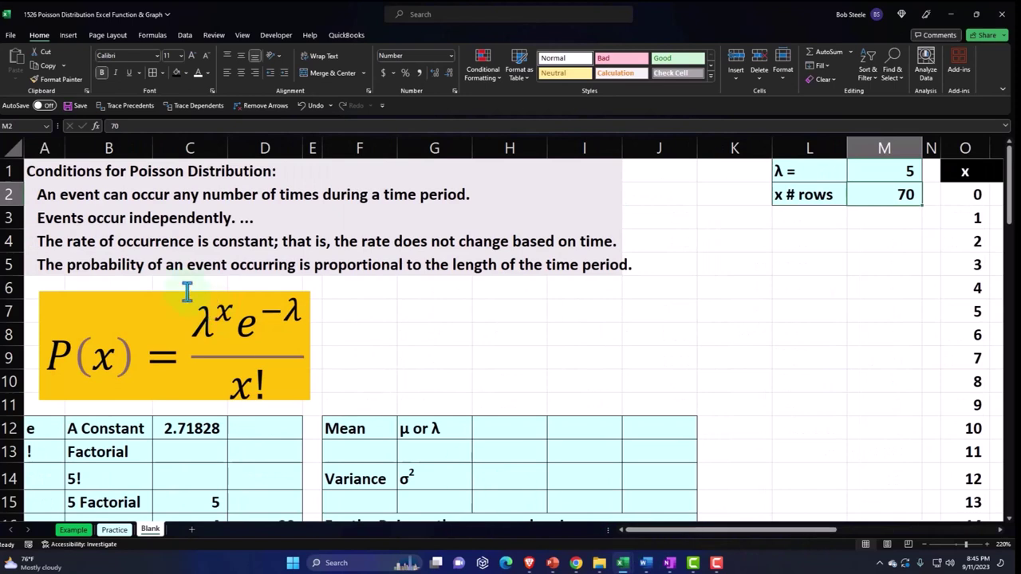
left_click_drag(37, 171, 713, 264)
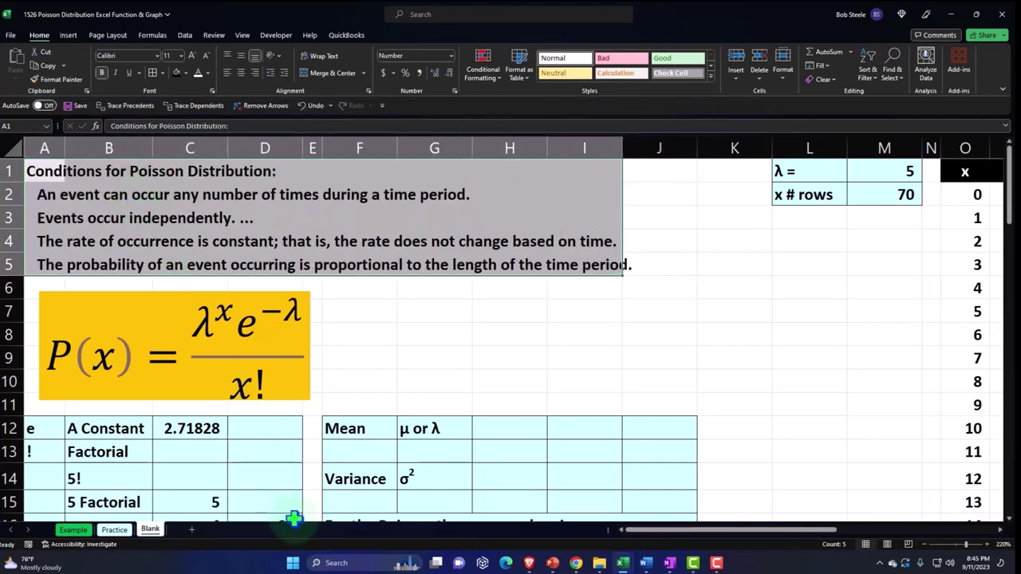
left_click_drag(656, 549, 798, 551)
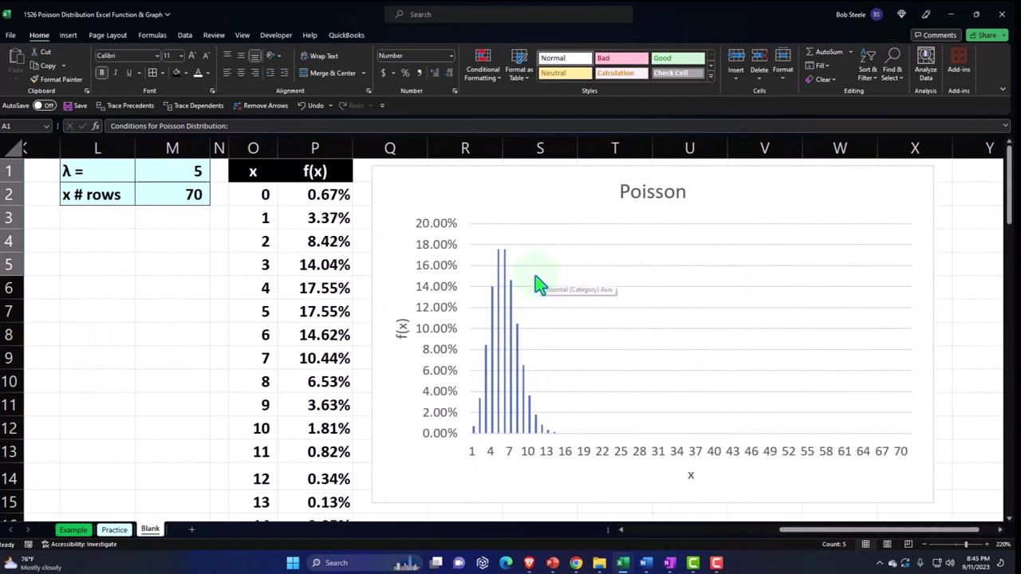